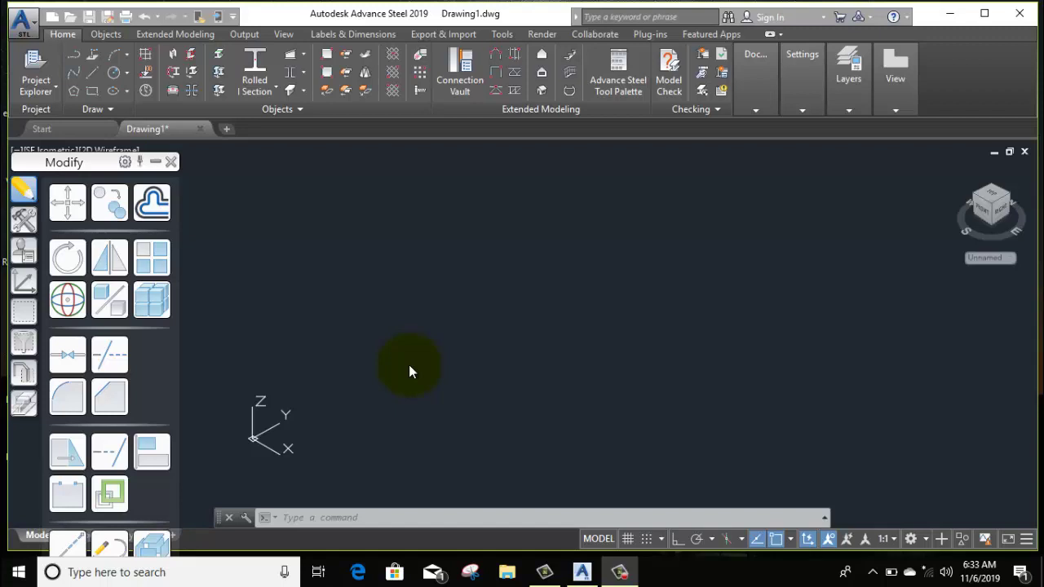
Step: Maximize the modelling window so that it fills the whole screen
left_click(438, 310)
mouse_move(400, 340)
middle_mouse_down()
mouse_move(456, 339)
mouse_move(445, 352)
middle_mouse_up()
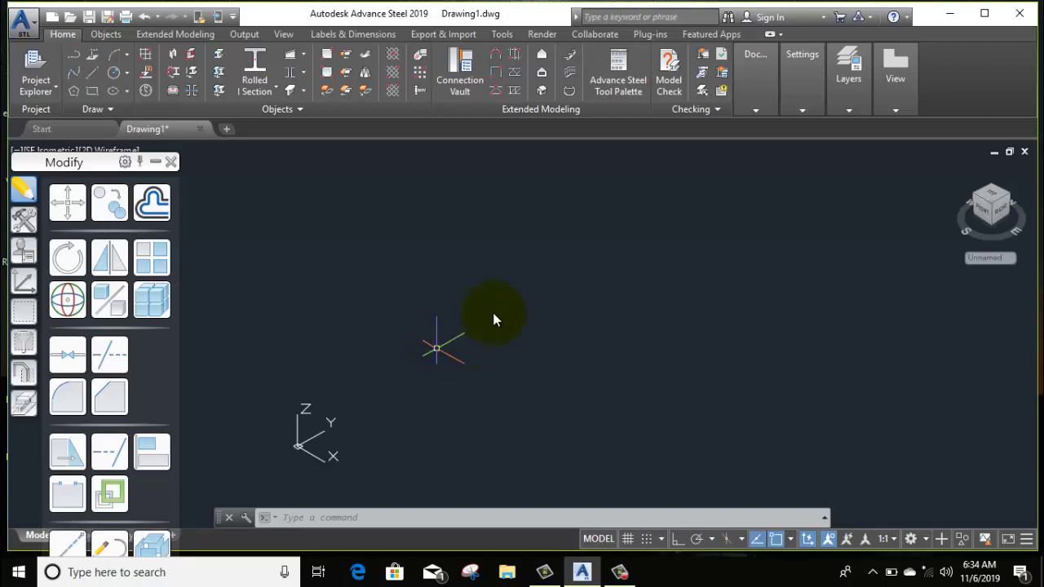
left_click(854, 62)
left_click(982, 15)
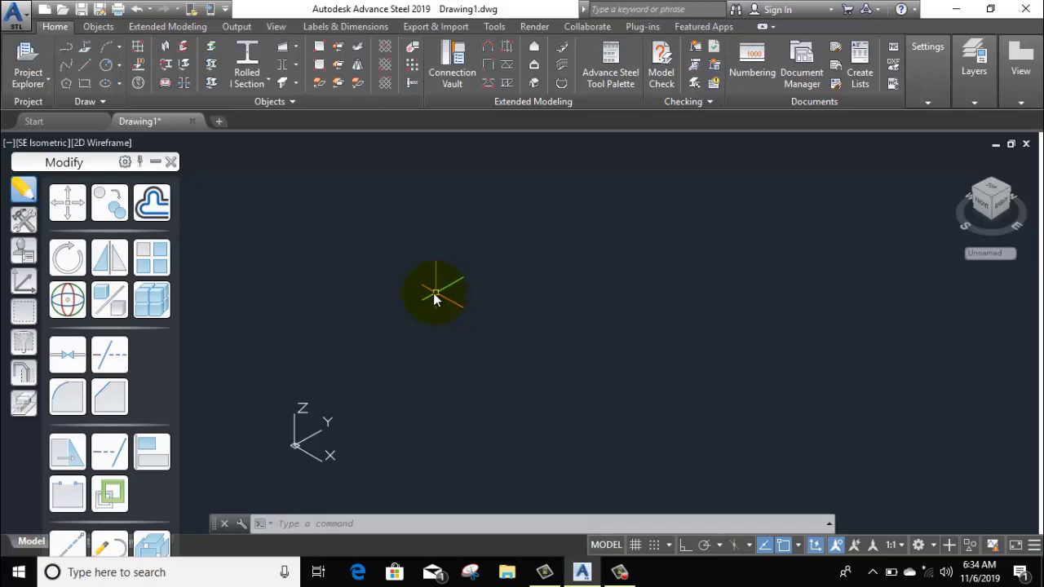
scroll(538, 330, "down", 3)
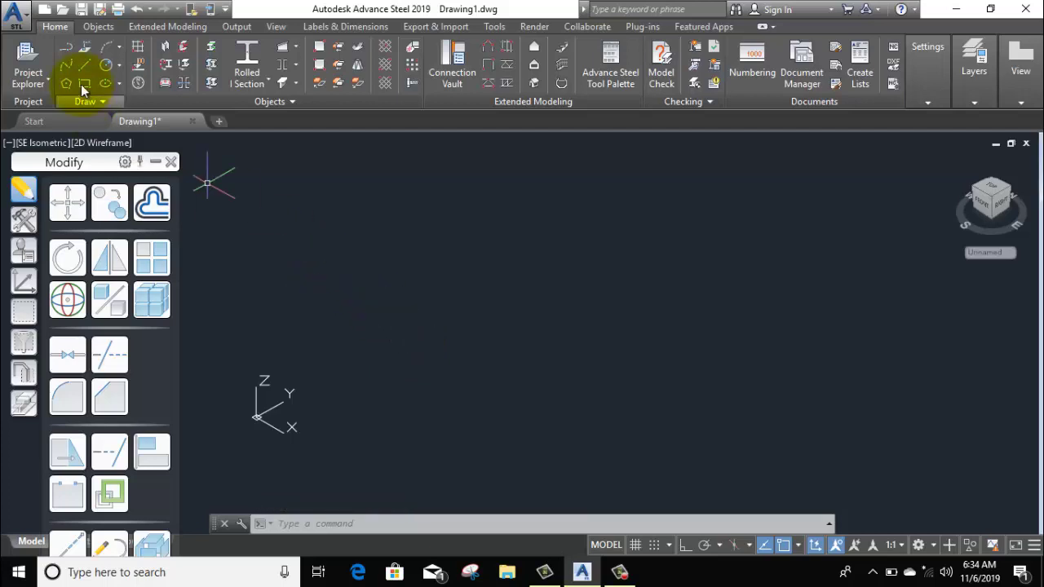
Step: Set the drawing's length unit type to Architectural and accept the drawing units
left_click(139, 51)
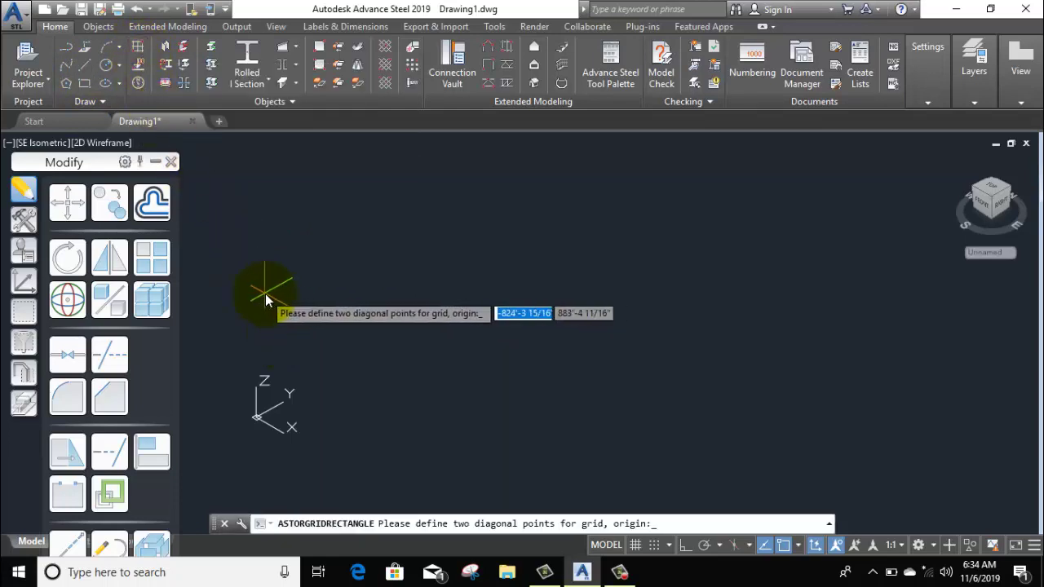
key("Escape")
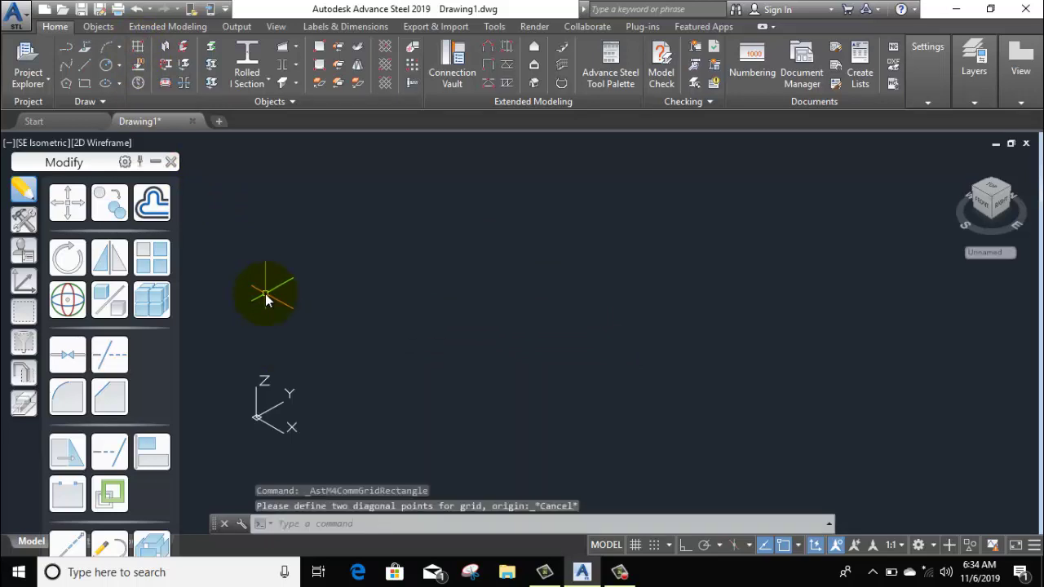
type("u")
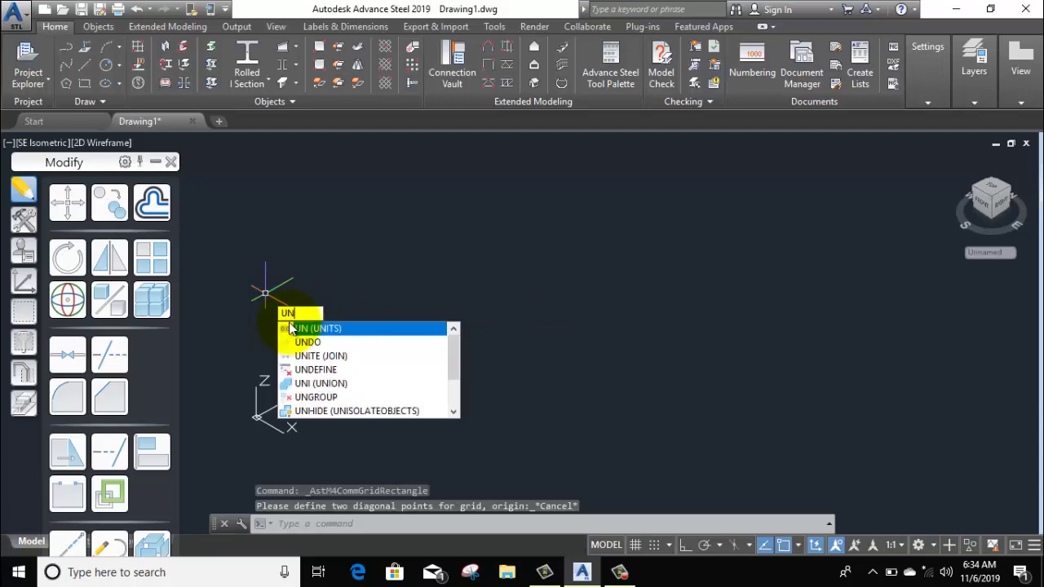
key("Escape")
type("un")
key("Return")
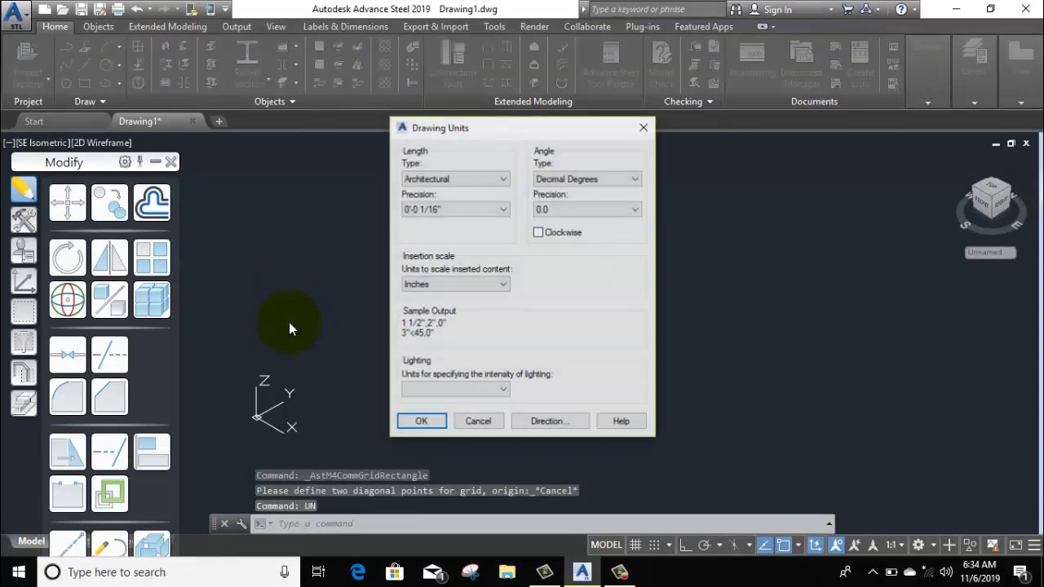
left_click(454, 178)
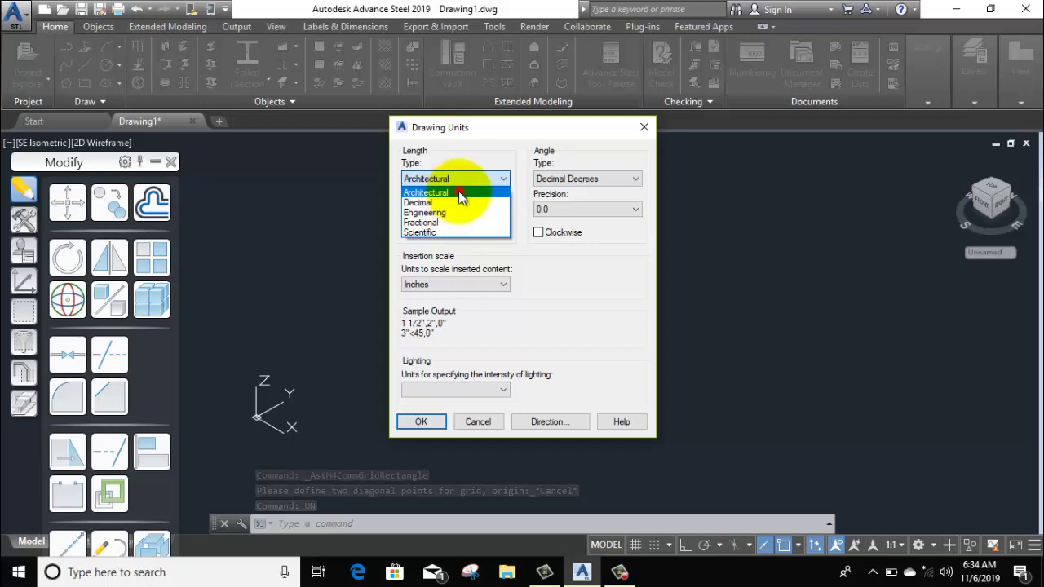
left_click(458, 192)
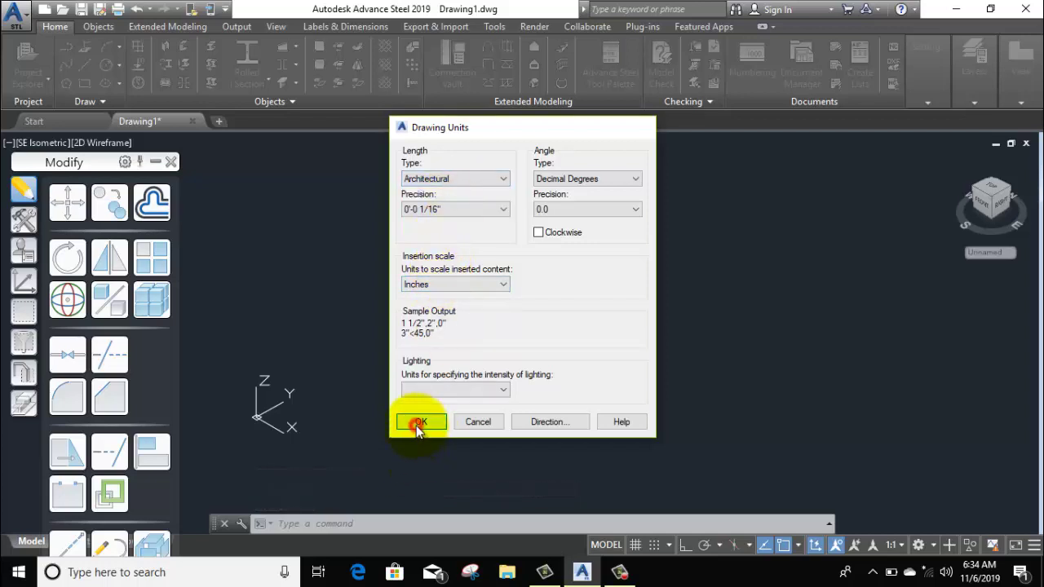
left_click(419, 424)
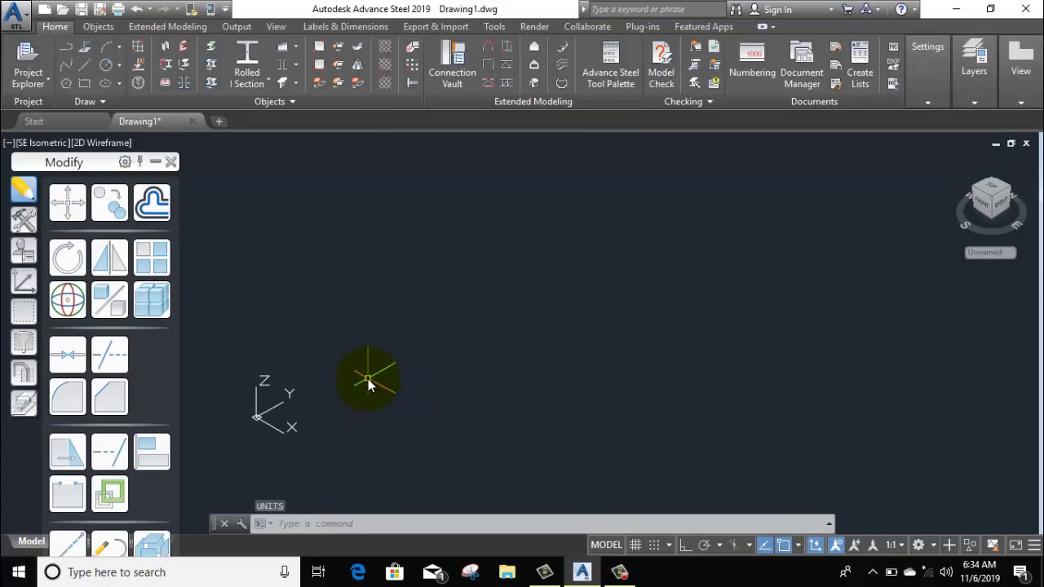
Step: Create a rectangular building grid with its origin at 0,0 and its second diagonal point at 60',40'
type("U")
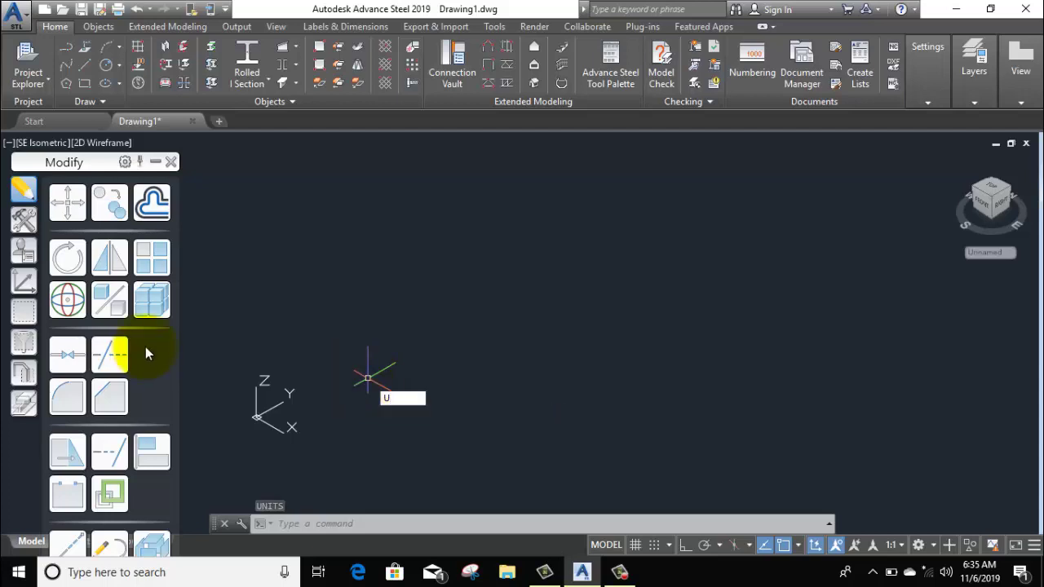
left_click(480, 340)
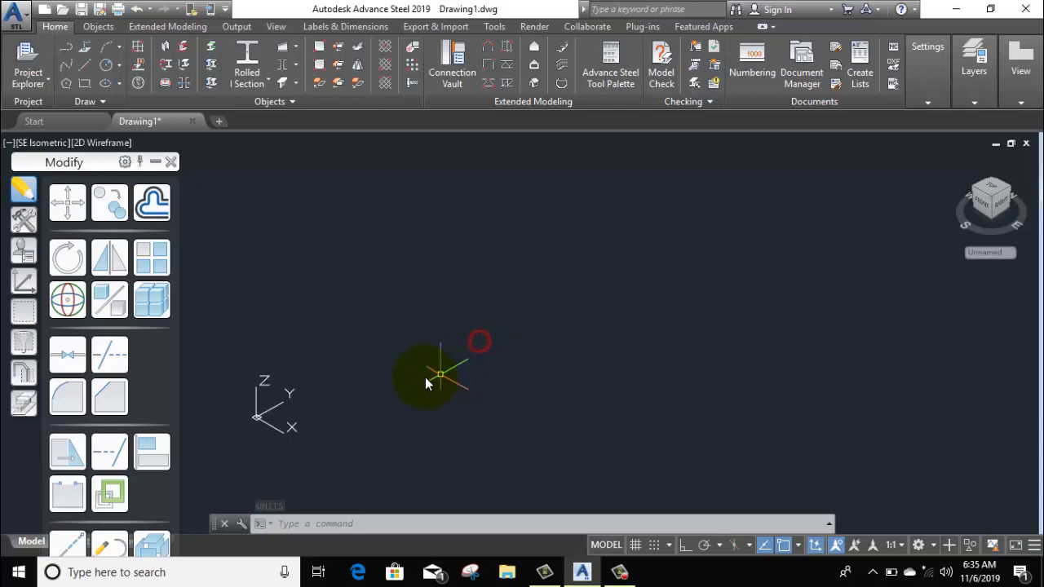
left_click(140, 50)
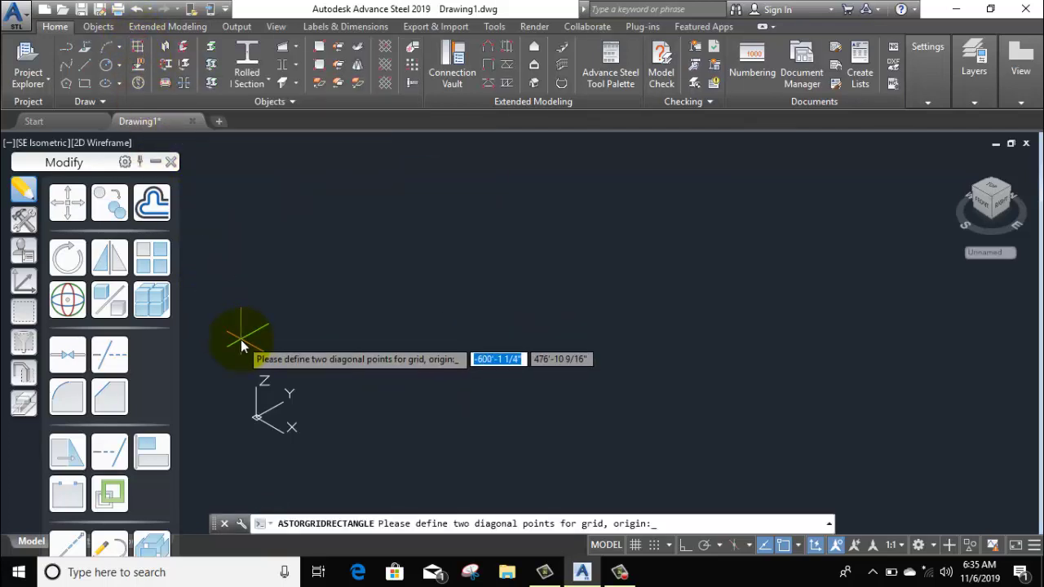
type("0")
key("Tab")
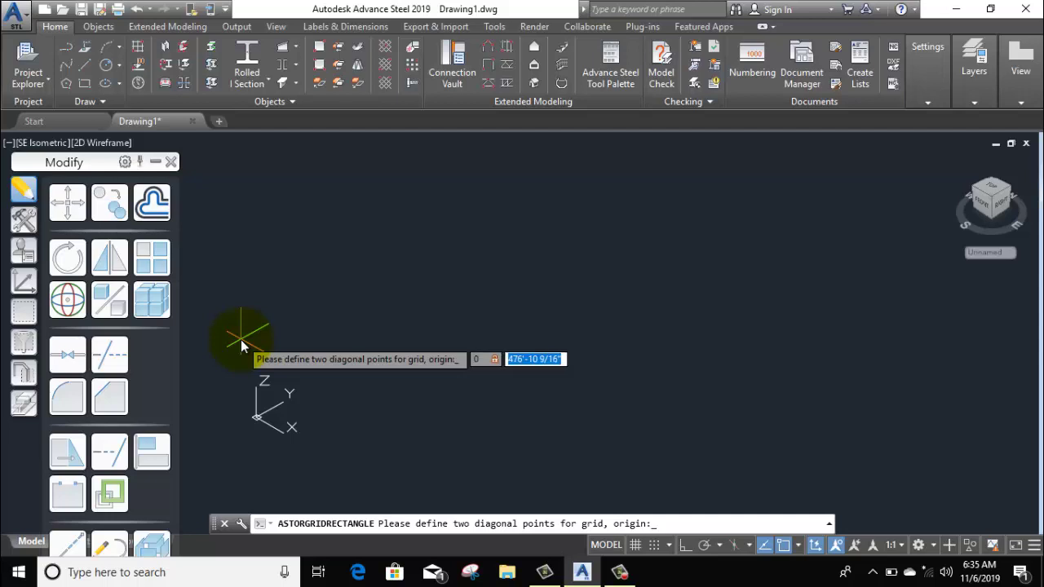
type("0")
key("Return")
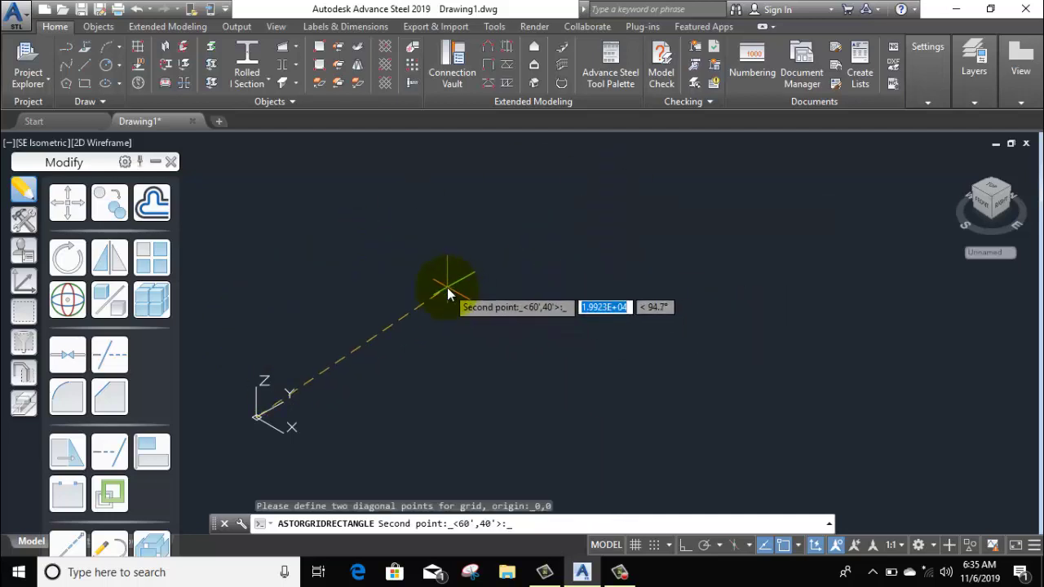
type("60")
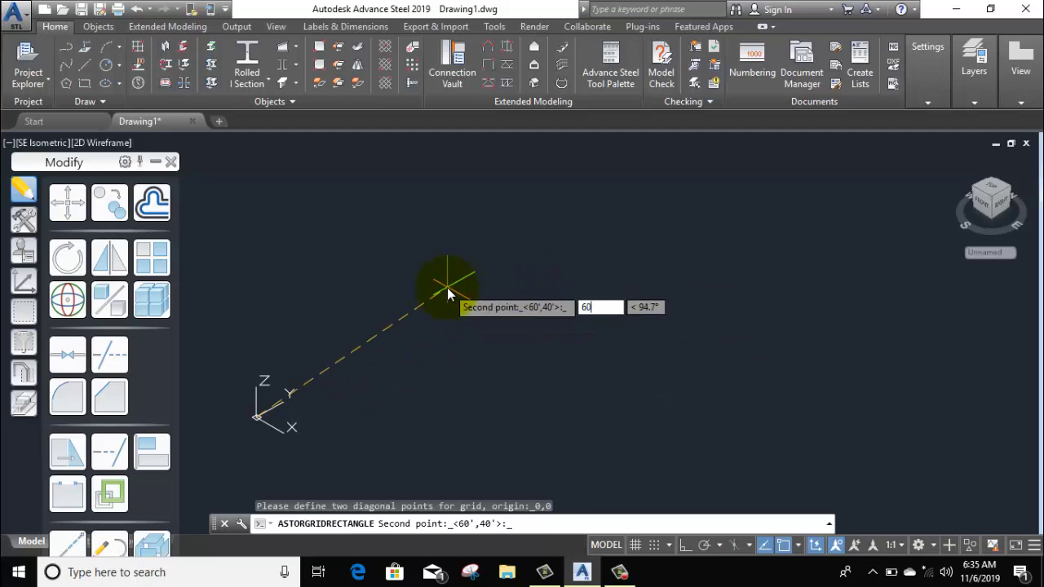
key("Tab")
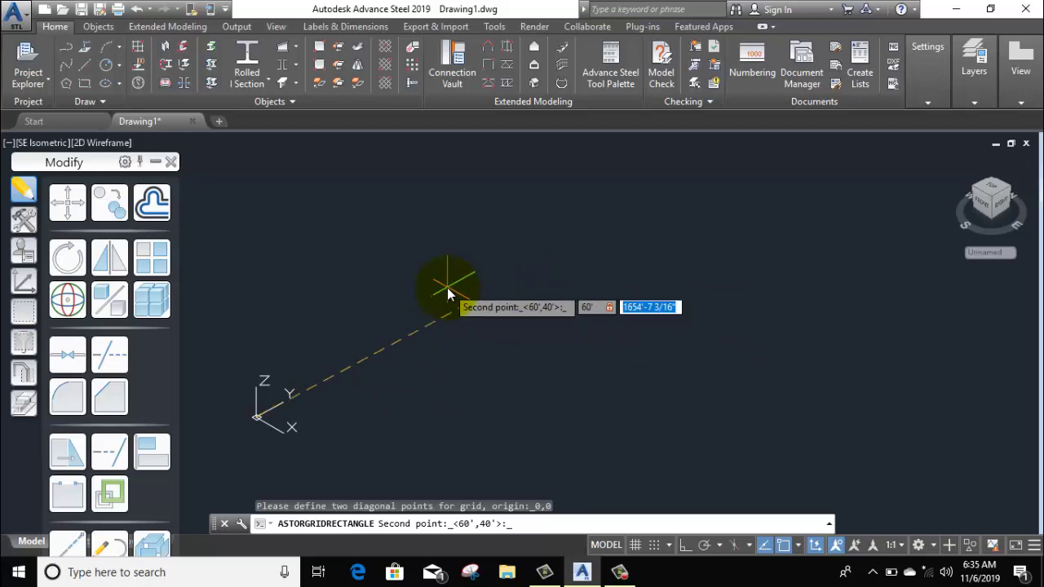
type("40")
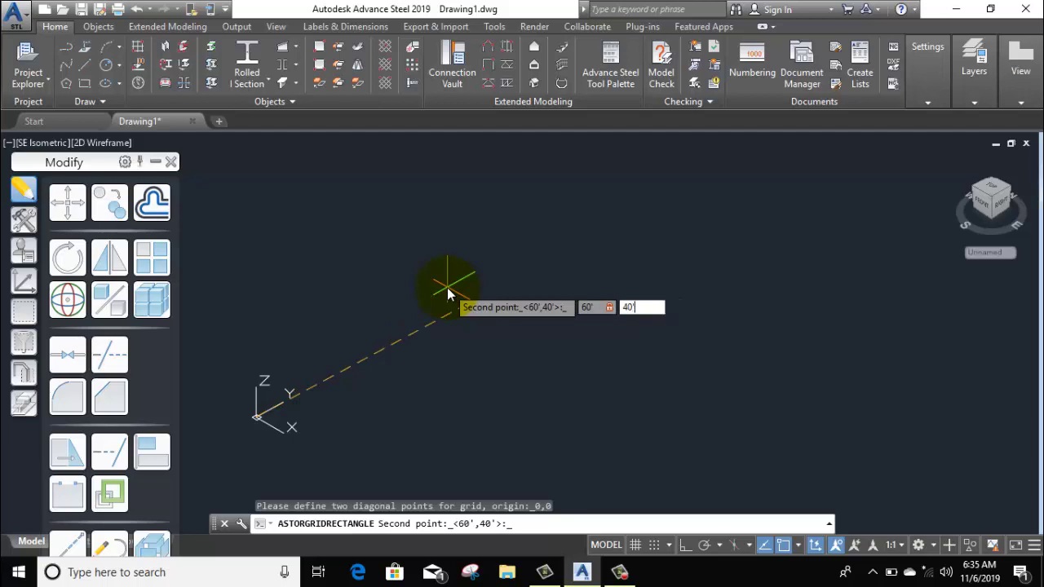
key("Return")
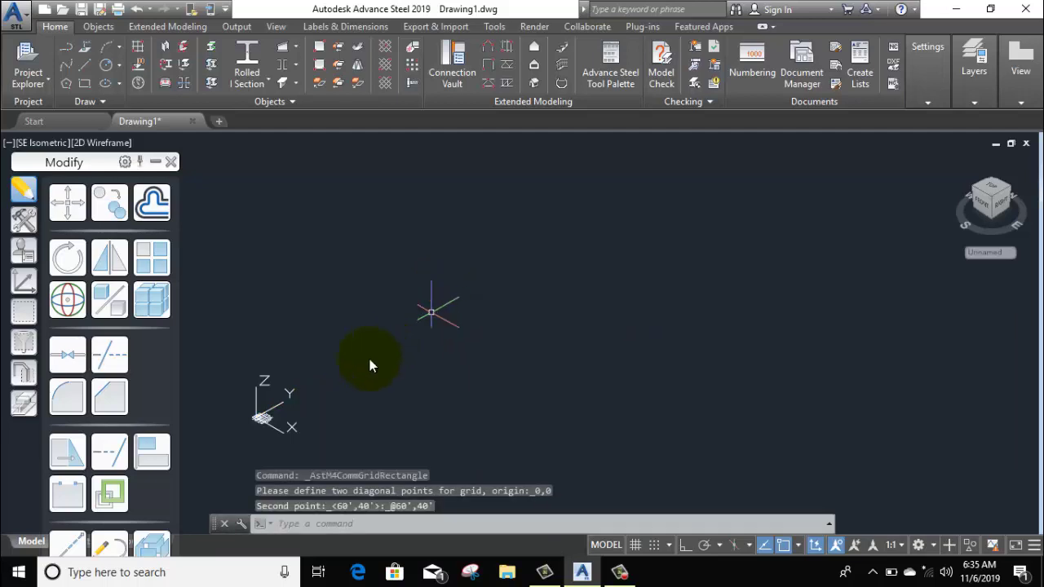
Step: Give the grid axes spaced along the X direction Edging balloon frames and set their label type to Capital letters
middle_click_drag(268, 373, 345, 314)
scroll(371, 366, "up", 3)
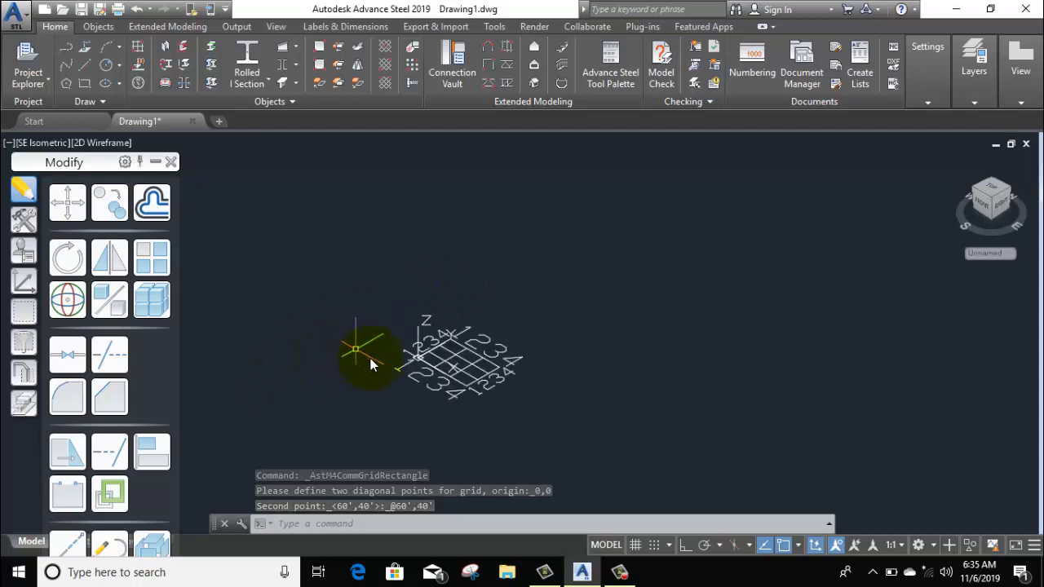
scroll(371, 365, "up", 3)
scroll(368, 368, "up", 2)
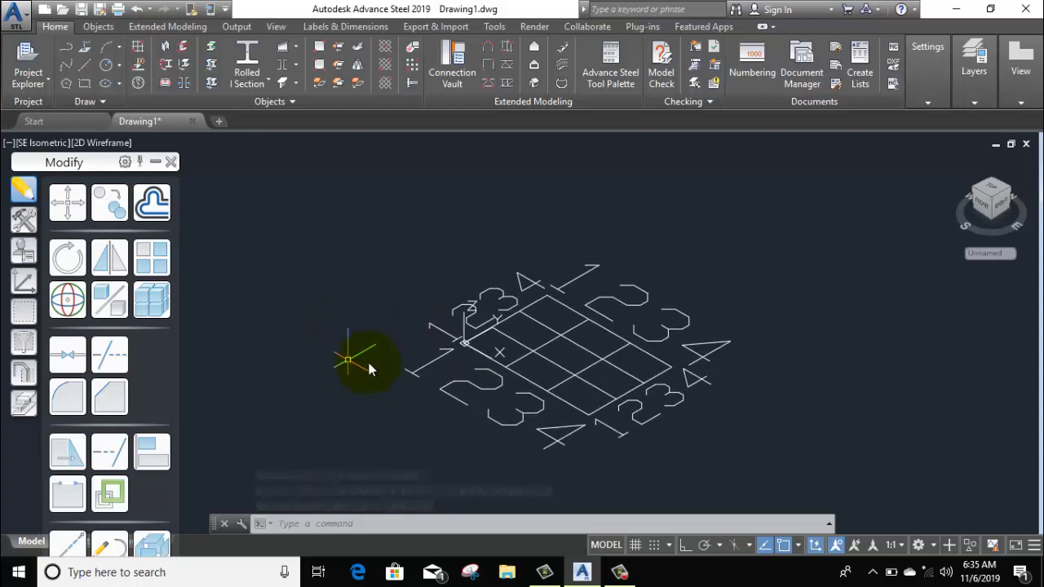
scroll(671, 310, "up", 2)
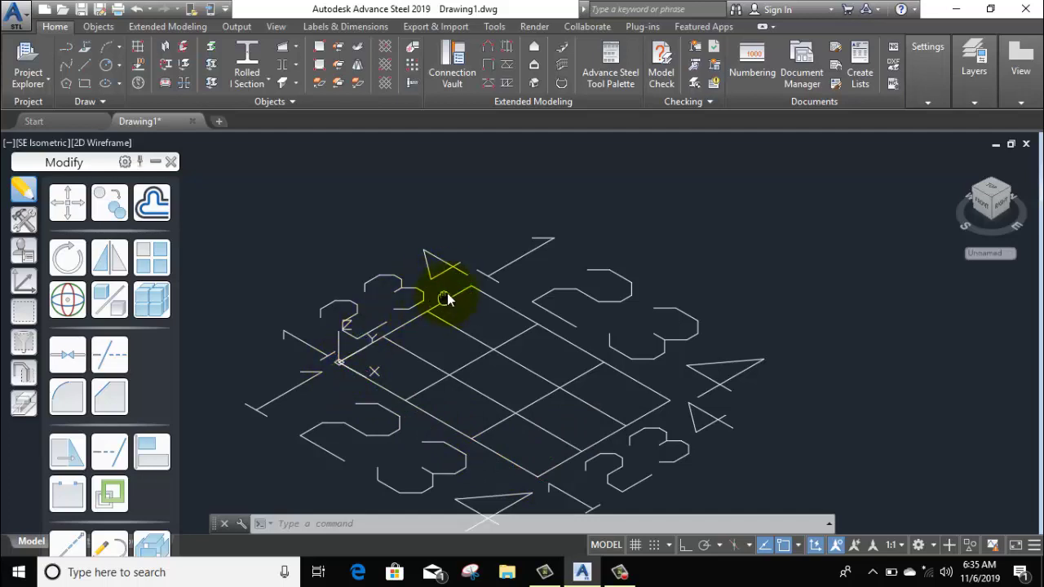
mouse_move(443, 298)
middle_mouse_down()
mouse_move(466, 269)
mouse_move(503, 253)
middle_mouse_up()
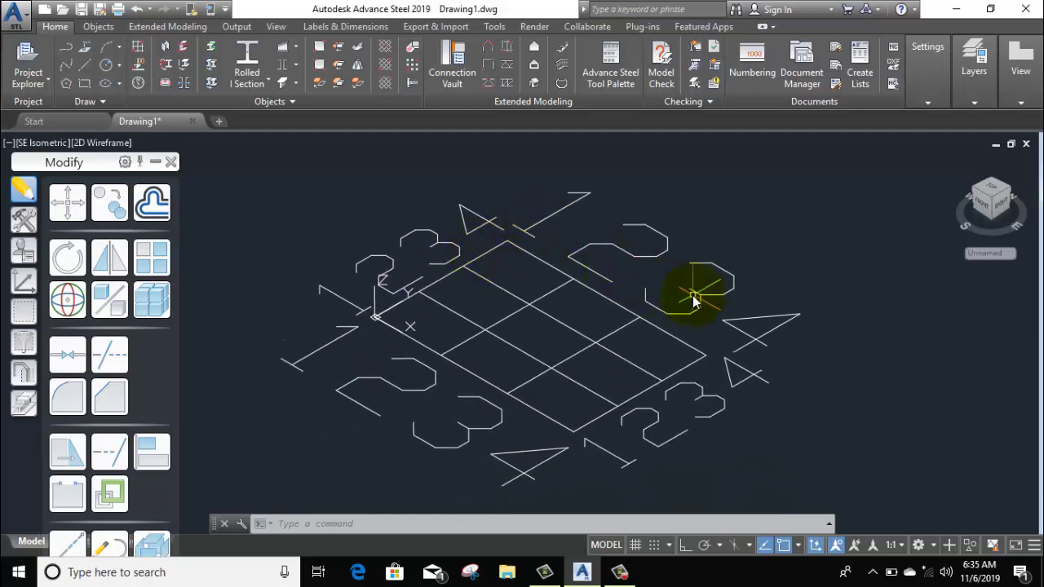
left_click(628, 262)
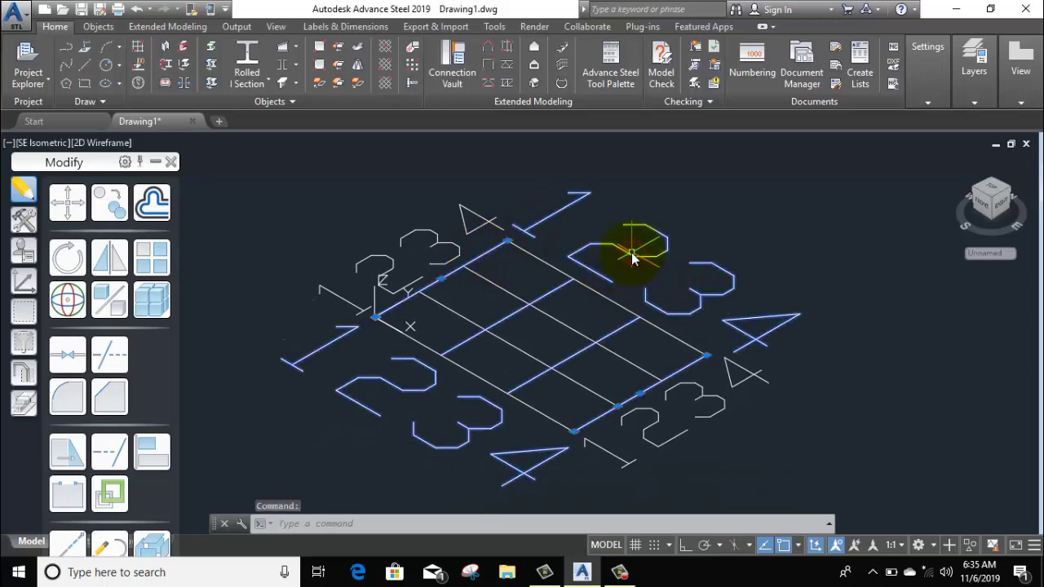
double_click(630, 258)
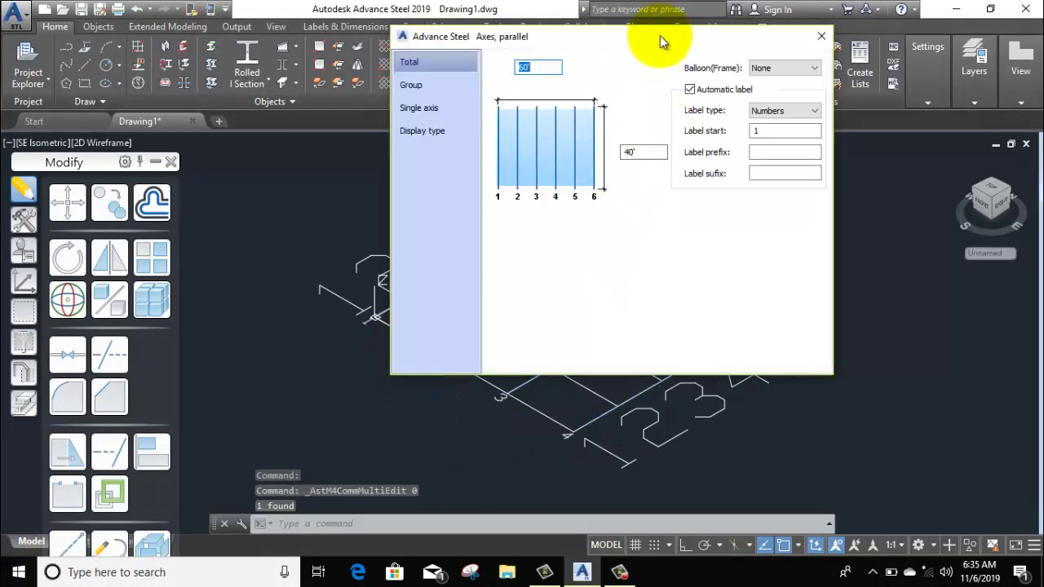
left_click_drag(662, 38, 267, 45)
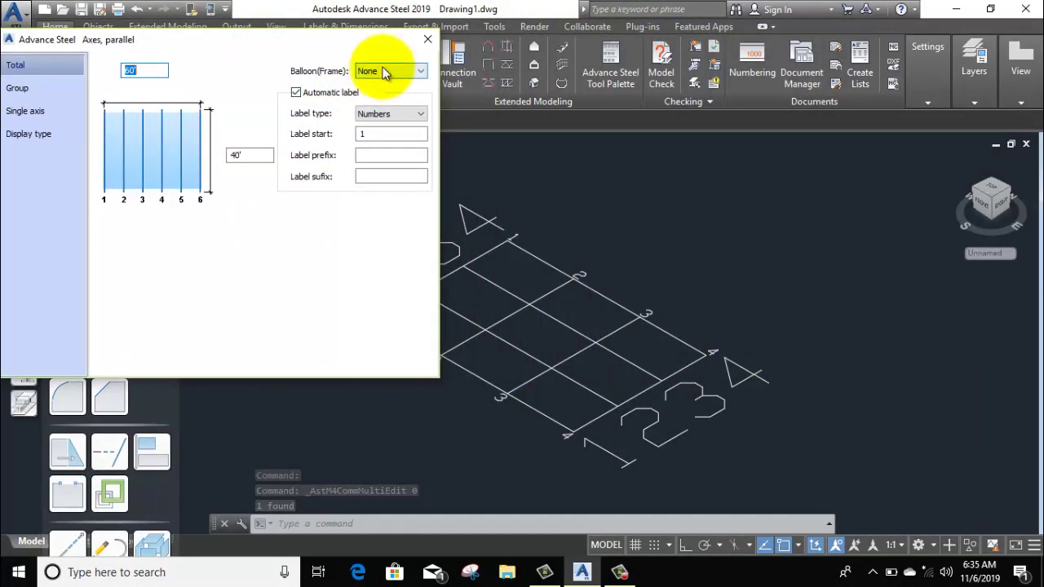
left_click(388, 71)
left_click(386, 94)
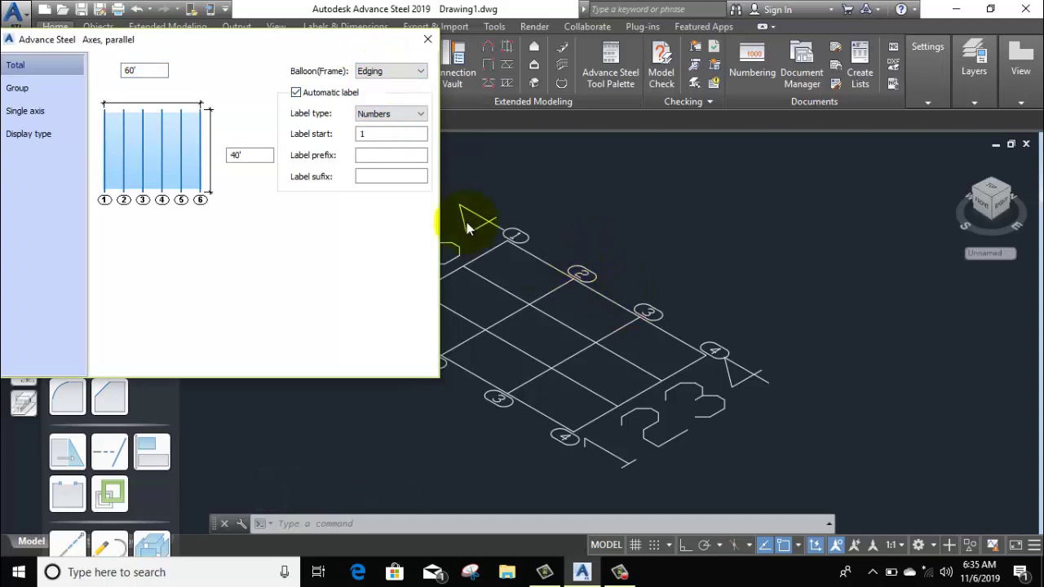
left_click(380, 115)
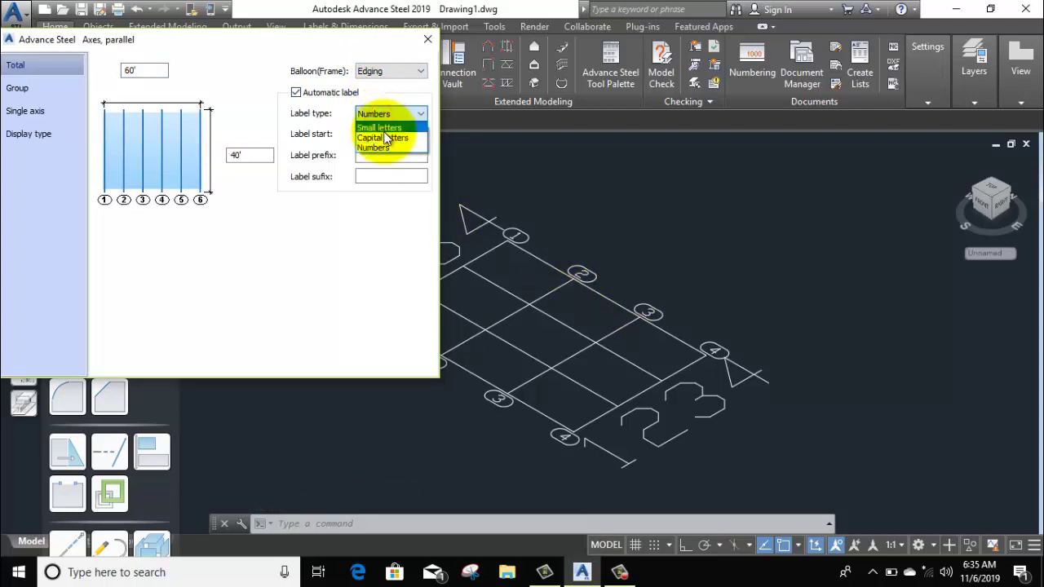
left_click(386, 138)
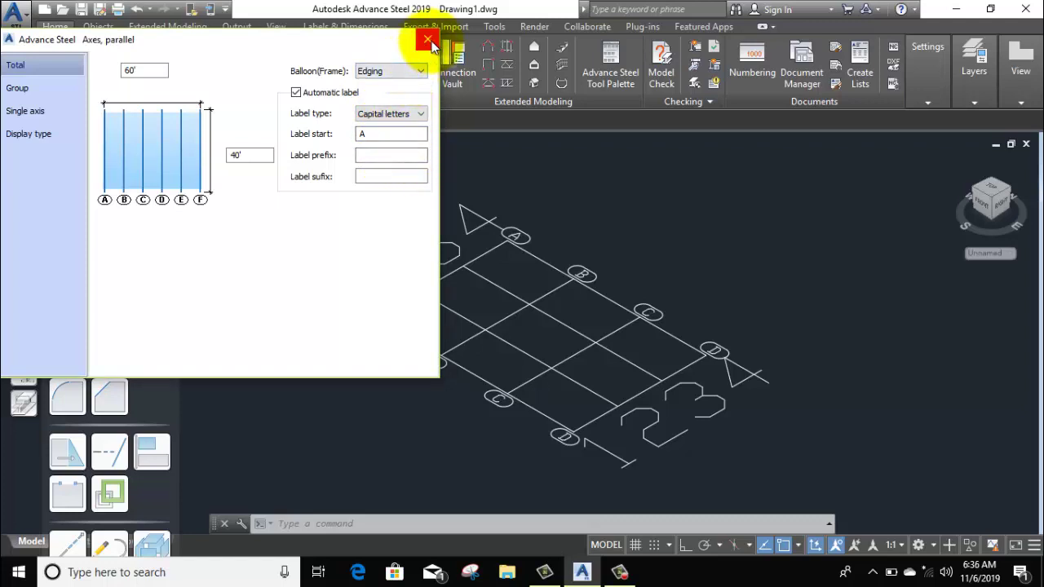
Step: Review the number and distance settings of the lettered axis group against the grid, and close the axes' properties
left_click_drag(280, 42, 884, 37)
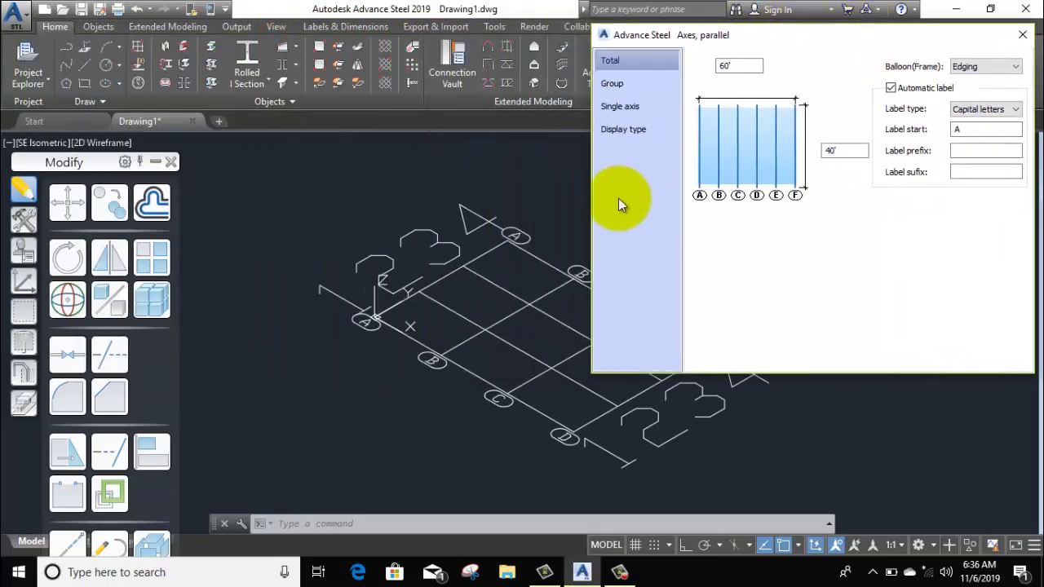
left_click(617, 85)
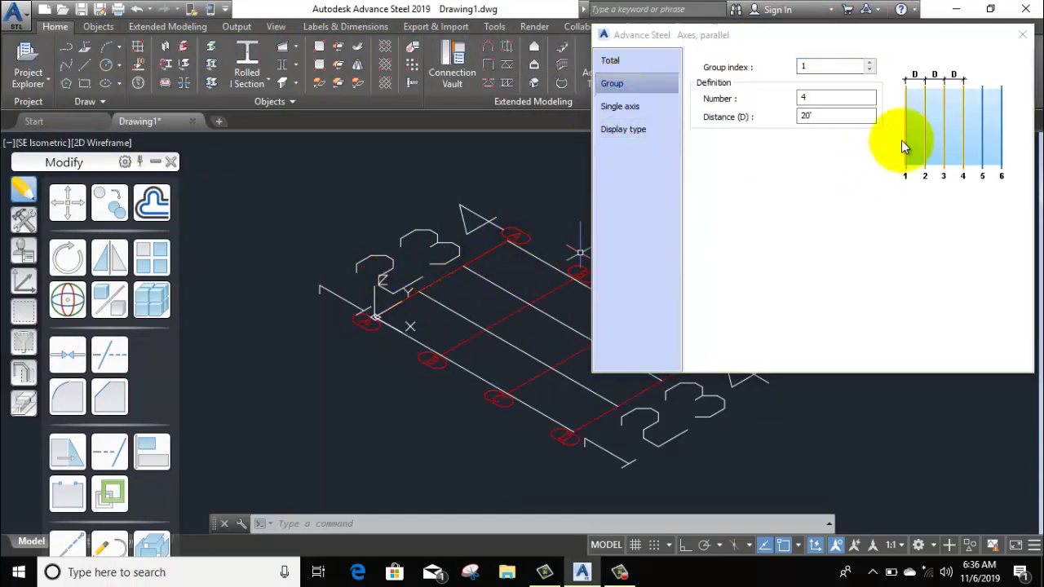
left_click(805, 97)
left_click(805, 98)
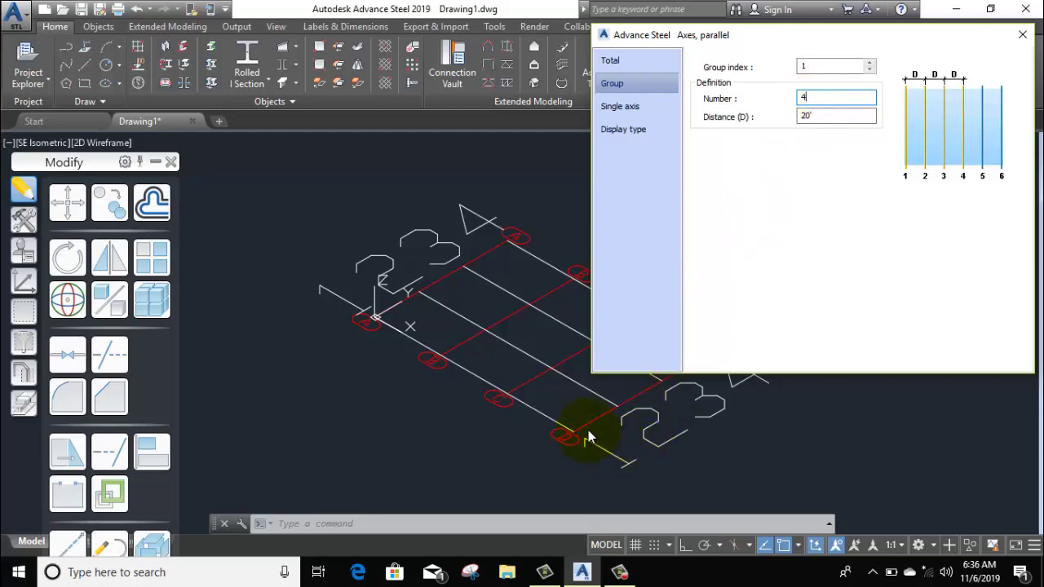
left_click(539, 410)
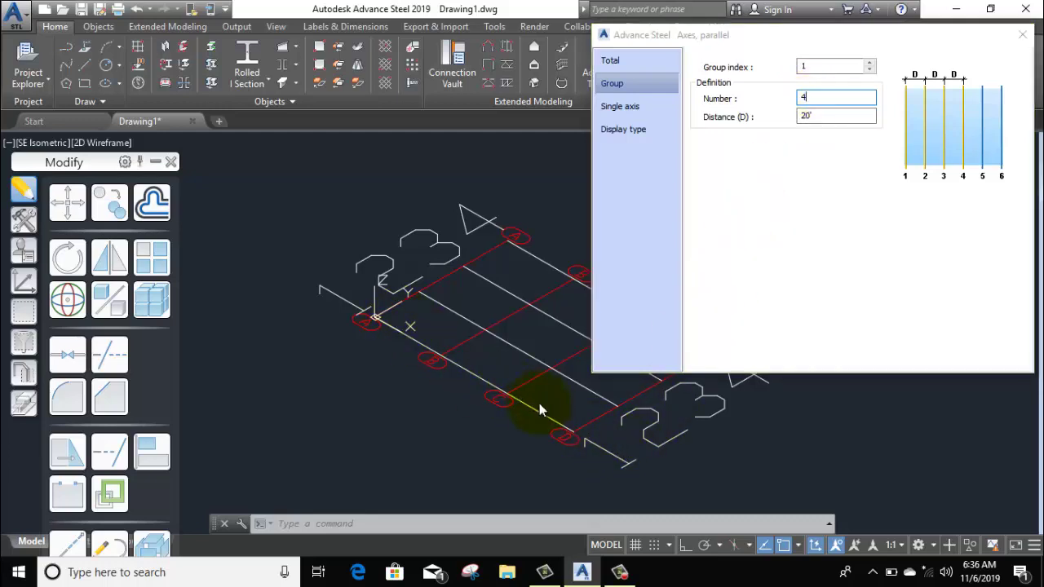
scroll(422, 411, "down", 3)
scroll(454, 420, "up", 5)
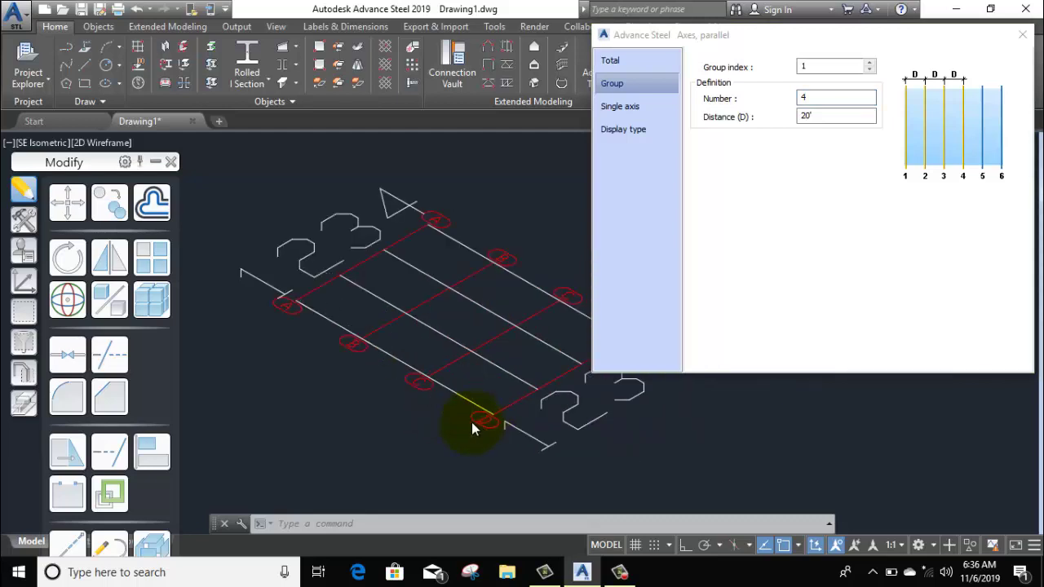
middle_click_drag(478, 421, 410, 446)
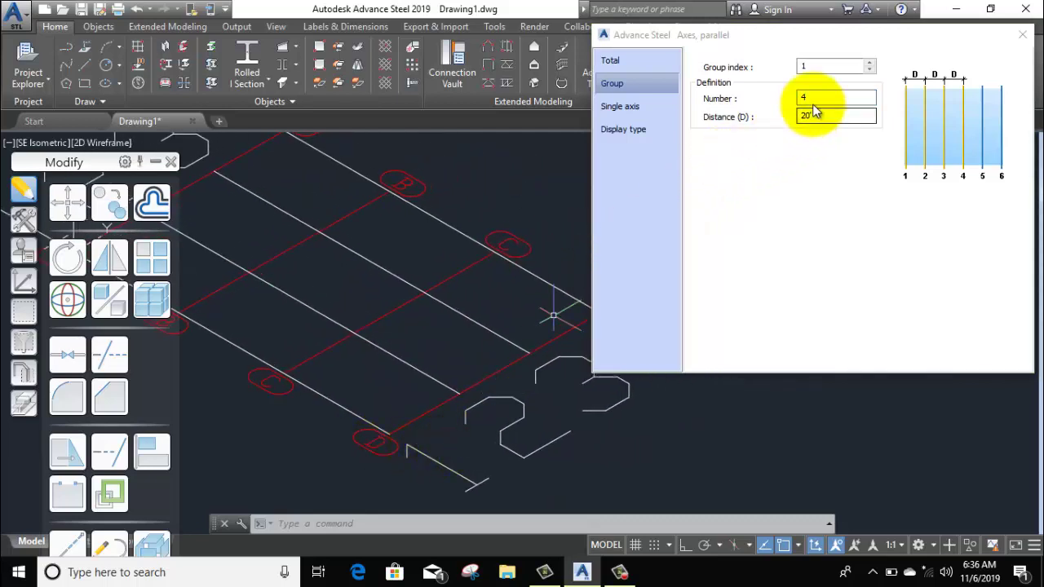
left_click(1022, 36)
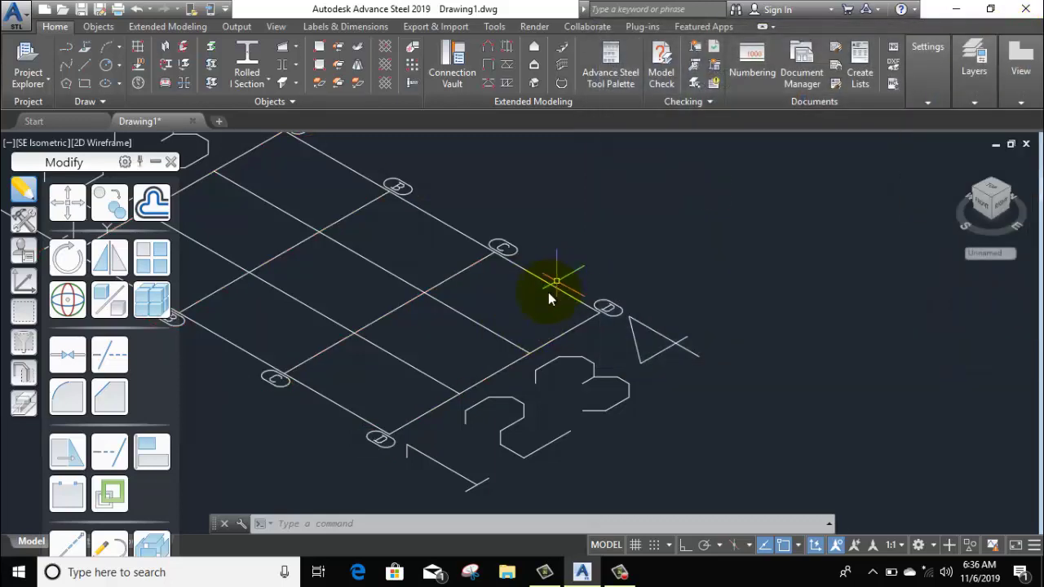
Step: Give the grid axes spaced along the Y direction Edging balloon frames and keep their label type as Numbers
double_click(506, 347)
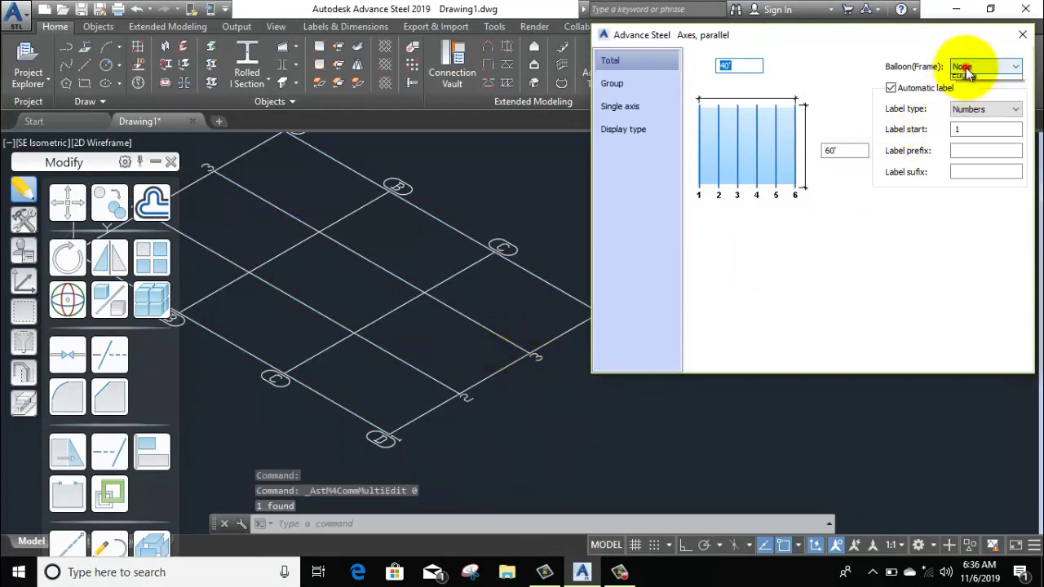
left_click(985, 66)
left_click(972, 91)
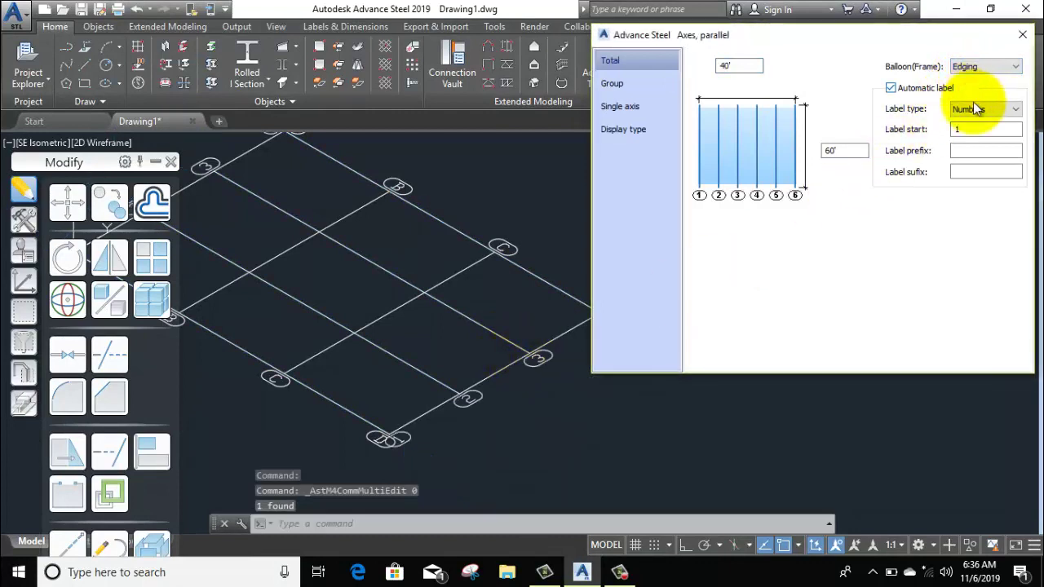
left_click(976, 108)
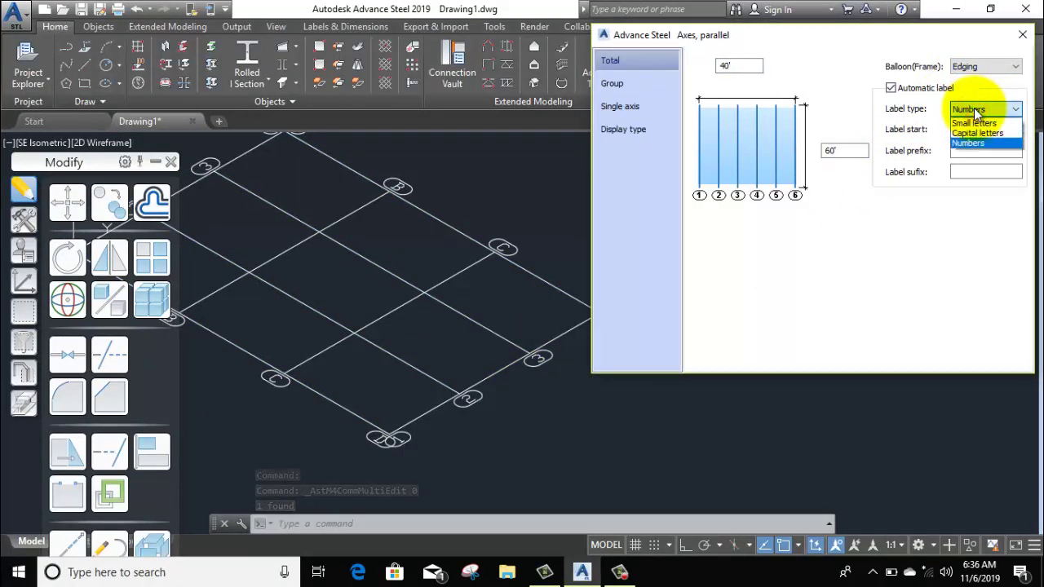
left_click(974, 111)
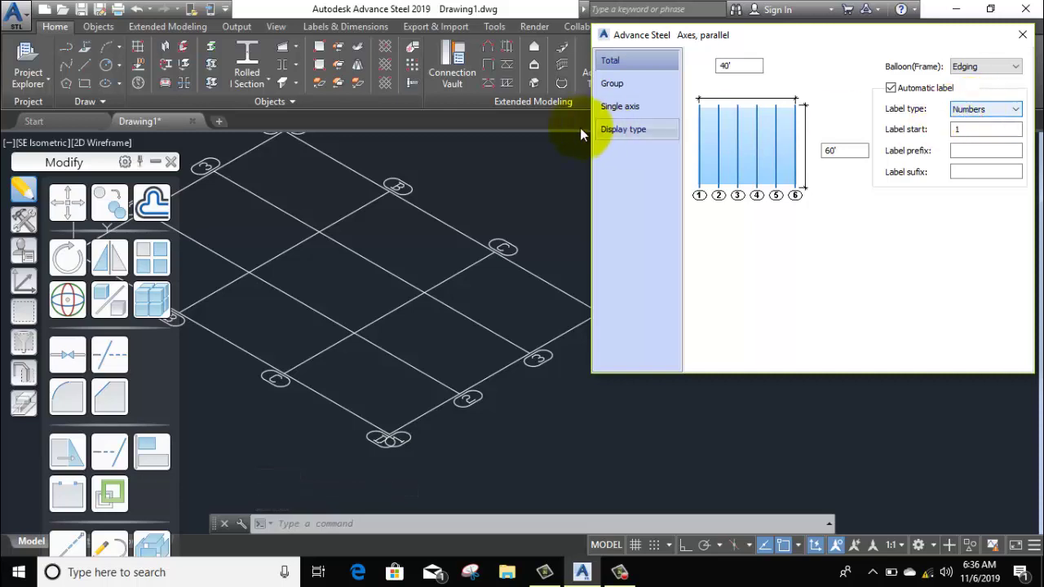
Step: Review the numbered axes' display type, single axis and group settings, close their properties and dismiss the firewall network prompt
left_click(626, 127)
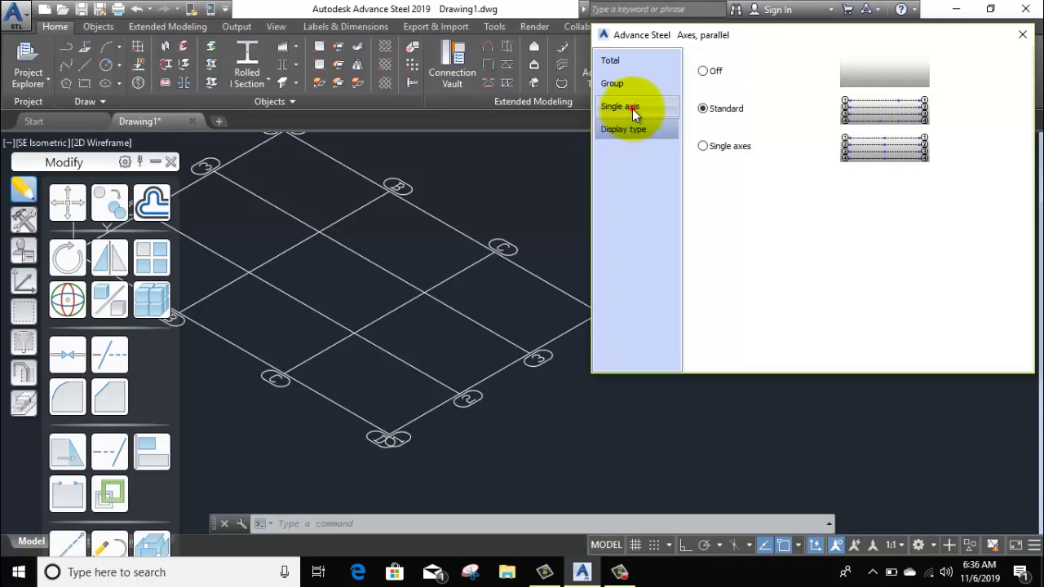
left_click(632, 108)
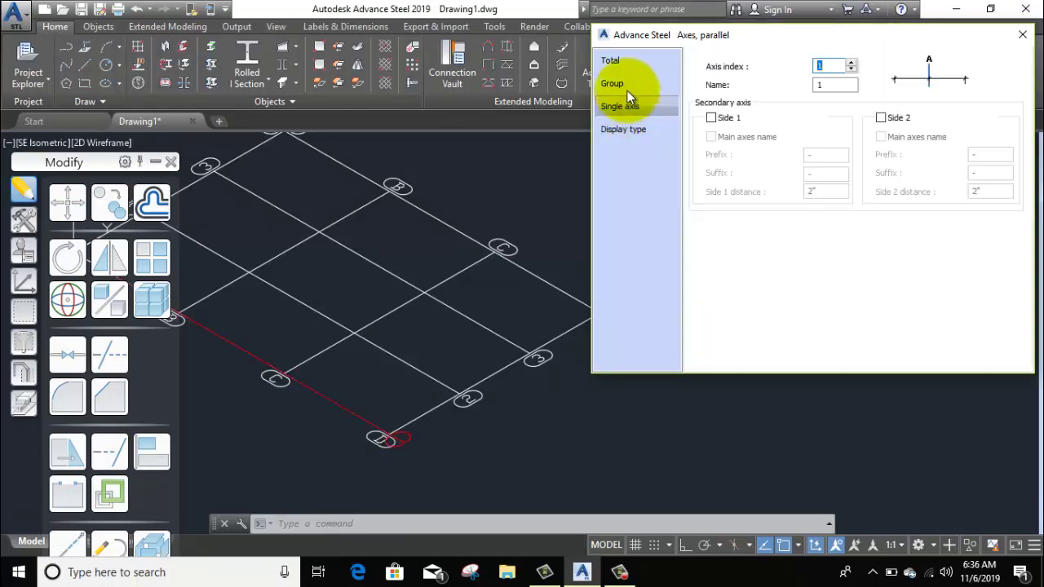
left_click(627, 85)
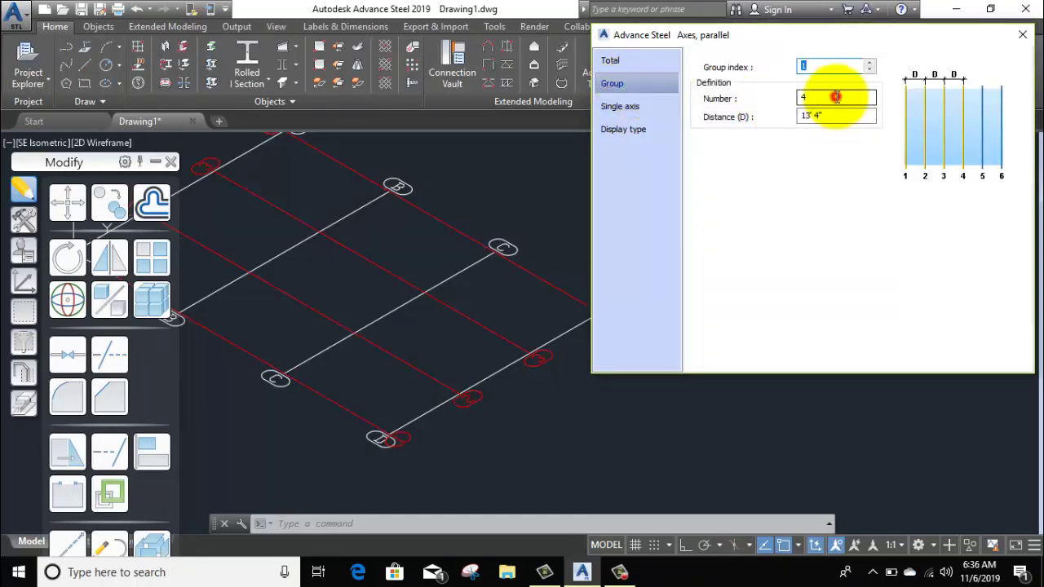
key("Tab")
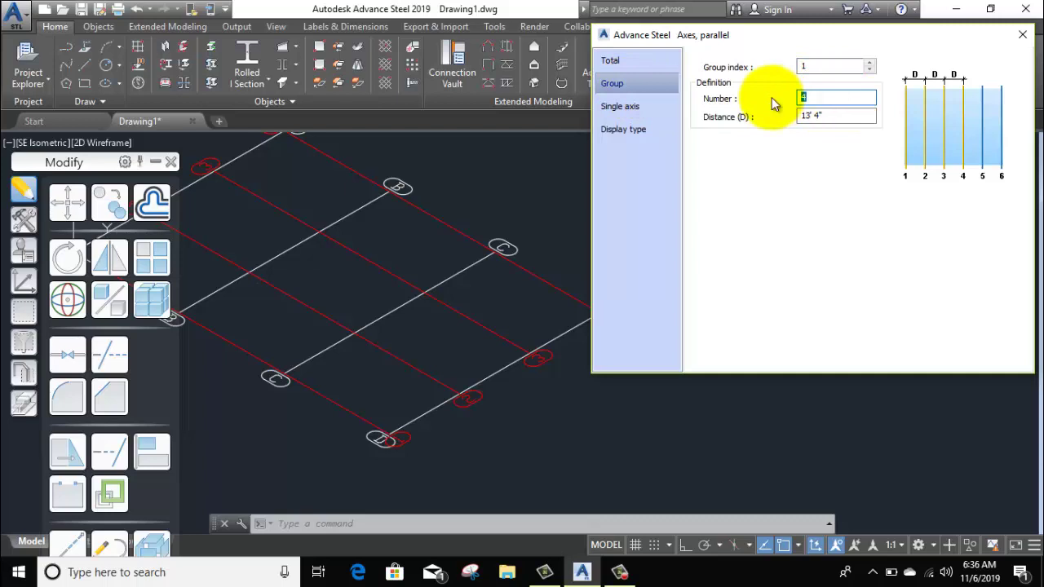
left_click(1019, 36)
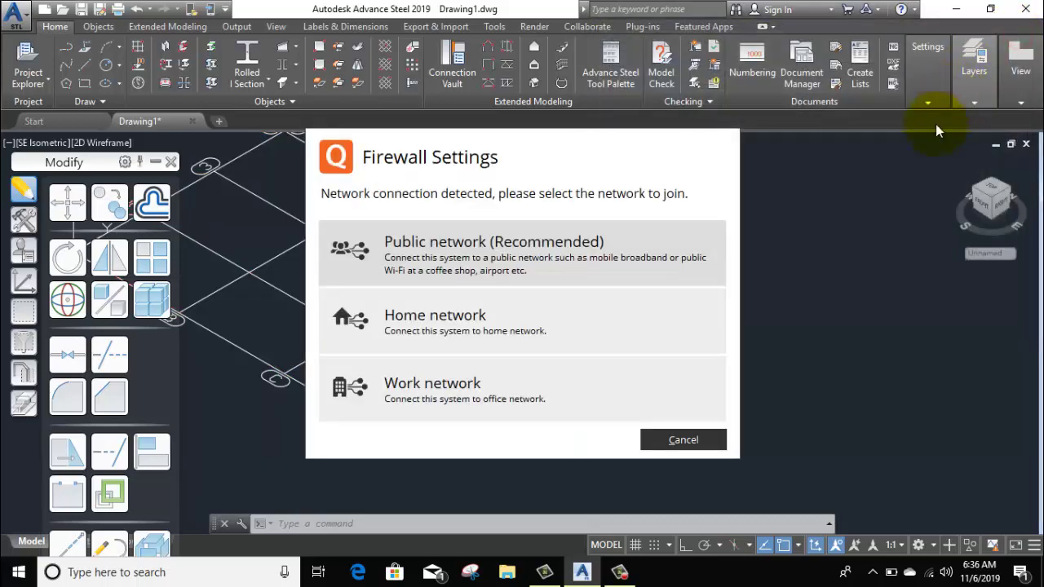
left_click(692, 439)
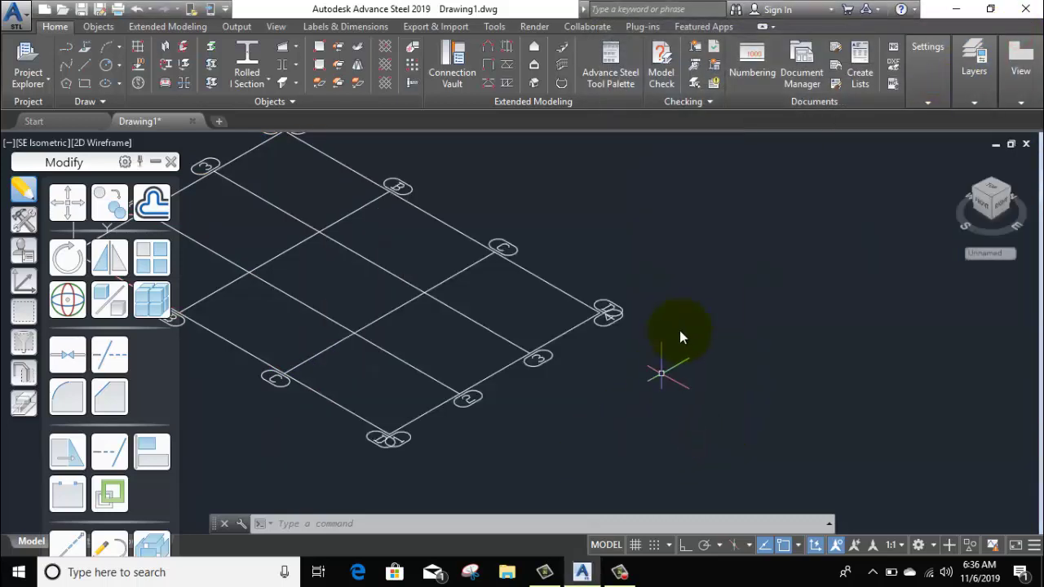
scroll(678, 338, "down", 3)
scroll(560, 387, "up", 4)
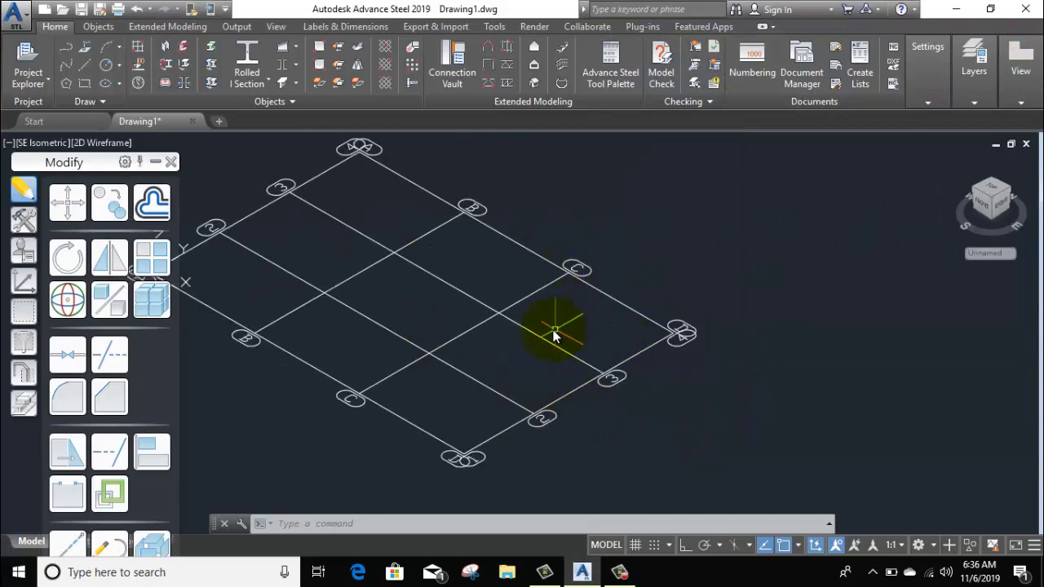
scroll(583, 326, "down", 1)
scroll(580, 359, "up", 1)
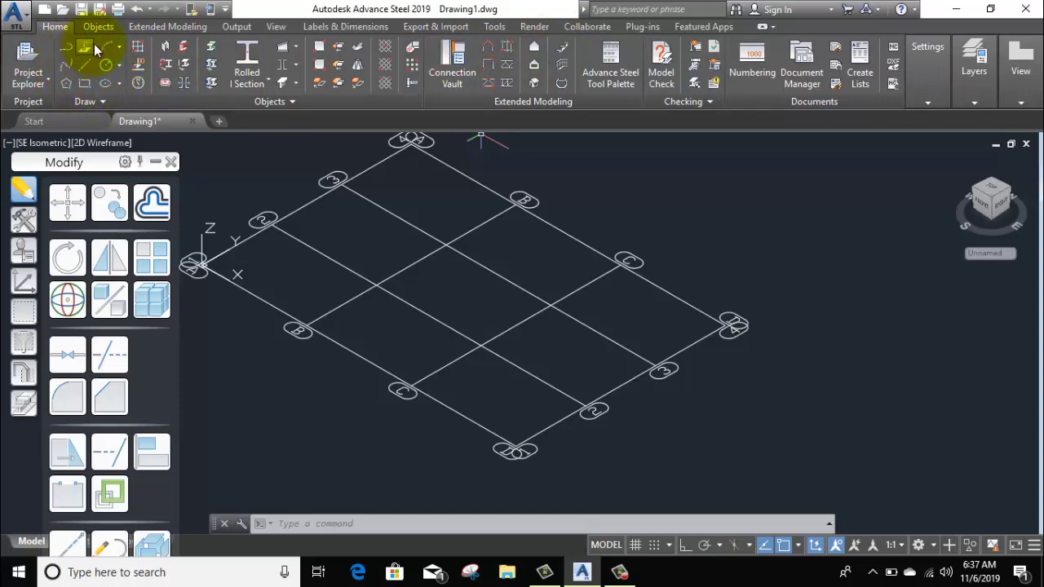
left_click(108, 102)
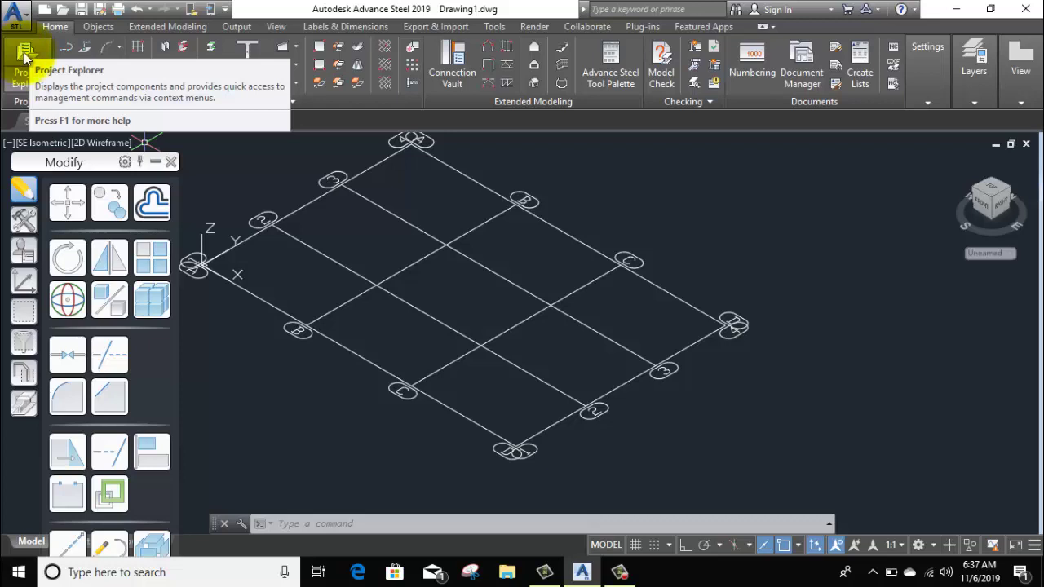
left_click(91, 26)
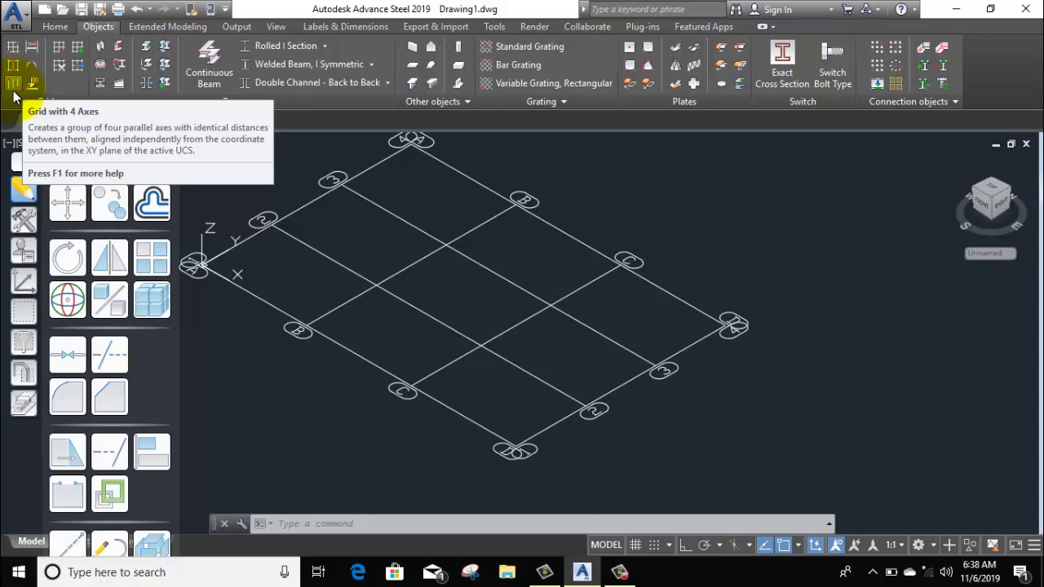
Step: Insert a portal frame along axis D with column points at grid intersections D-1 and D-4, picking a point for the apex height
left_click(54, 27)
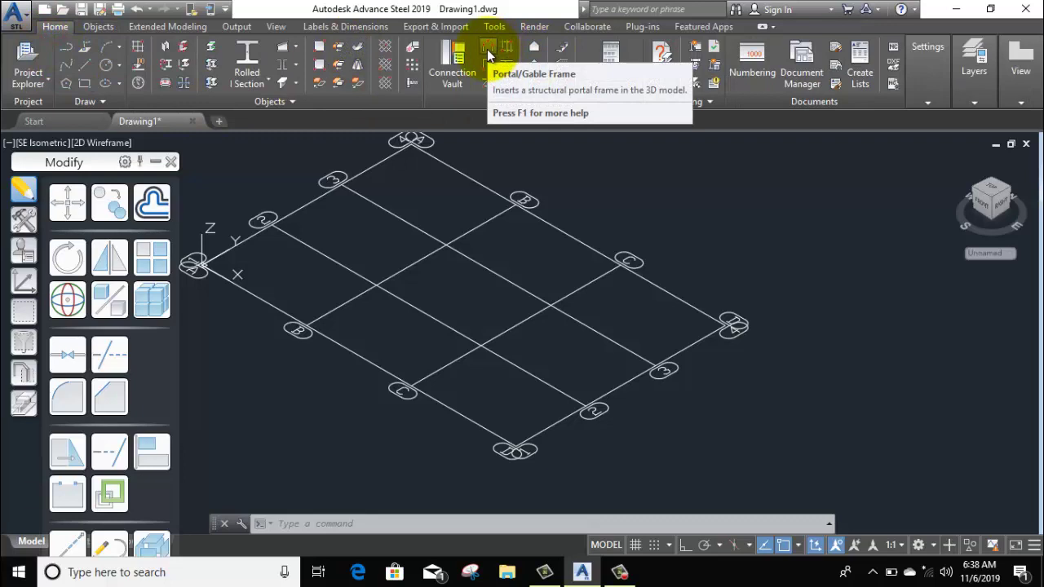
left_click(486, 52)
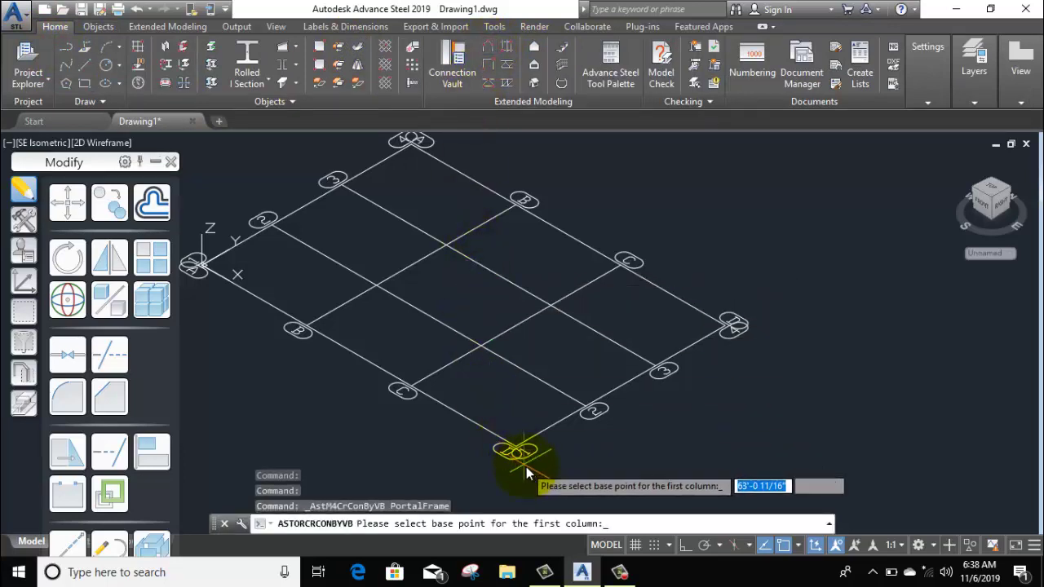
scroll(517, 447, "up", 6)
left_click(501, 416)
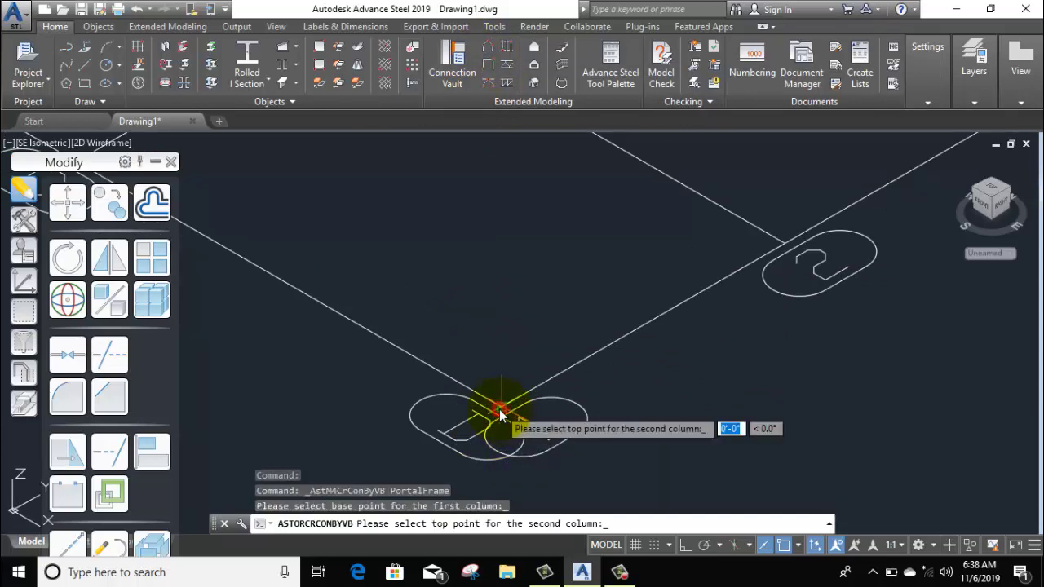
scroll(500, 415, "down", 6)
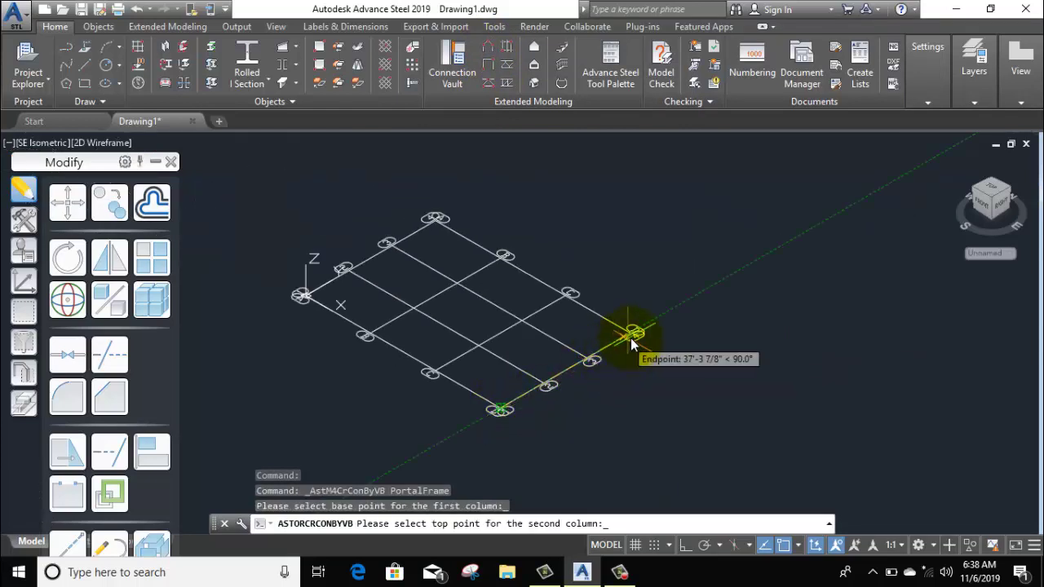
scroll(633, 337, "up", 2)
scroll(634, 337, "up", 3)
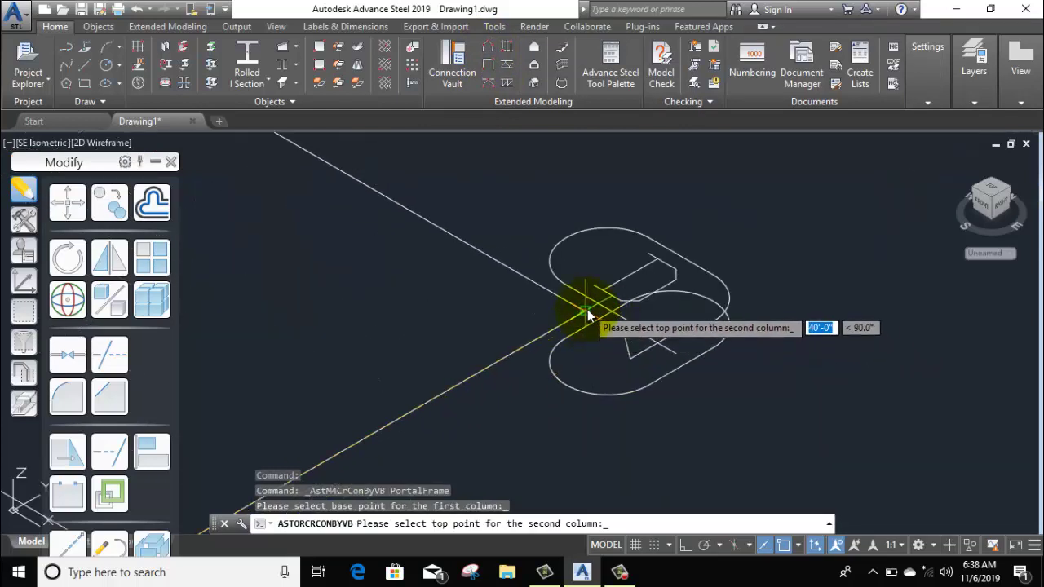
left_click(587, 310)
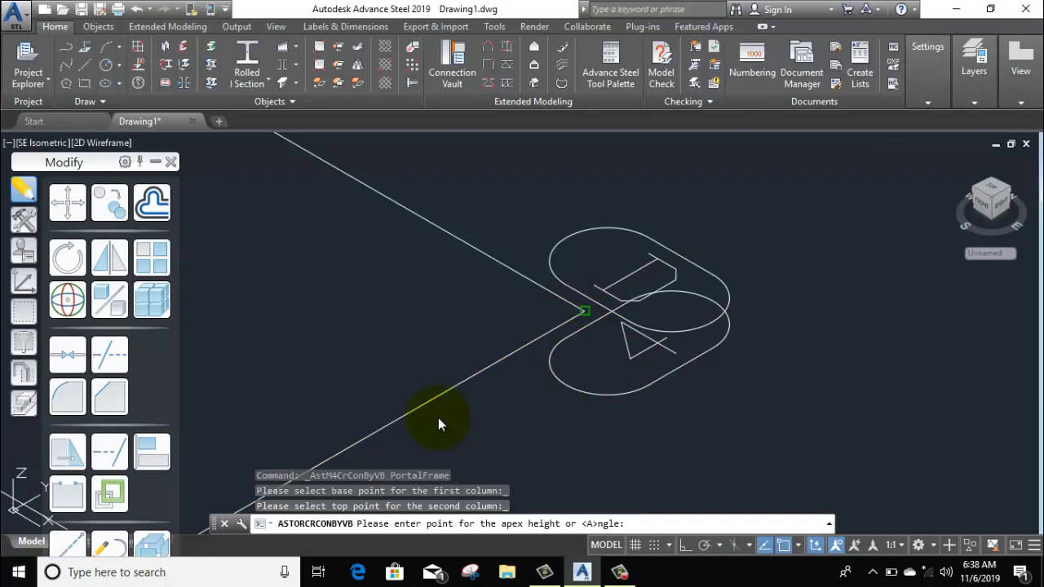
left_click(423, 377)
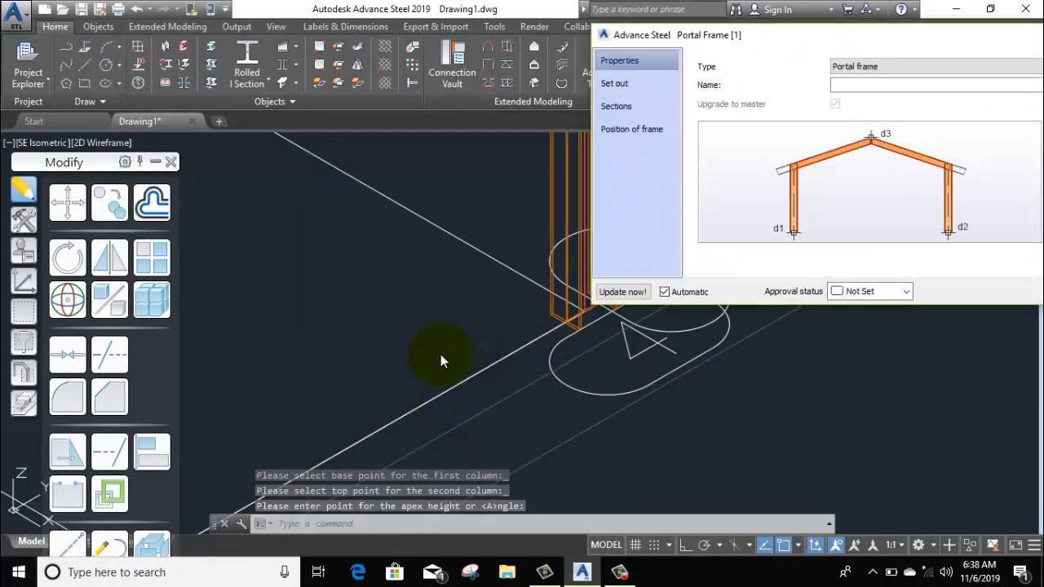
Step: Change the inserted frame's type to Gable frame and inspect its intermediate columns in the model
scroll(442, 353, "down", 3)
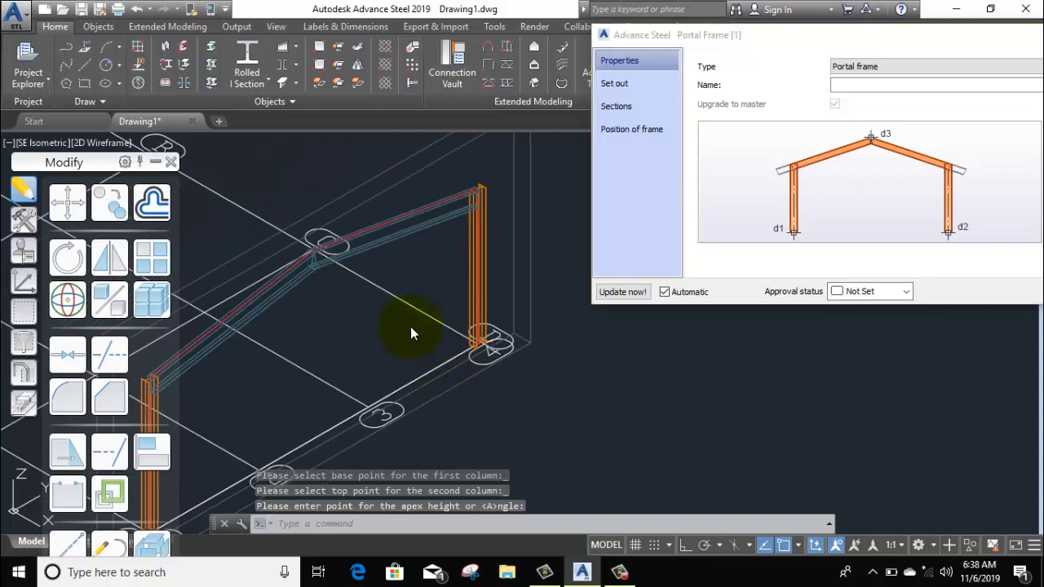
mouse_move(818, 35)
left_mouse_down()
mouse_move(717, 41)
mouse_move(698, 18)
left_mouse_up()
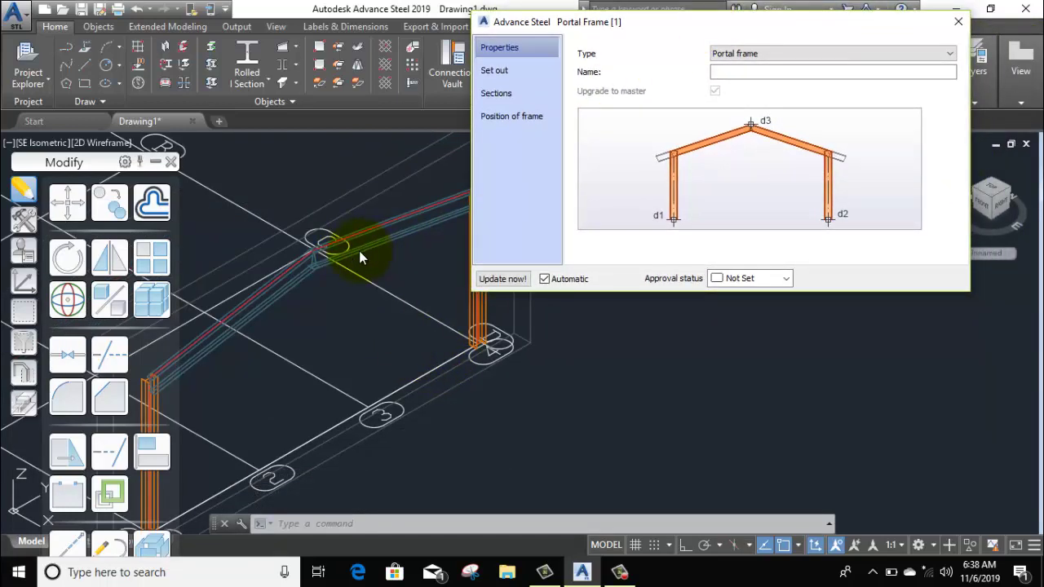
scroll(357, 260, "down", 3)
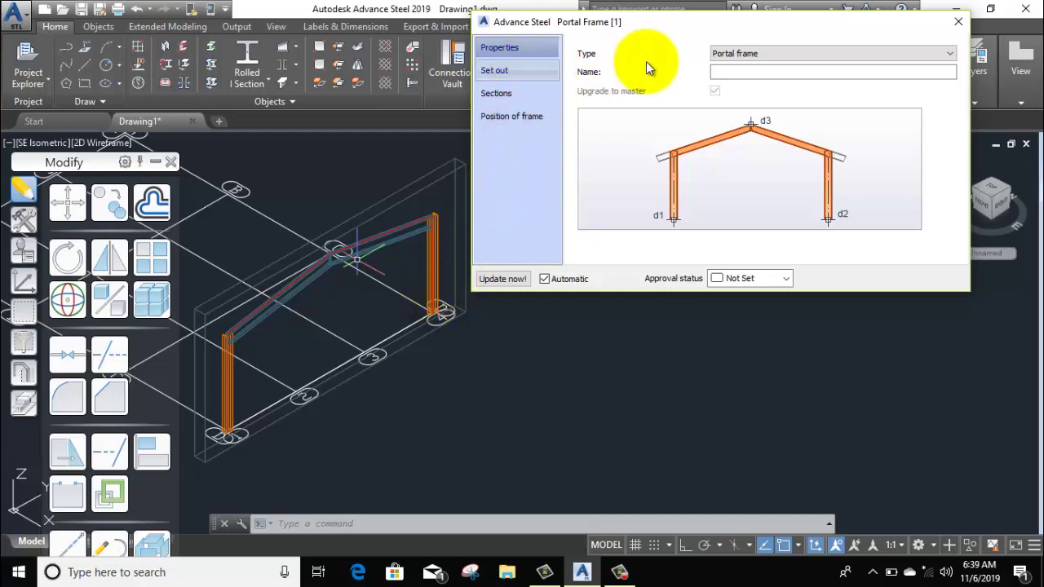
left_click(783, 53)
left_click(782, 51)
left_click(782, 51)
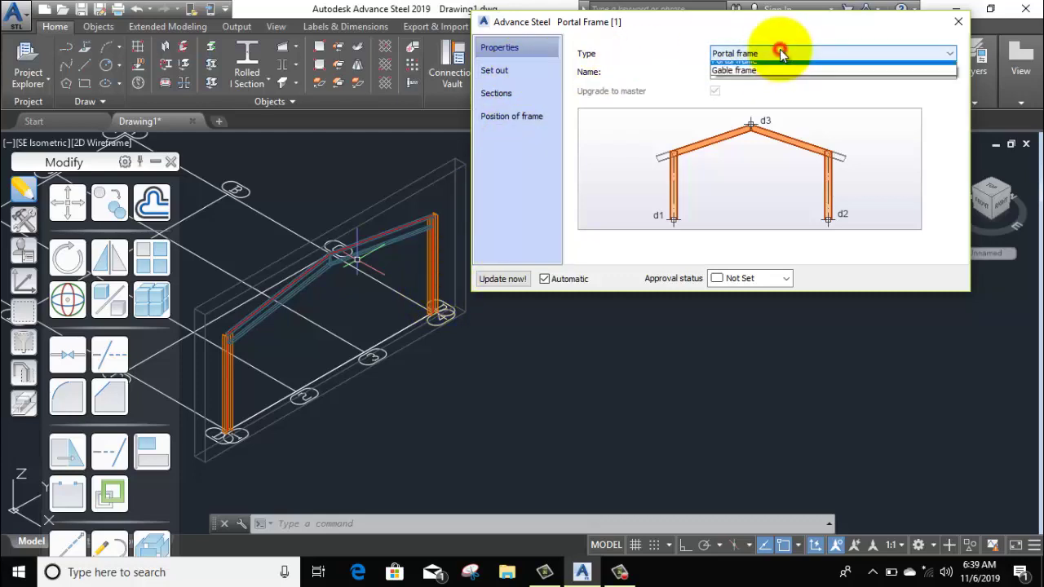
left_click(760, 76)
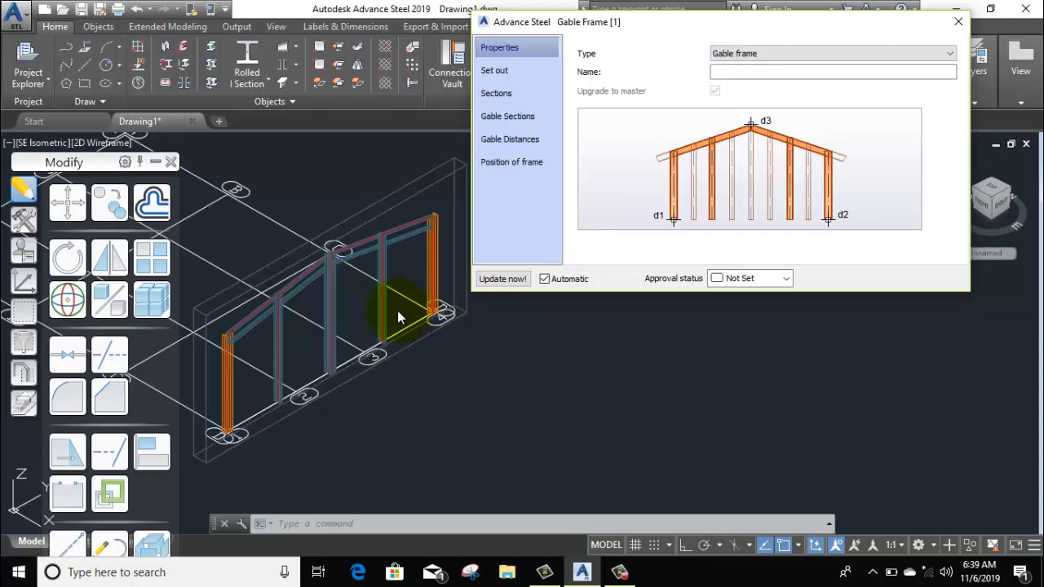
scroll(279, 391, "up", 2)
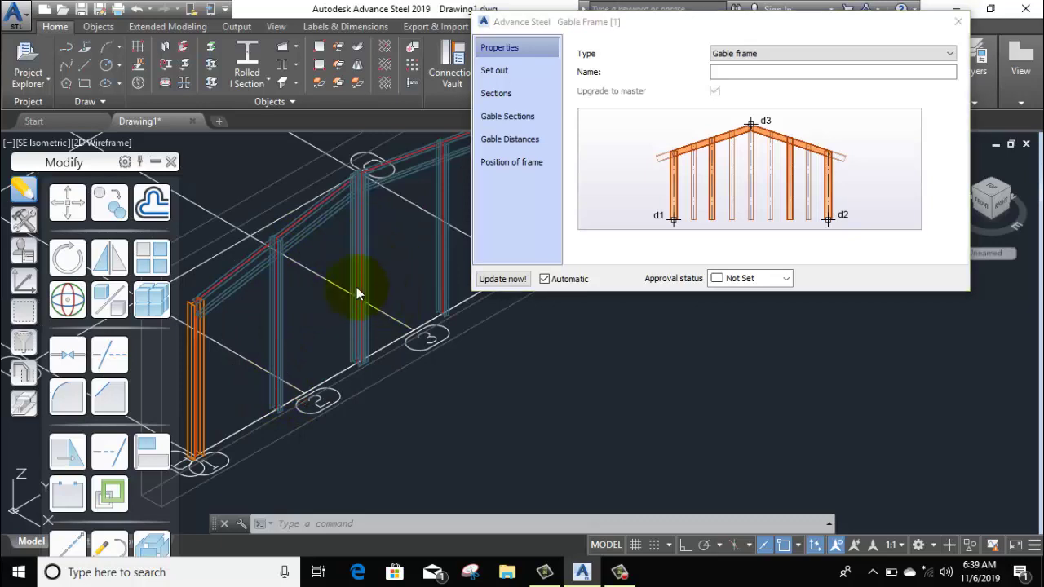
scroll(356, 287, "down", 2)
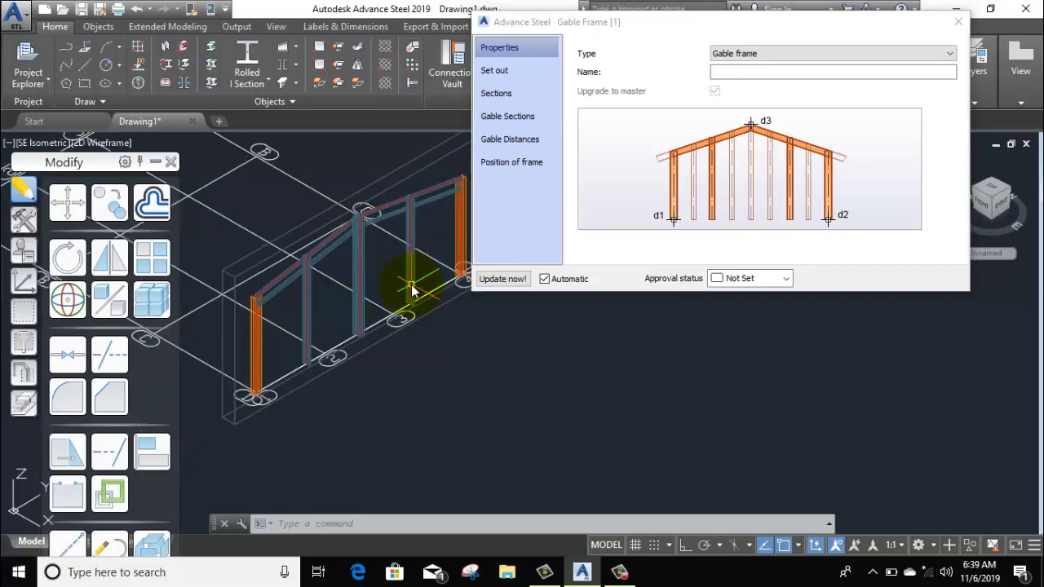
Step: Change the frame's type to Portal frame, then review its set-out dimensions, roof slope, base plate level and section settings
left_click(787, 53)
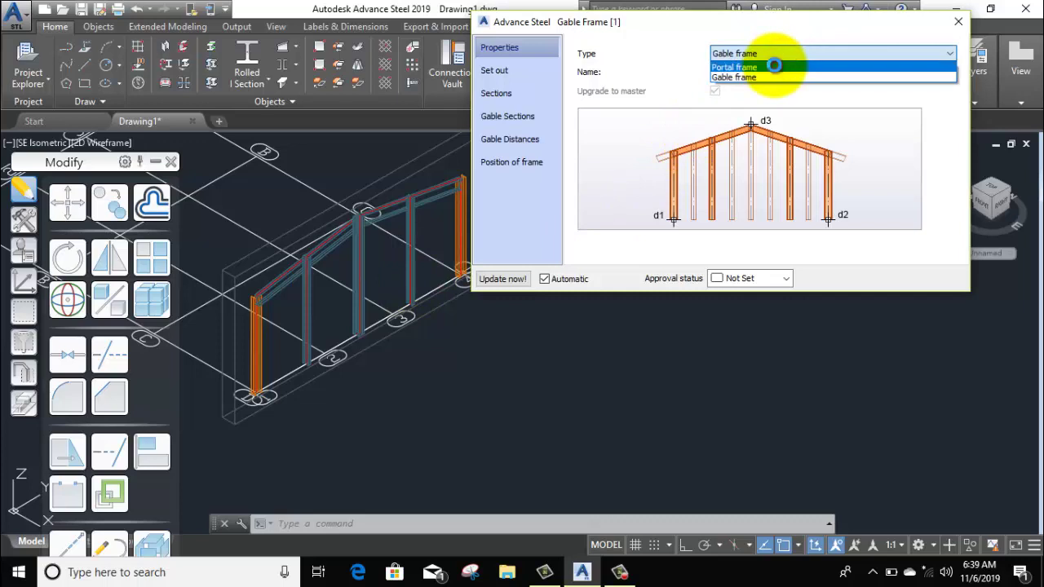
left_click(774, 66)
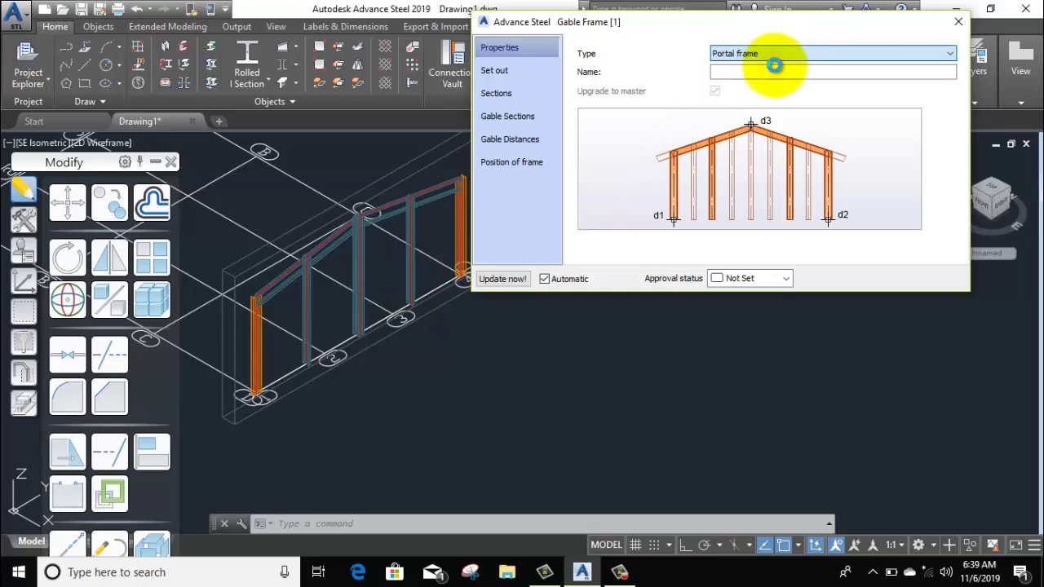
left_click(497, 71)
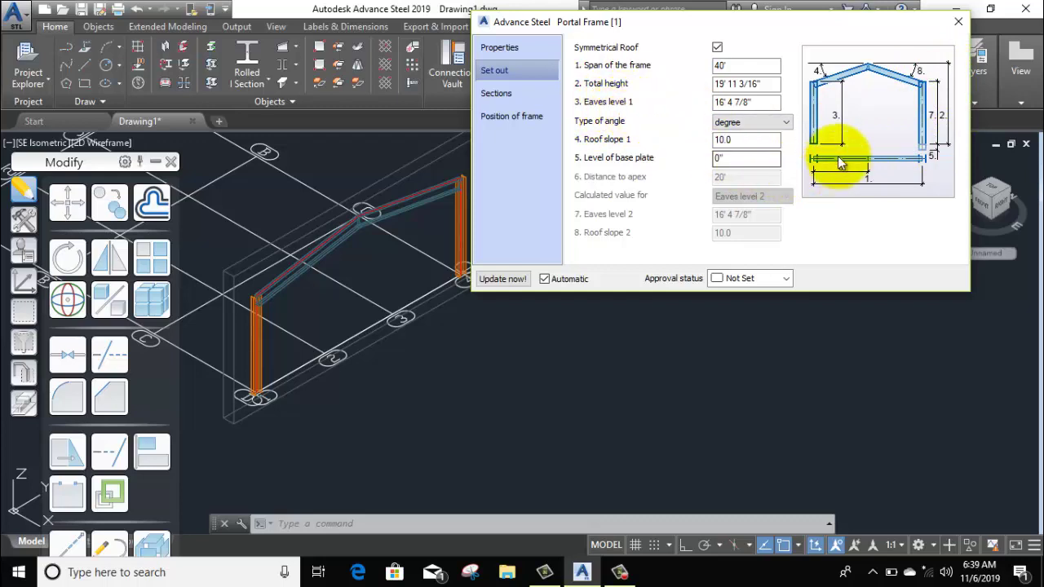
double_click(738, 140)
left_click(766, 140)
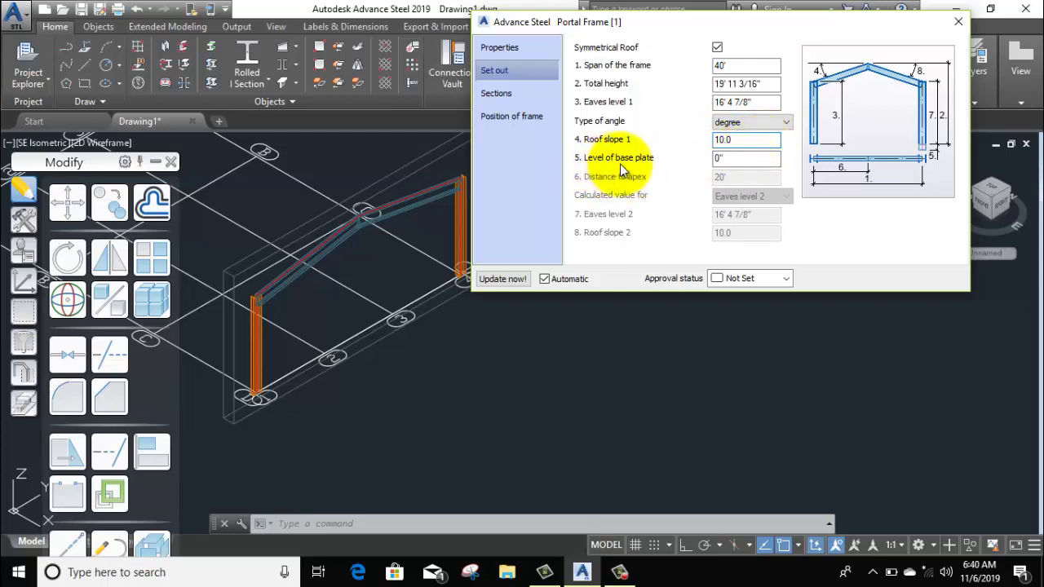
left_click(731, 159)
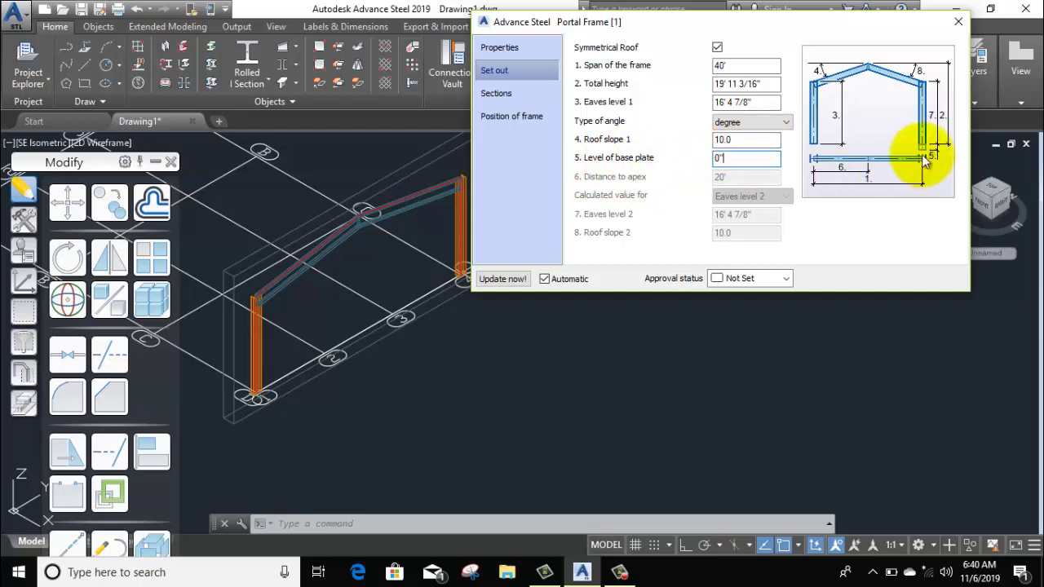
scroll(460, 383, "down", 4)
left_click(456, 381)
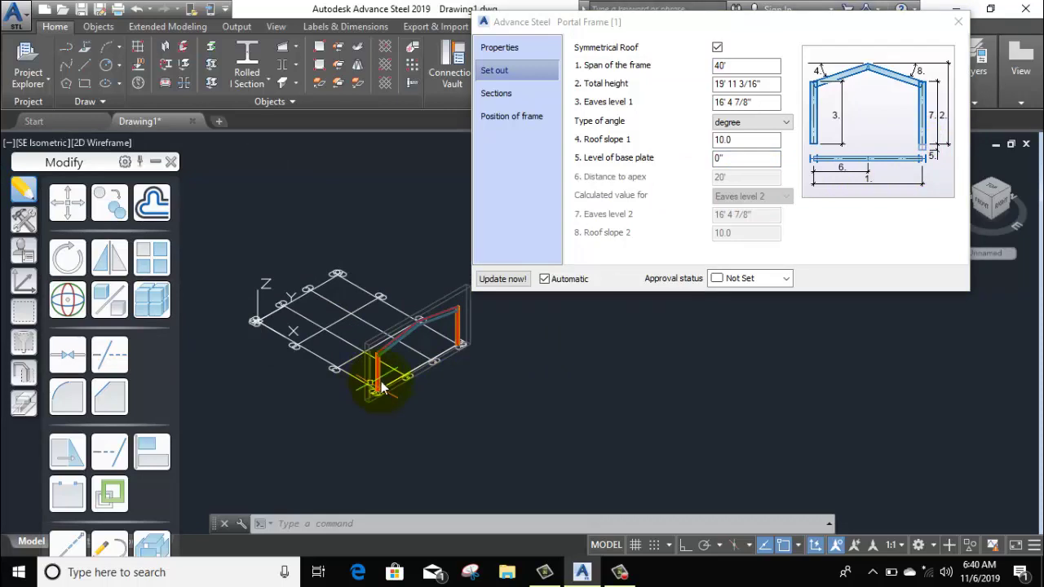
scroll(408, 382, "up", 6)
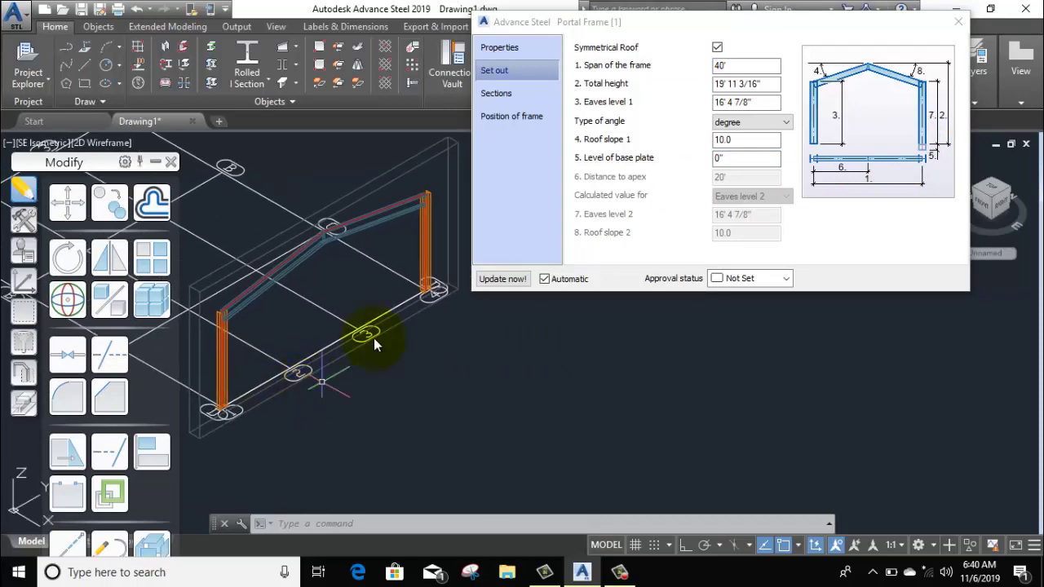
left_click(513, 96)
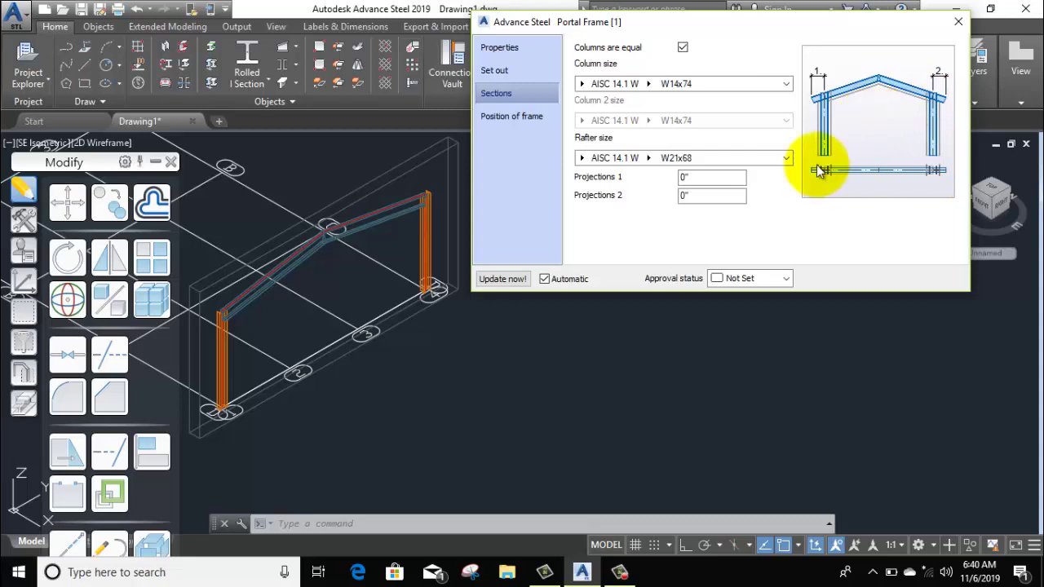
Step: Try W8x21 from the AISC 14.1 W sections as the portal frame's column size
left_click(608, 85)
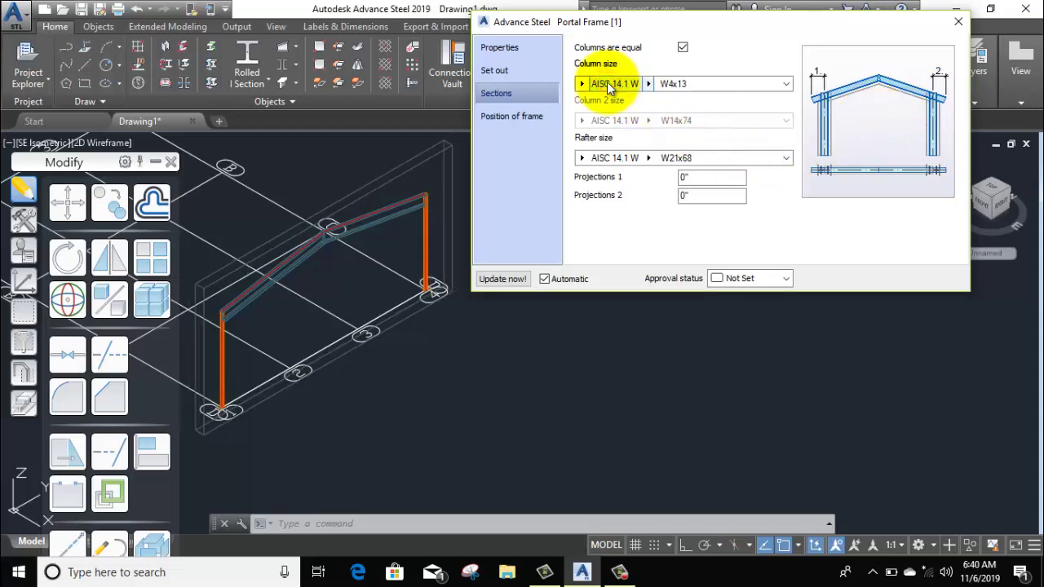
scroll(437, 241, "up", 6)
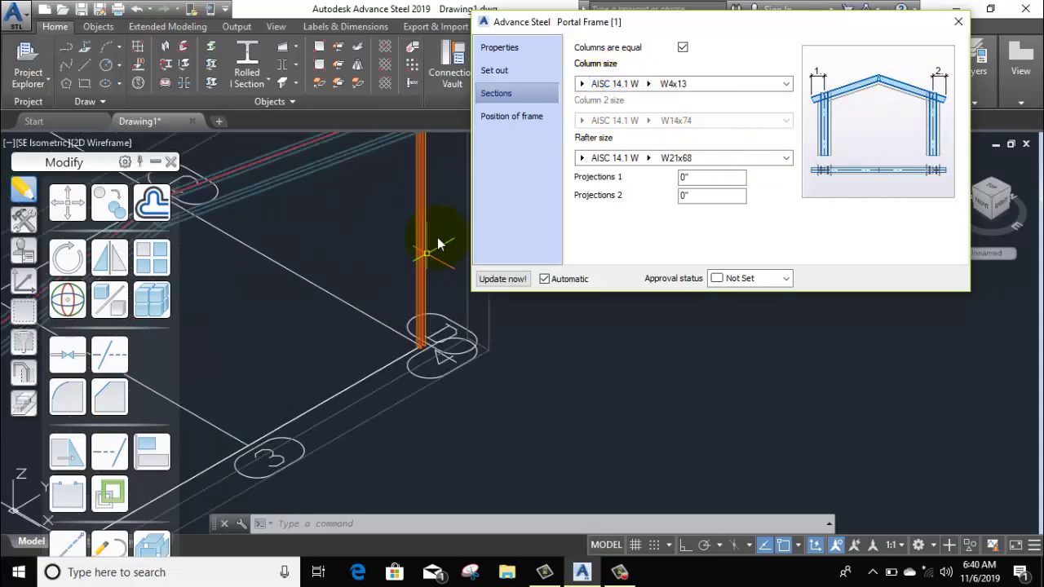
scroll(438, 236, "down", 7)
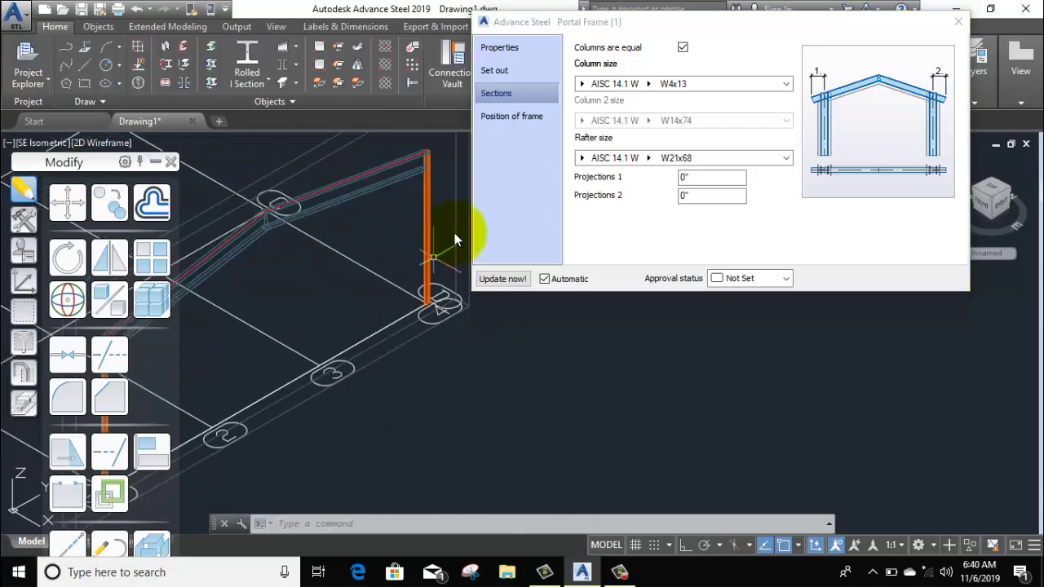
left_click(650, 86)
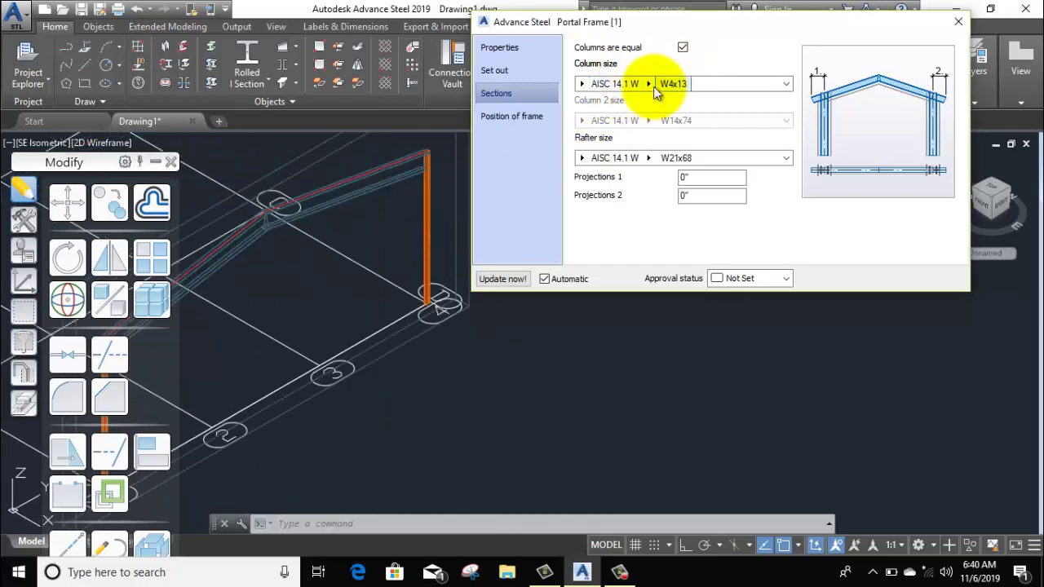
left_click(650, 86)
scroll(664, 168, "down", 1)
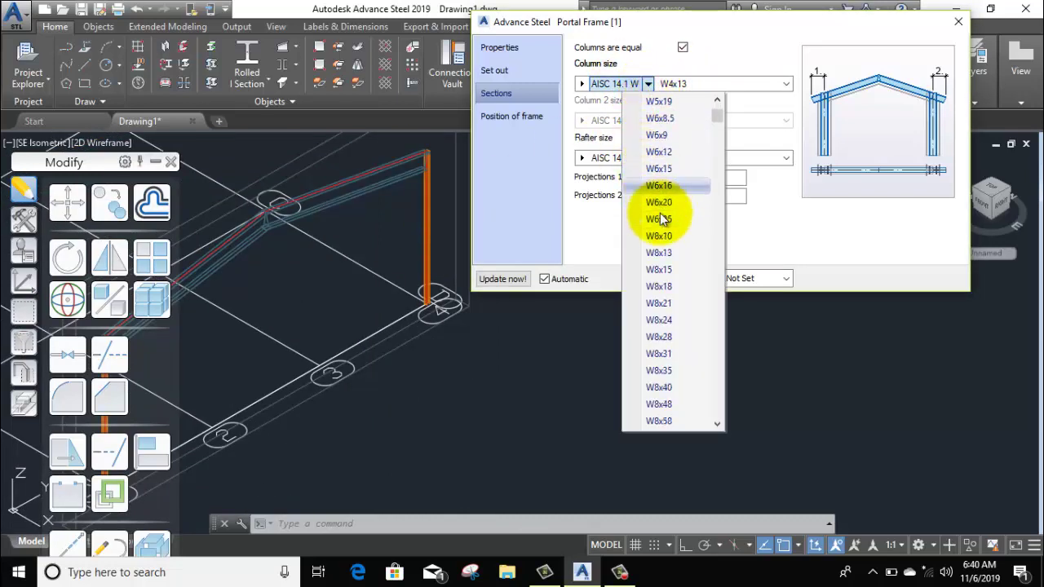
left_click(660, 286)
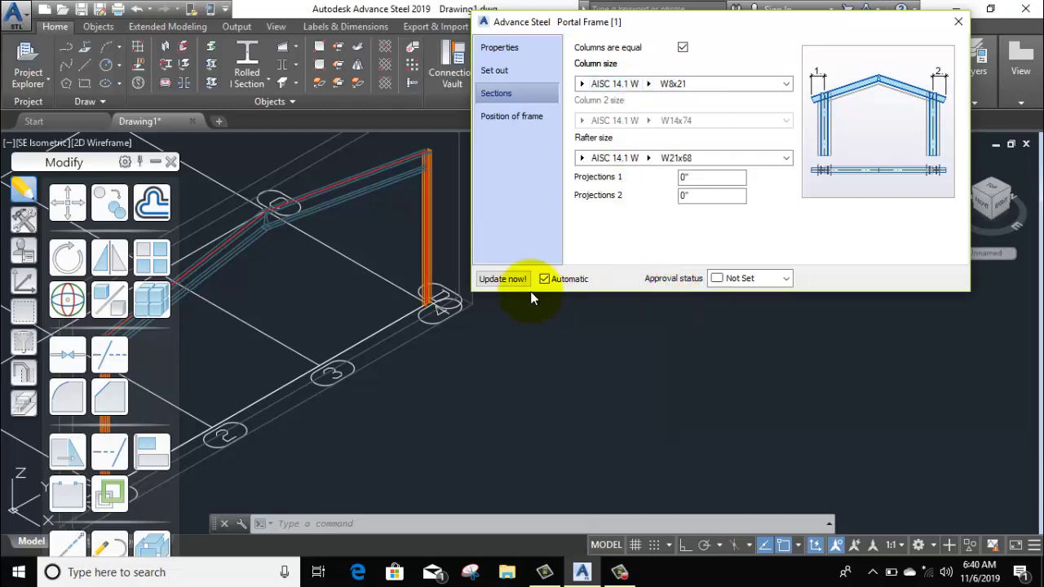
Step: Try an AISC 14.1 HSS rectangular section for the columns and inspect the column at D-4 in the model
left_click(579, 84)
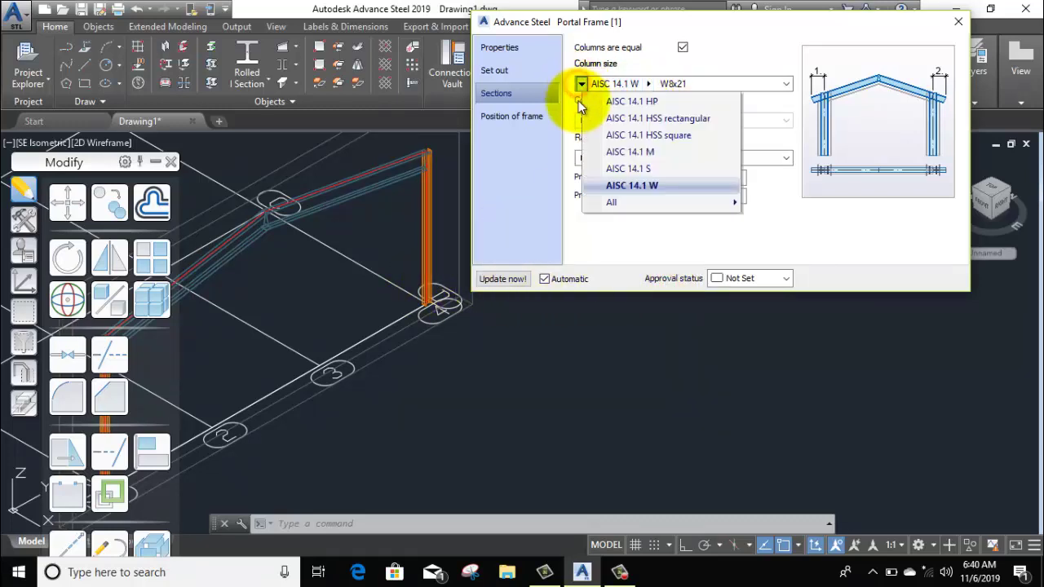
left_click(648, 120)
scroll(450, 211, "up", 5)
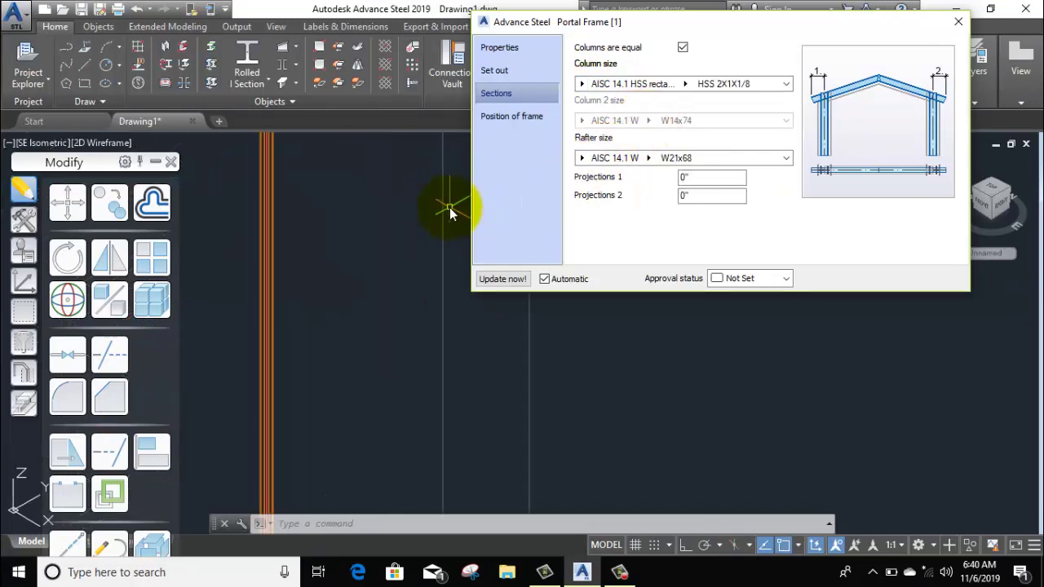
scroll(253, 361, "down", 4)
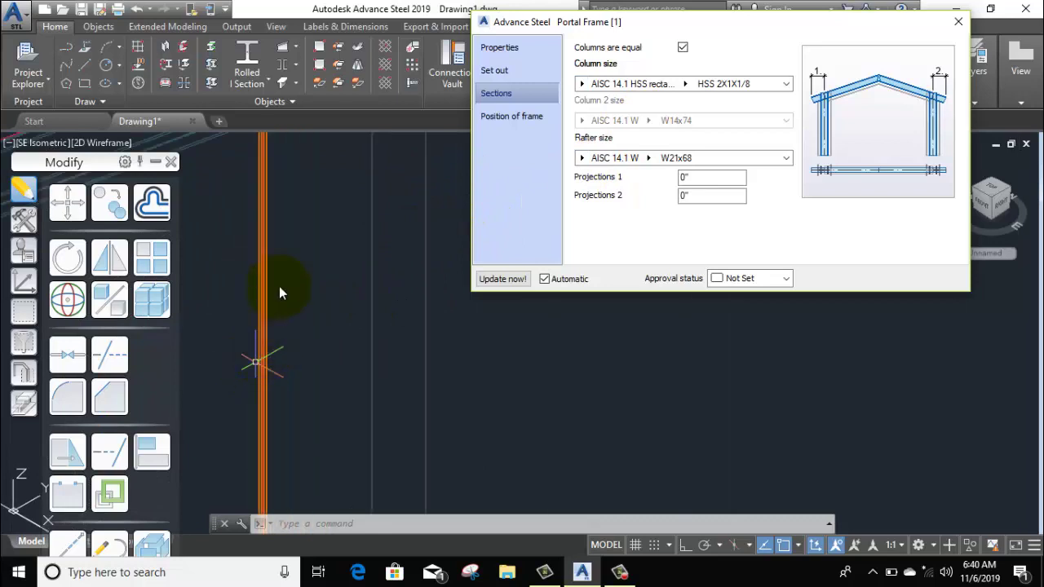
scroll(277, 289, "down", 5)
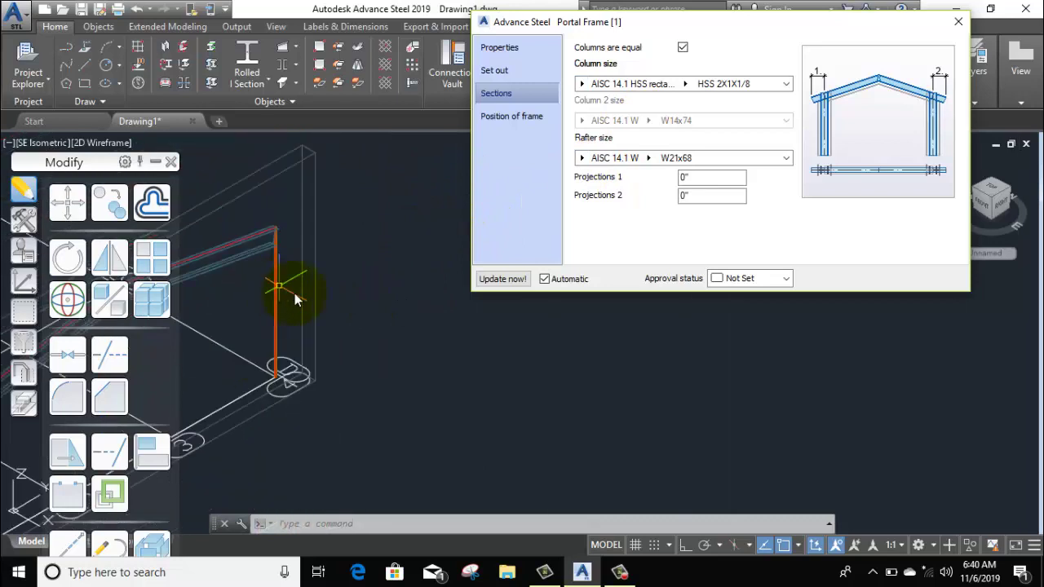
Step: Try an AISC 14.1 HSS square section for the columns and view the frame in the model
left_click(586, 85)
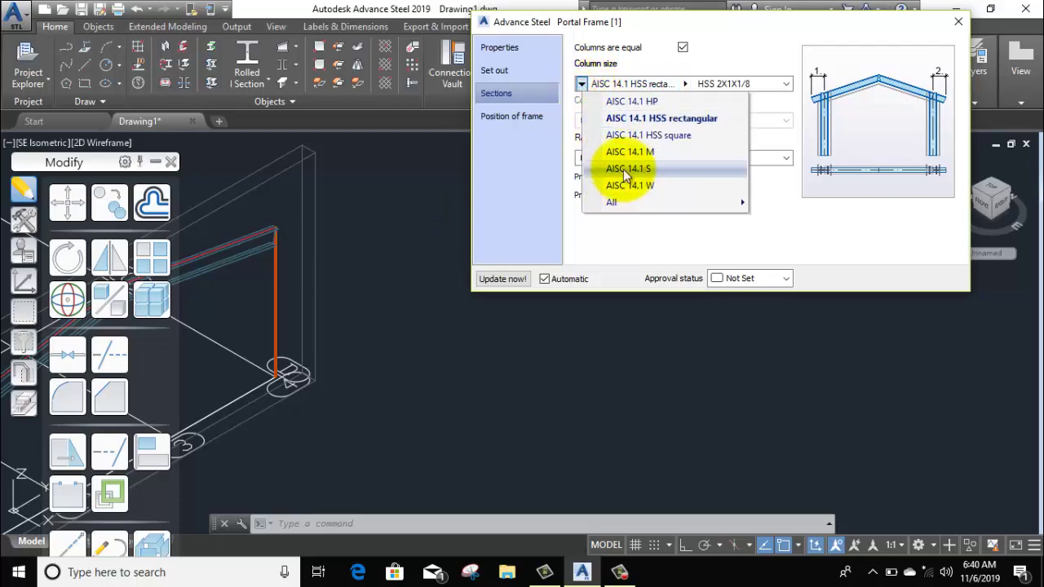
left_click(639, 136)
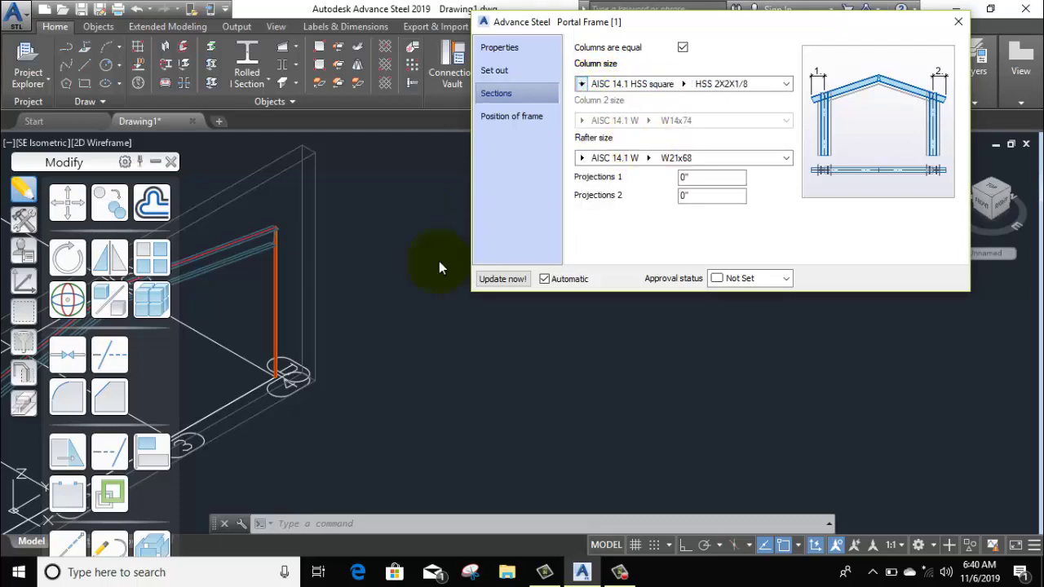
middle_click_drag(273, 316, 294, 318)
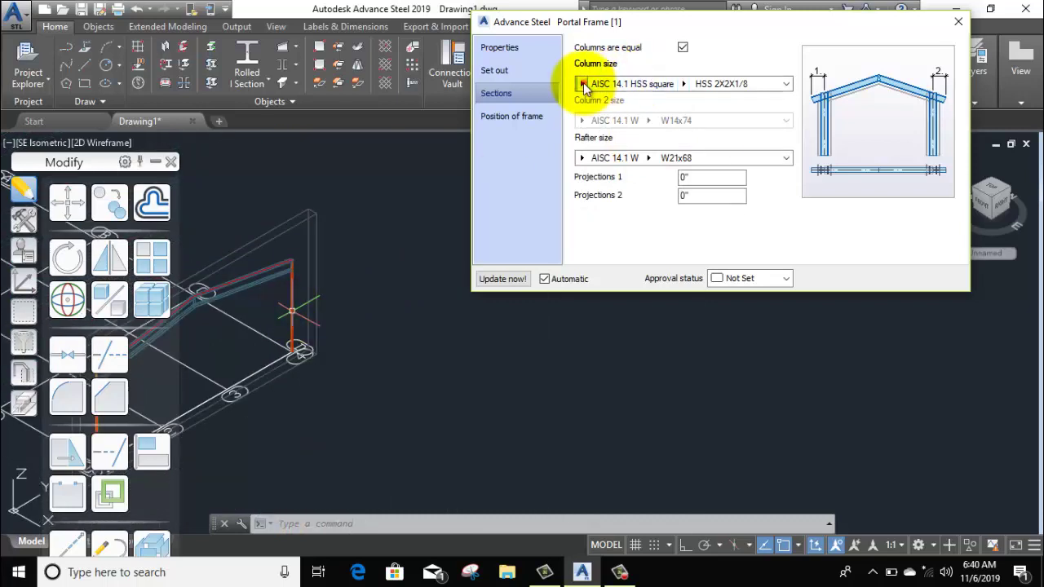
Step: Try an AISC 14.1 HP column section, then set the column size back to AISC 14.1 W W14x74
left_click(581, 84)
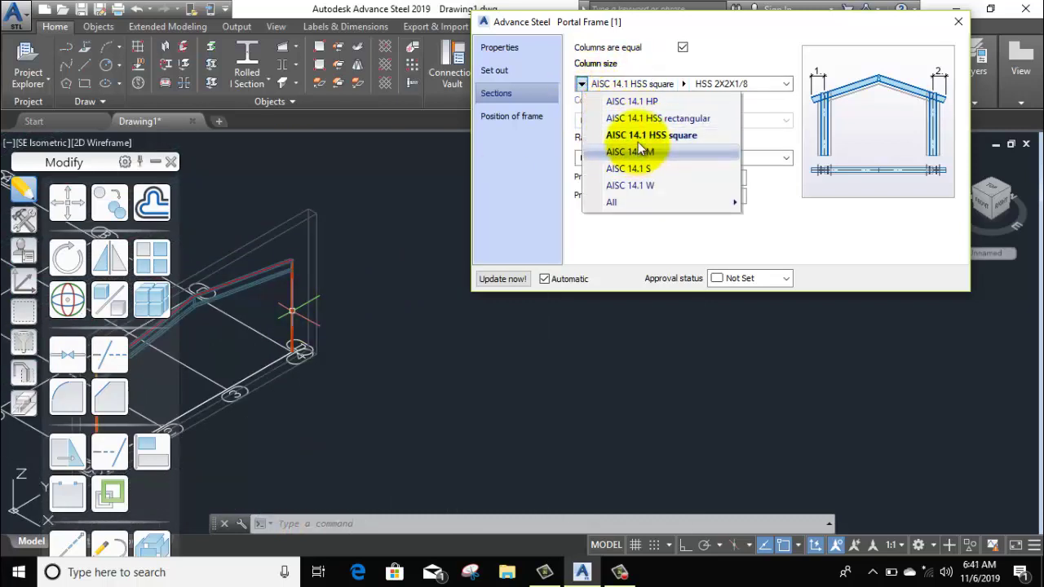
left_click(643, 102)
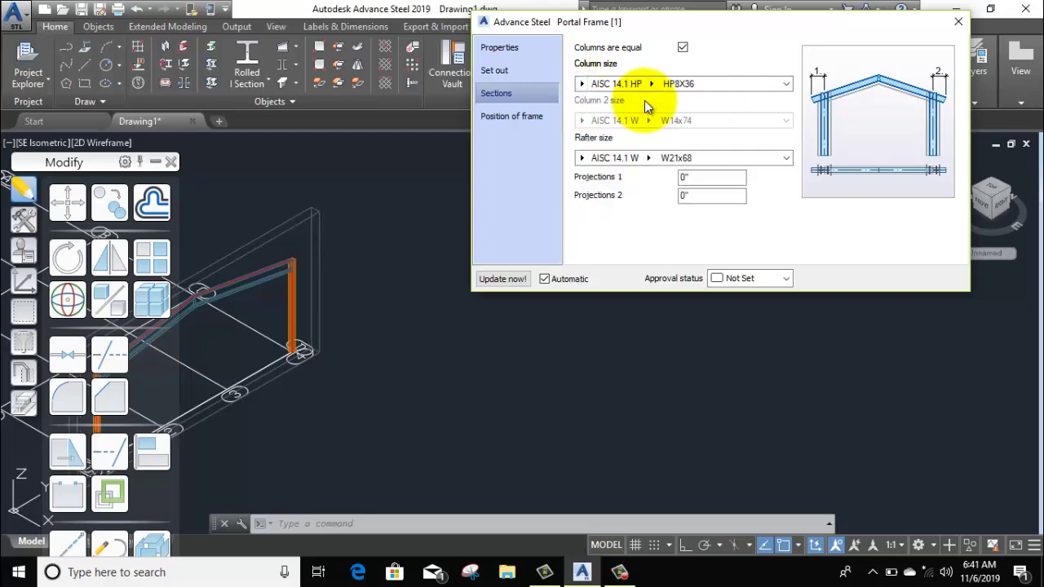
left_click(785, 83)
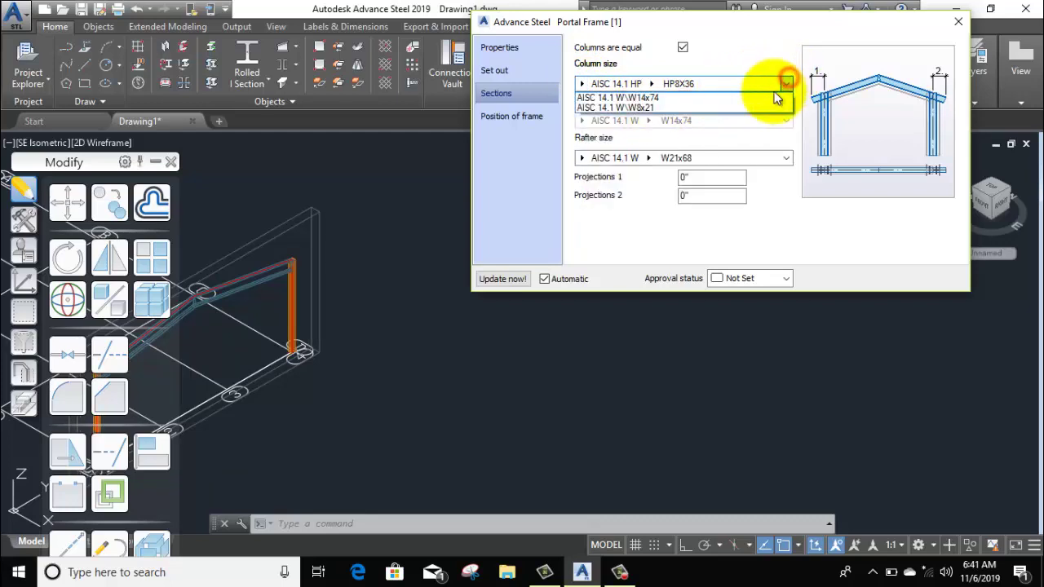
left_click(692, 98)
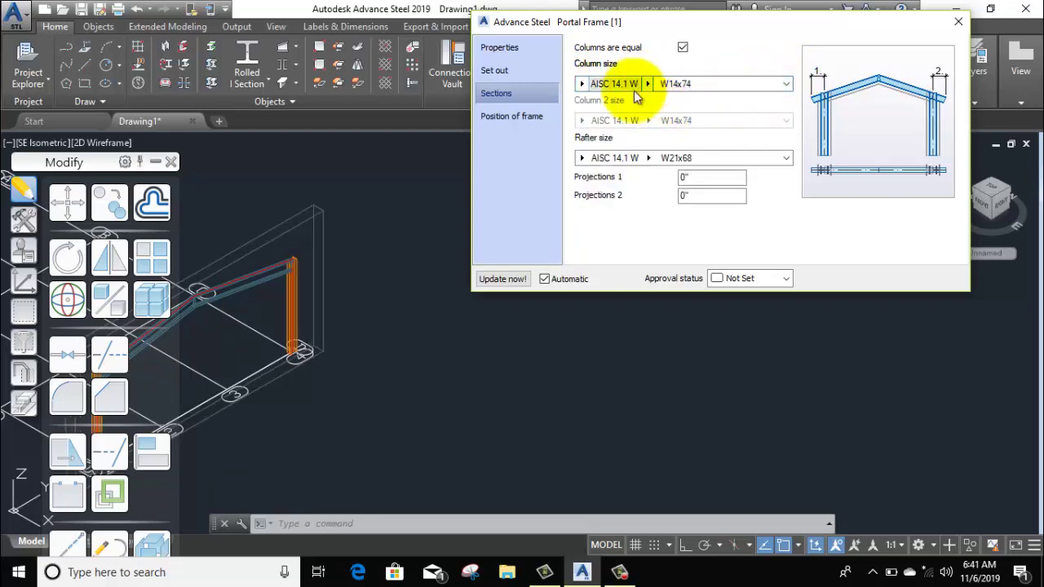
Step: Extend the rafters past the columns by setting both Projections 1 and Projections 2 to 2'
scroll(408, 285, "up", 10)
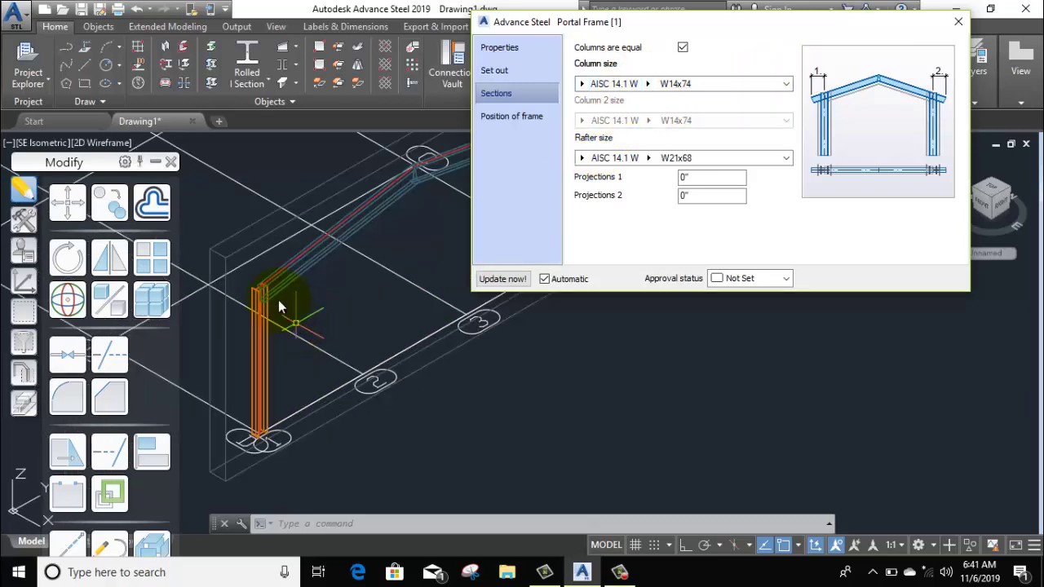
left_click(325, 279)
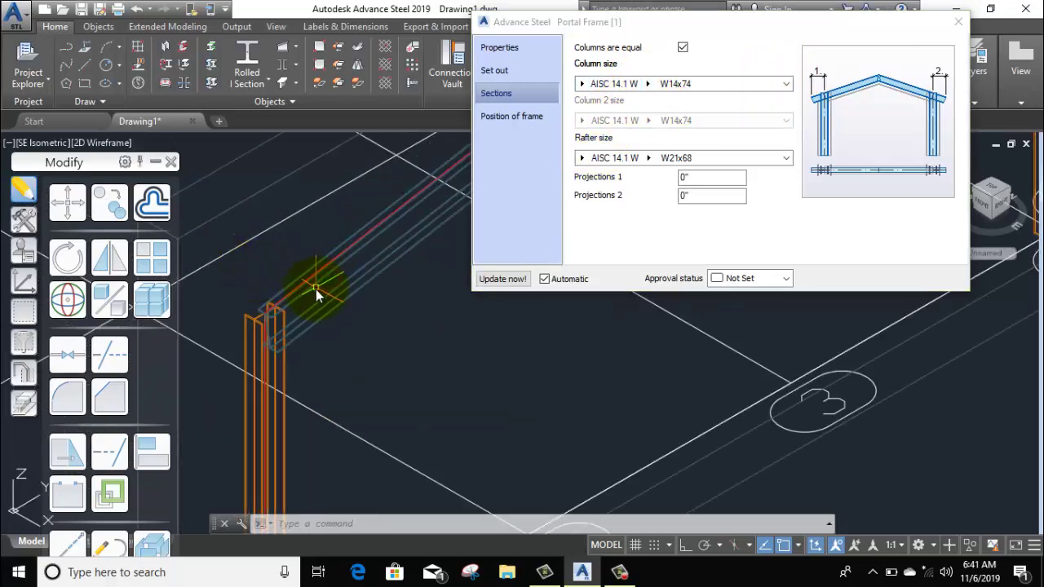
middle_click_drag(324, 287, 328, 312)
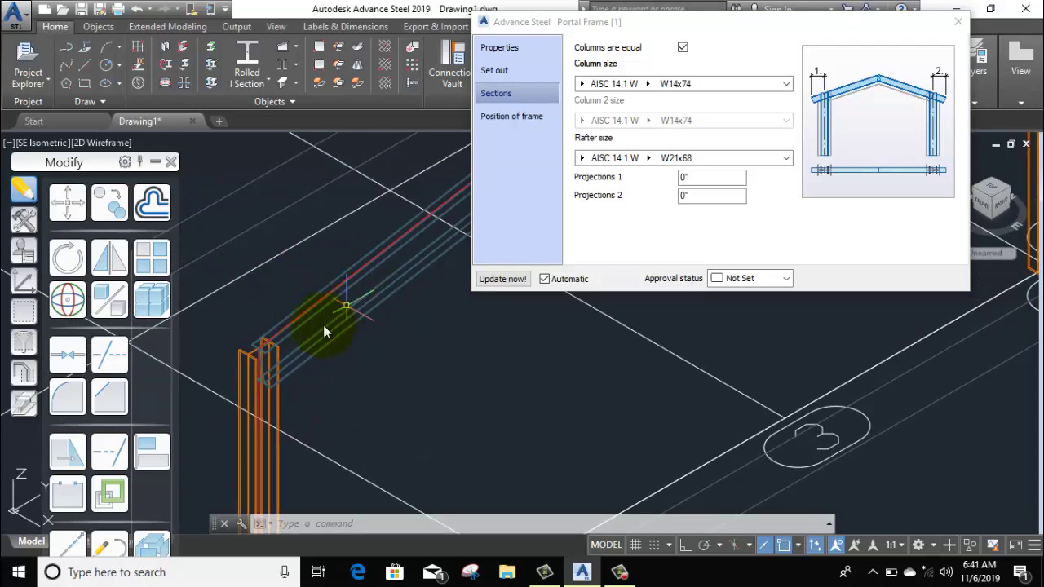
scroll(260, 359, "up", 2)
middle_click_drag(259, 374, 371, 244)
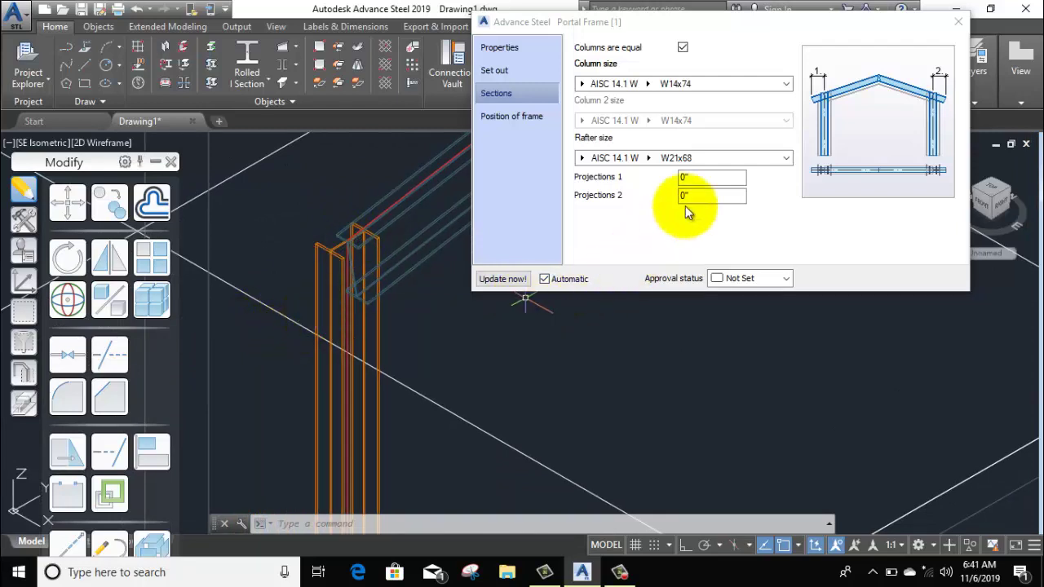
left_click(698, 177)
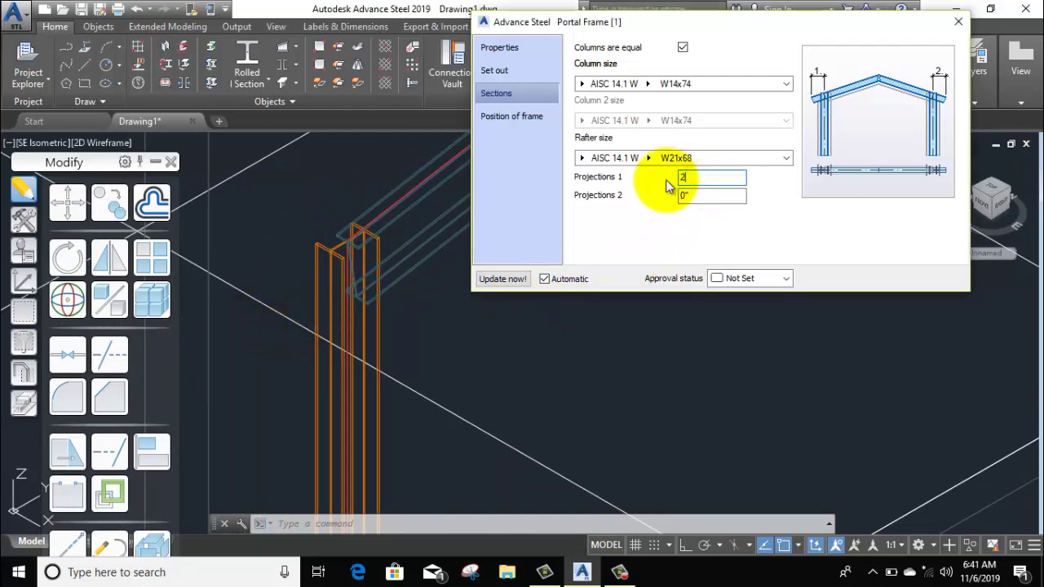
type("2")
left_click(701, 196)
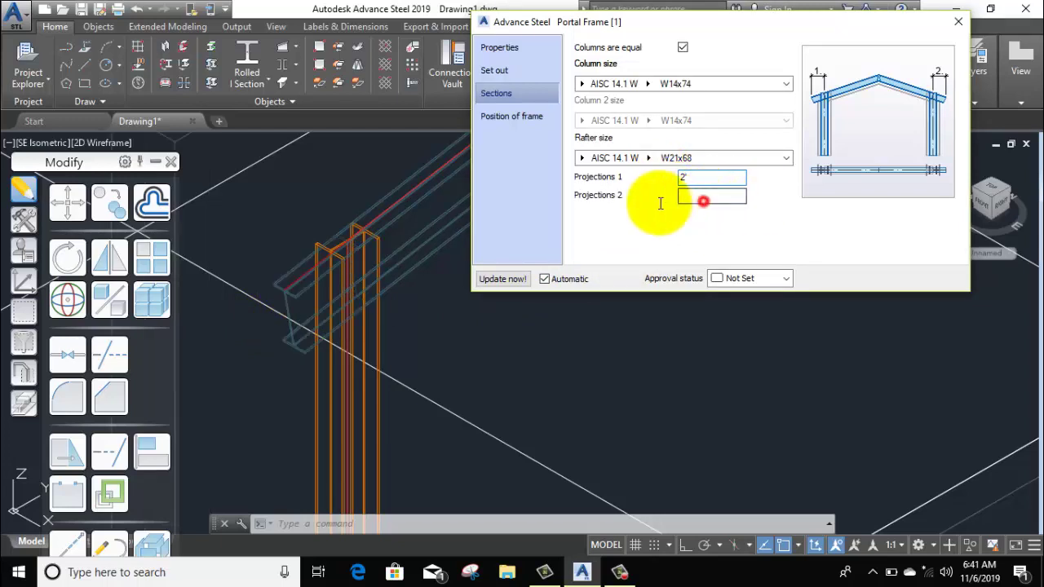
key("Return")
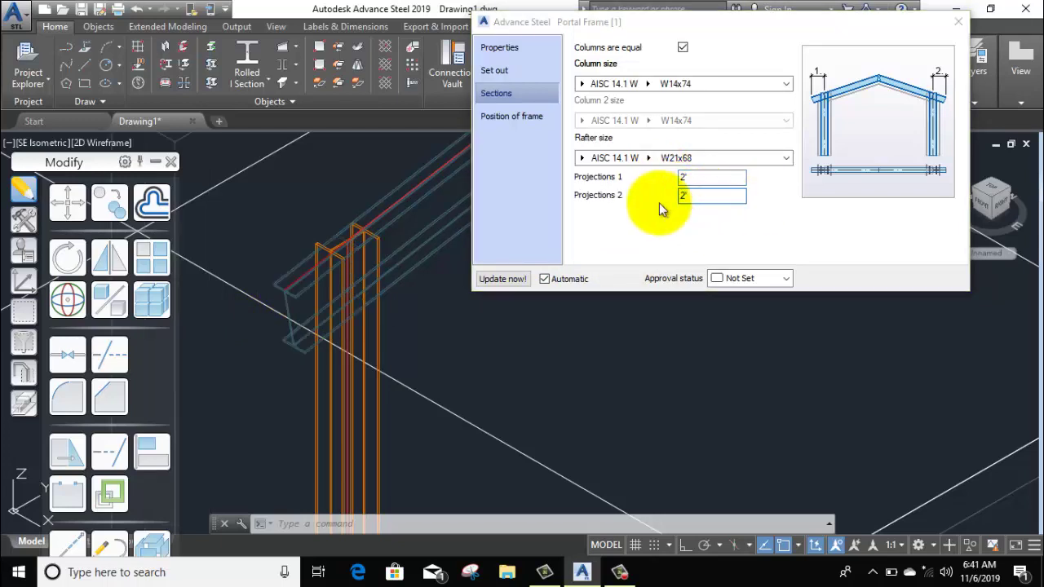
Step: Review the frame's Position and Inner position options against the column bases on the grid, and close the portal frame settings
left_click(507, 116)
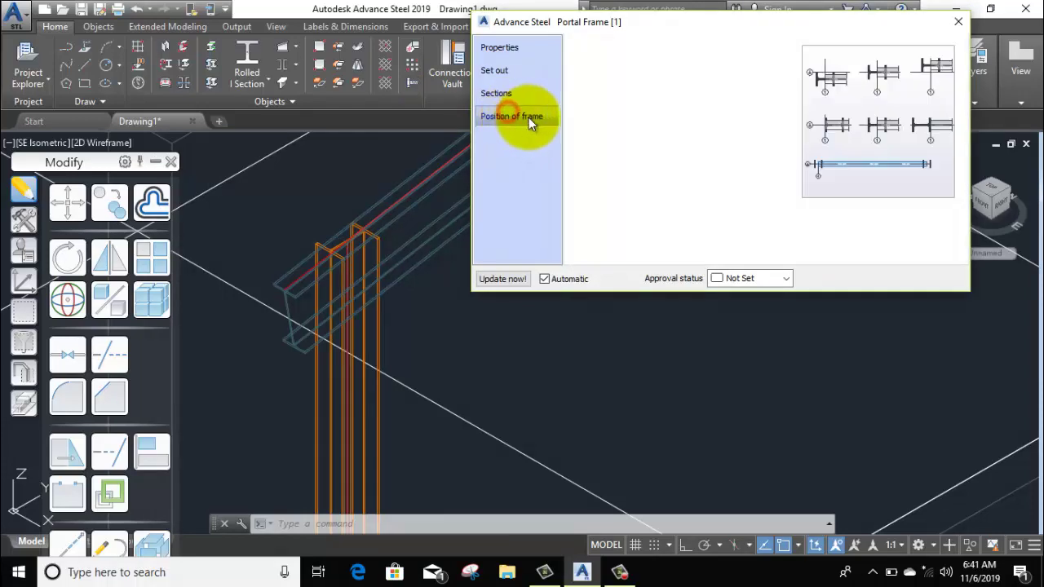
scroll(363, 231, "down", 3)
left_click(341, 224)
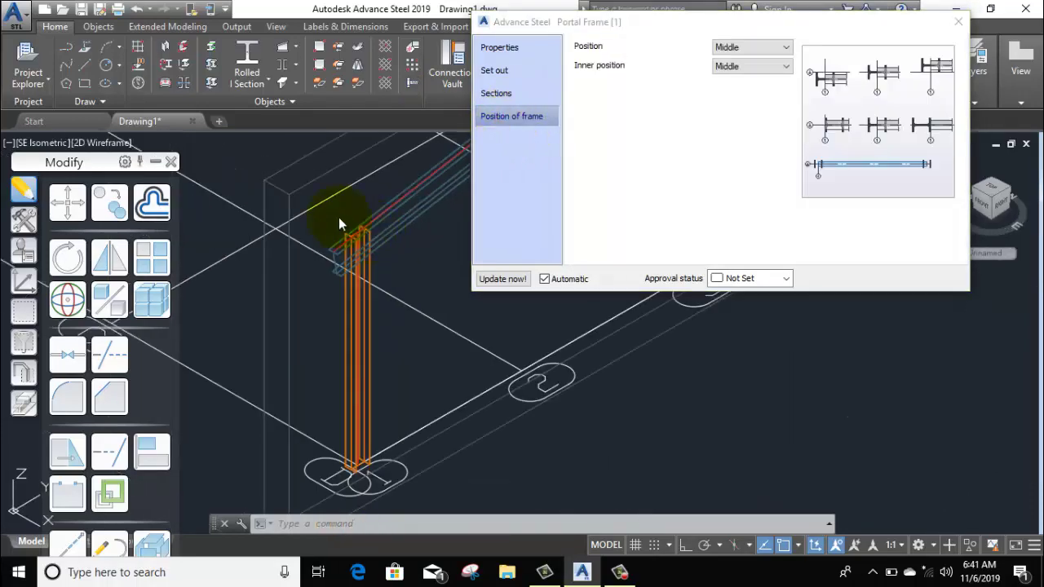
scroll(353, 467, "up", 4)
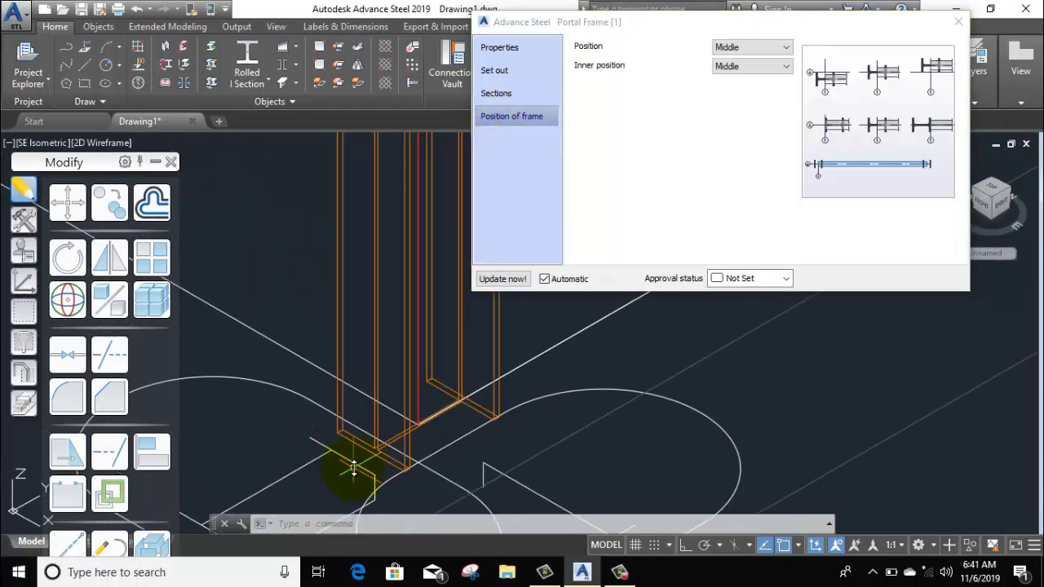
scroll(348, 447, "down", 6)
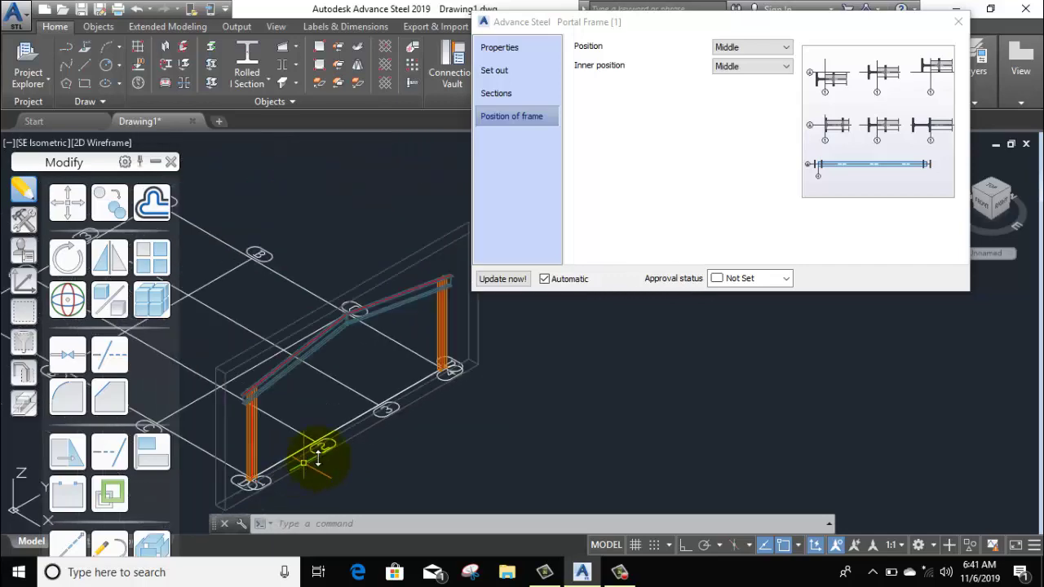
scroll(392, 373, "up", 5)
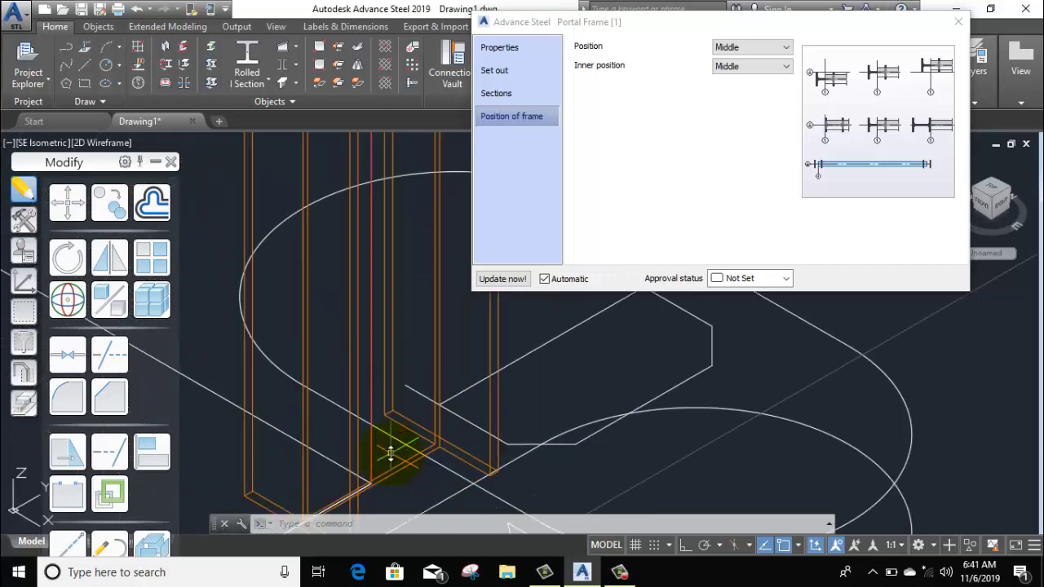
scroll(391, 453, "down", 6)
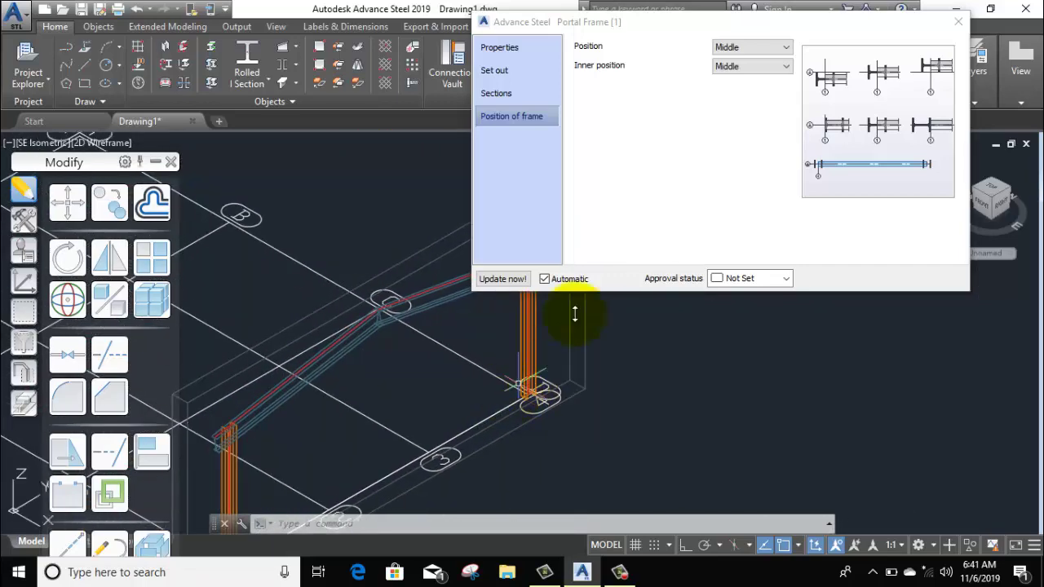
left_click(731, 67)
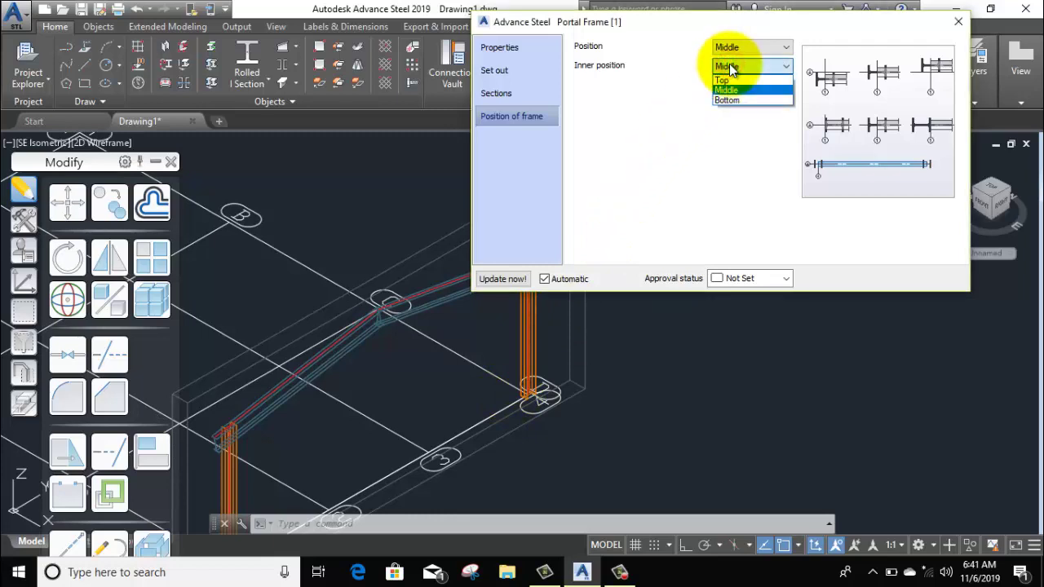
left_click(730, 67)
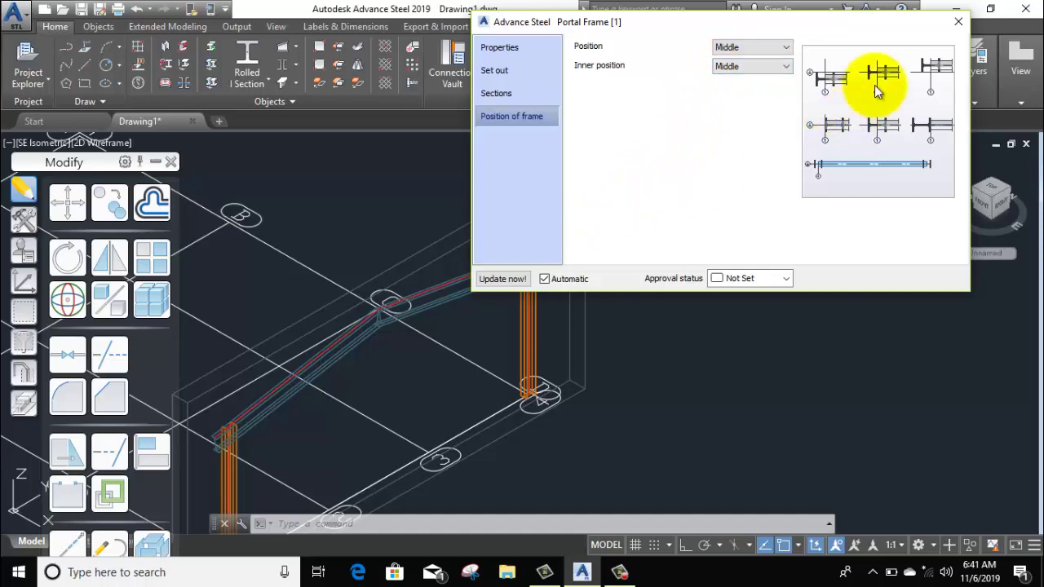
left_click(960, 27)
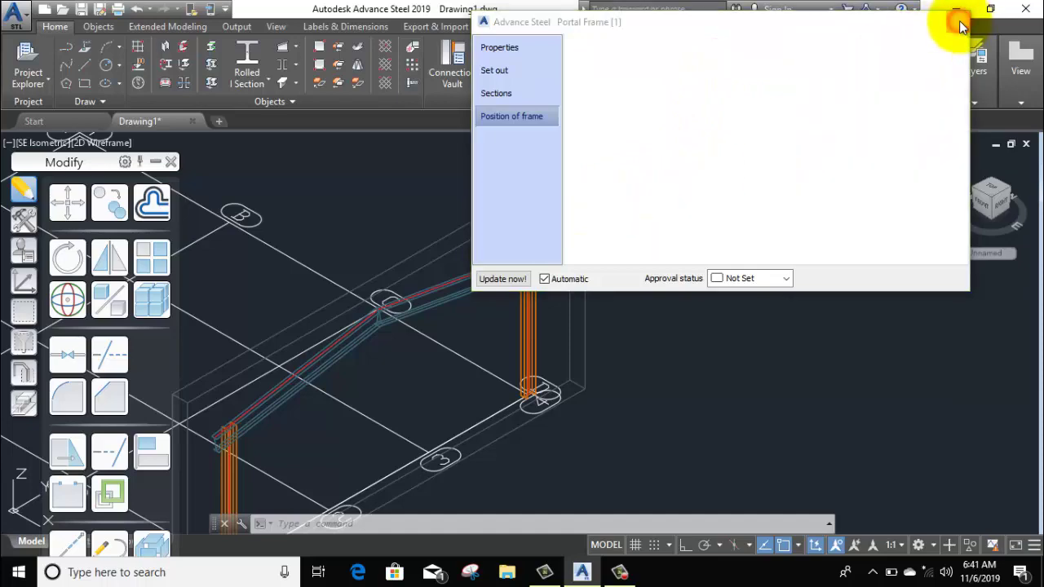
Step: Open the Connection Vault and bring up the beam end to end connections for the rafter ridge joint
middle_click_drag(499, 274, 657, 221)
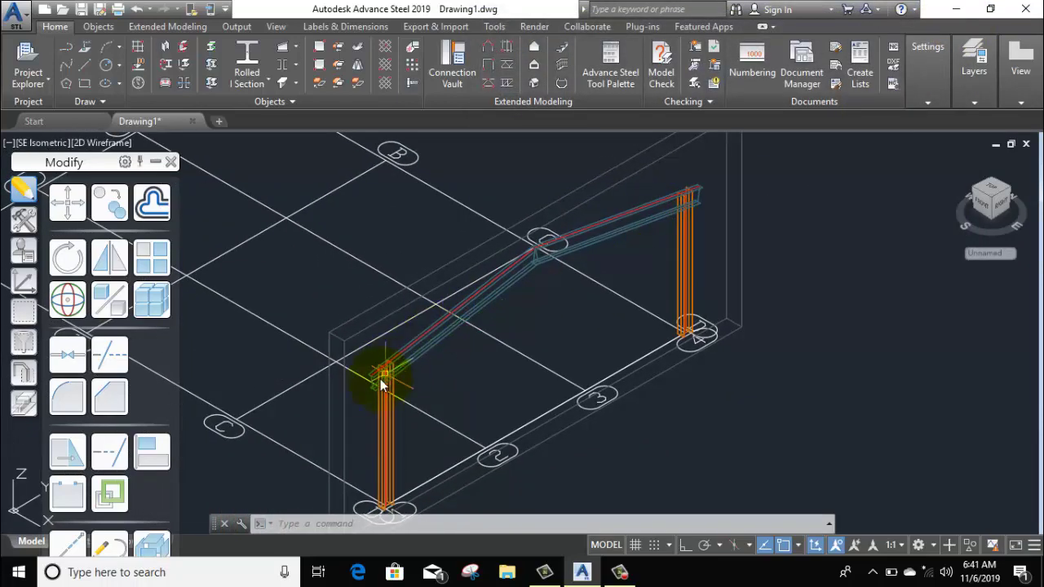
scroll(384, 367, "up", 5)
scroll(432, 380, "down", 5)
scroll(571, 257, "up", 5)
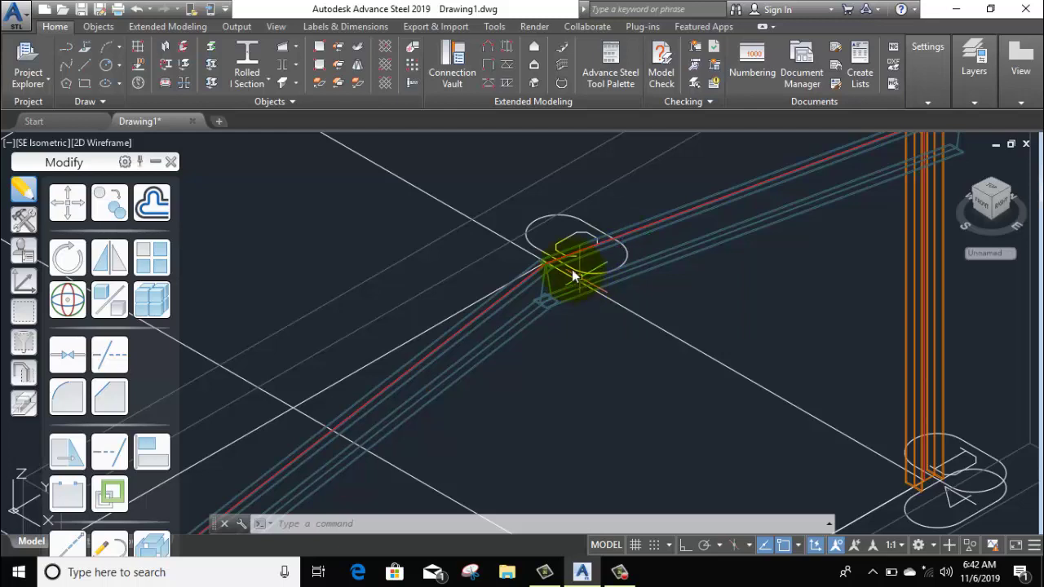
left_click(446, 61)
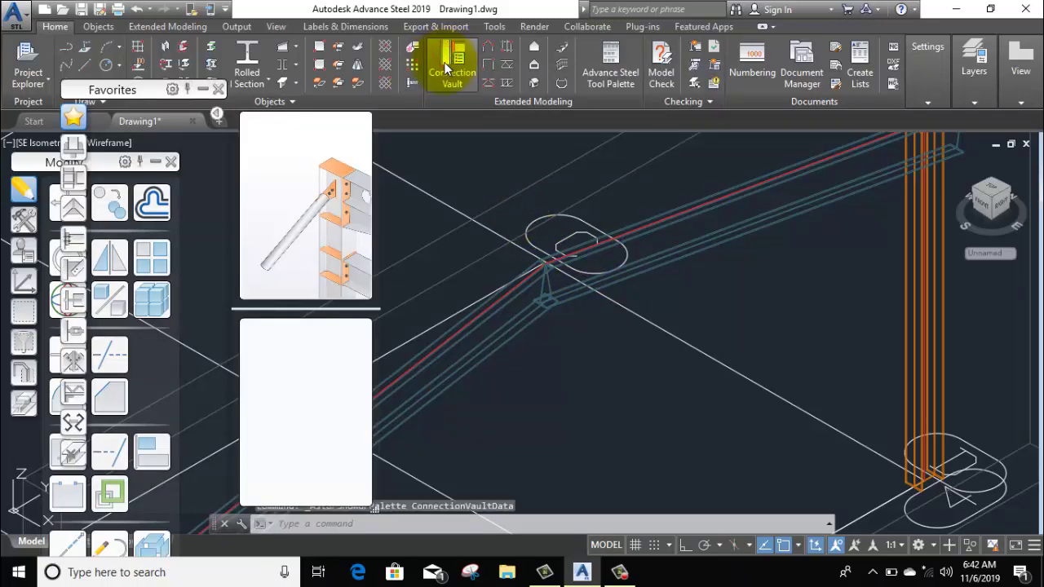
scroll(611, 257, "down", 5)
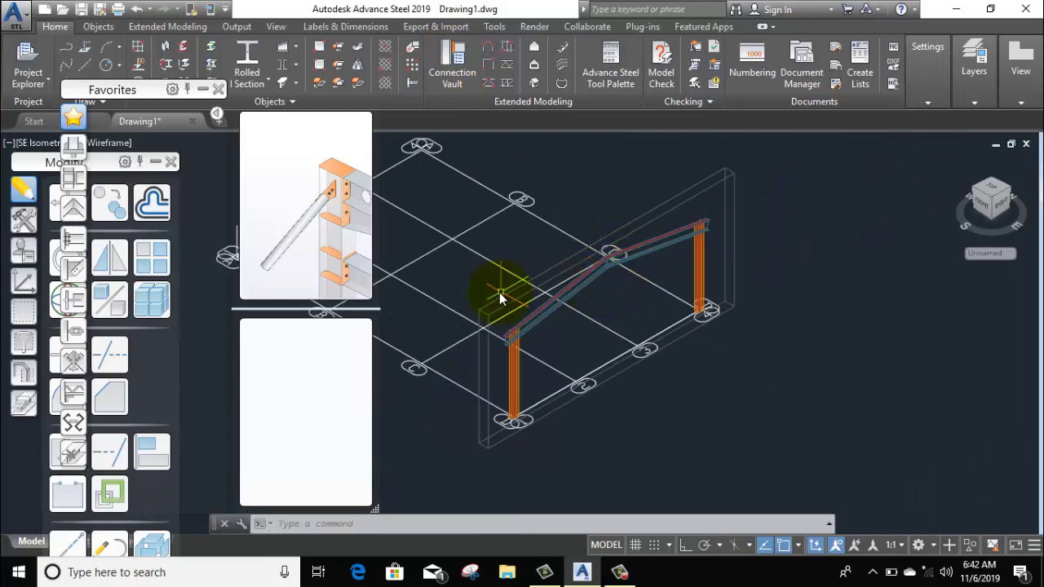
left_click(75, 148)
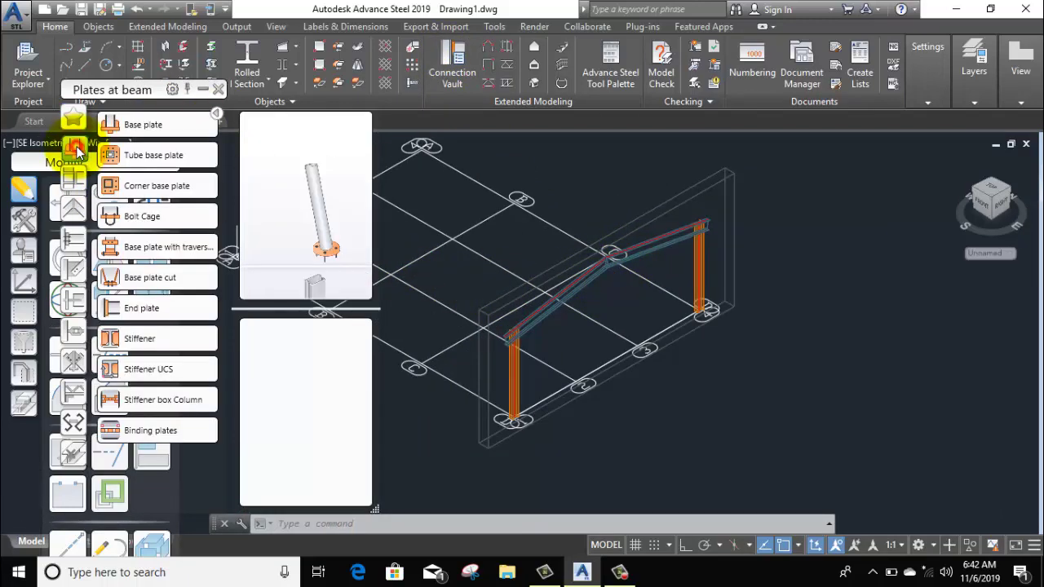
mouse_move(126, 135)
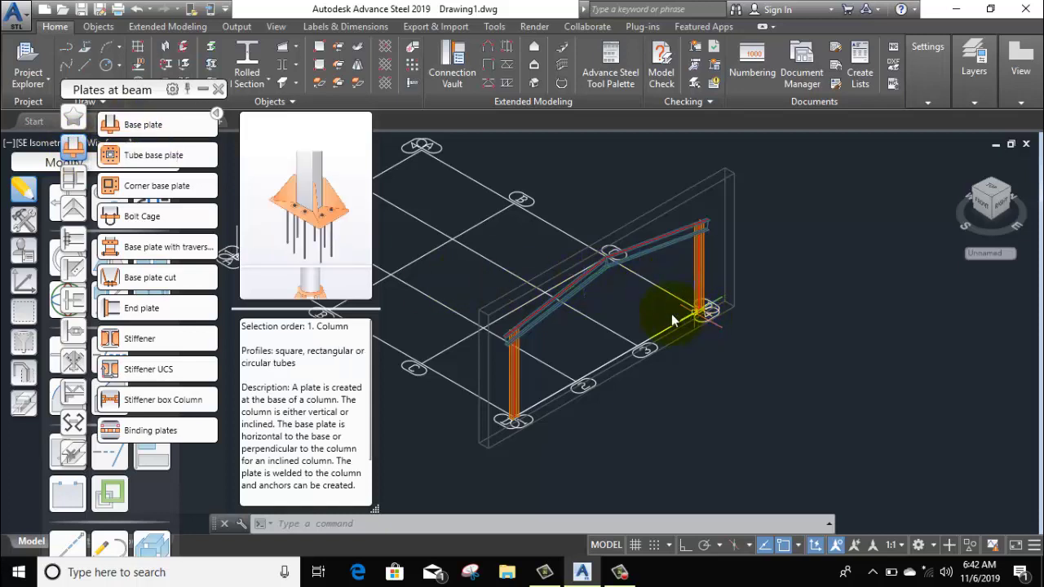
mouse_move(24, 187)
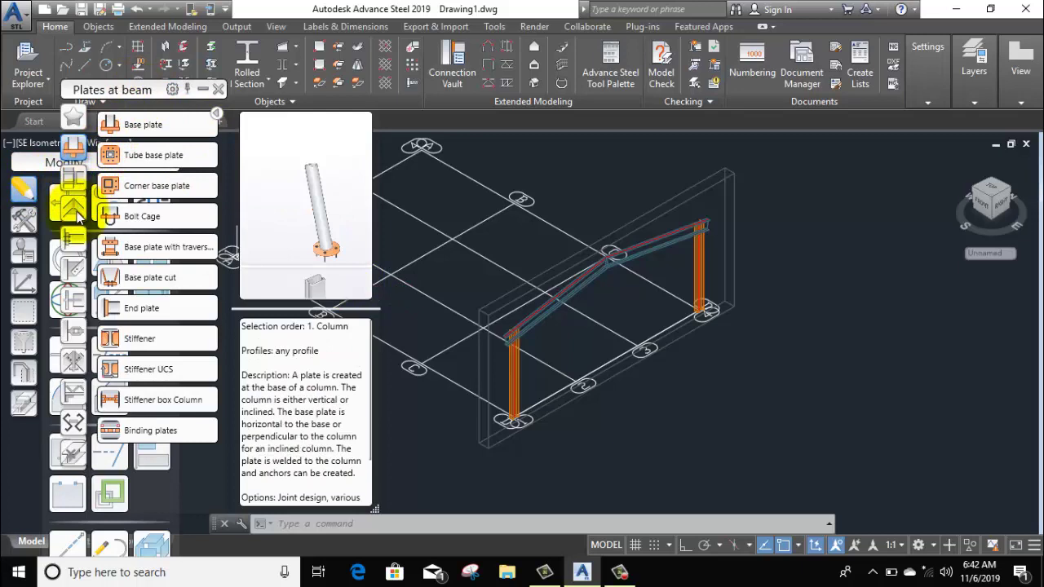
left_click(72, 209)
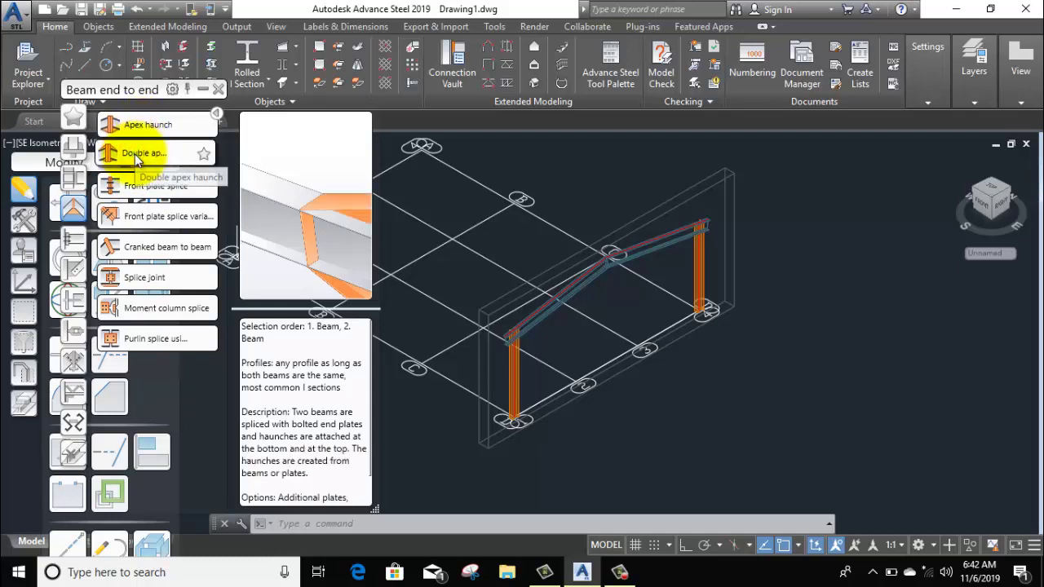
Step: Create a double apex haunch connection at the ridge, with one rafter as main beam and the other as secondary beam
left_click(151, 154)
scroll(603, 269, "up", 4)
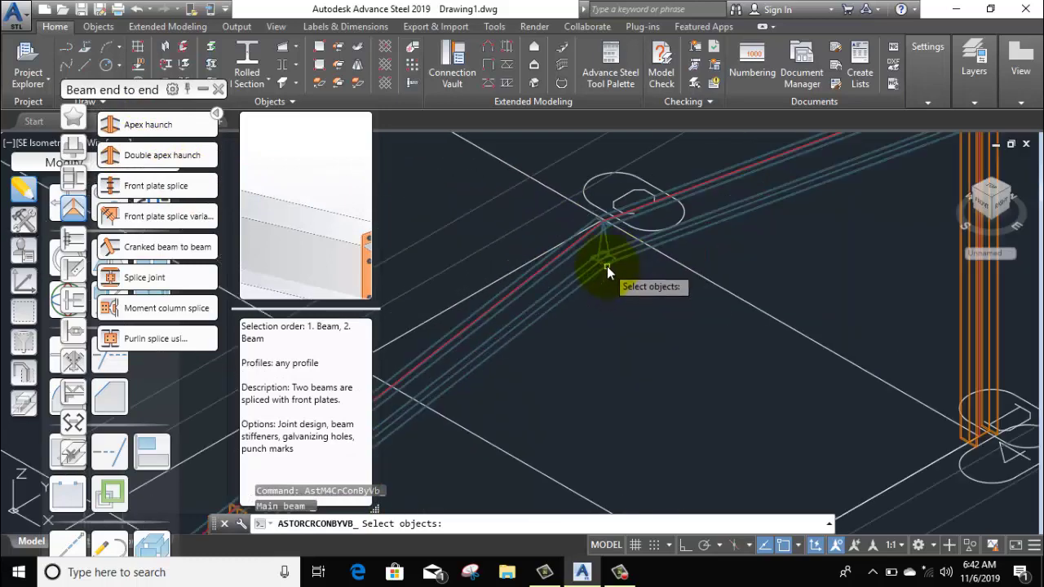
left_click(637, 252)
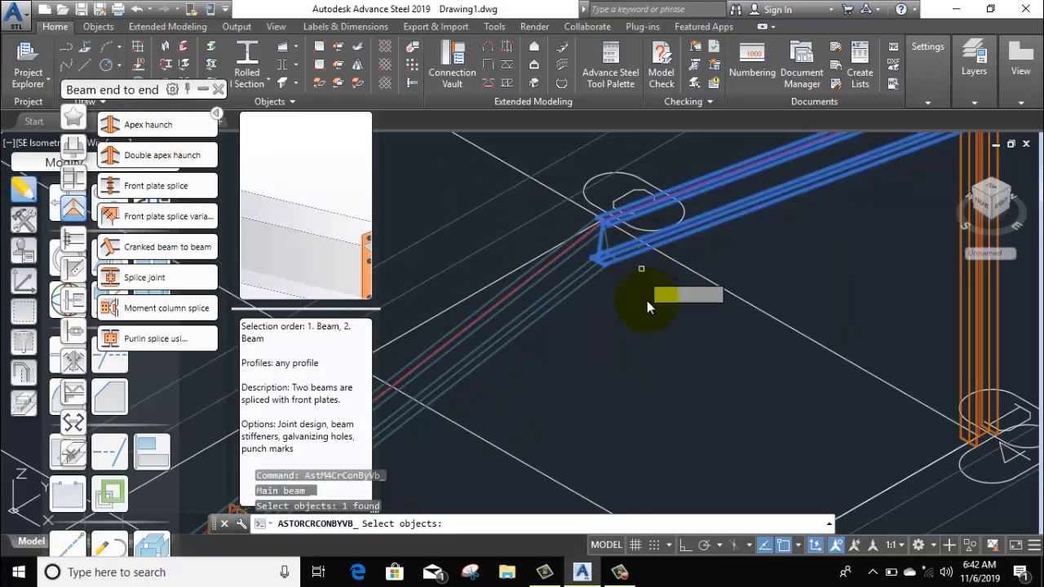
key("Return")
left_click(611, 290)
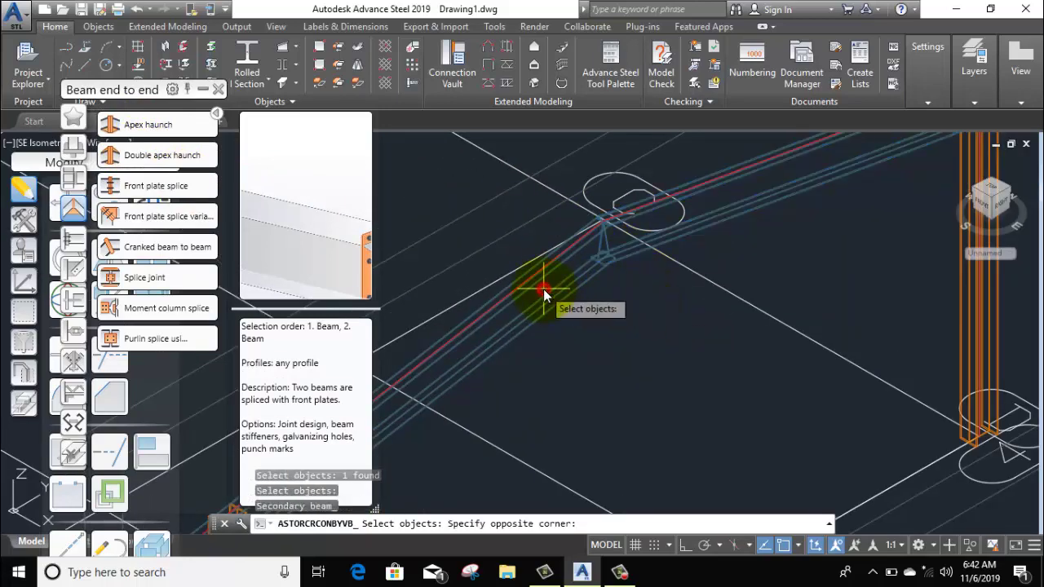
left_click(529, 284)
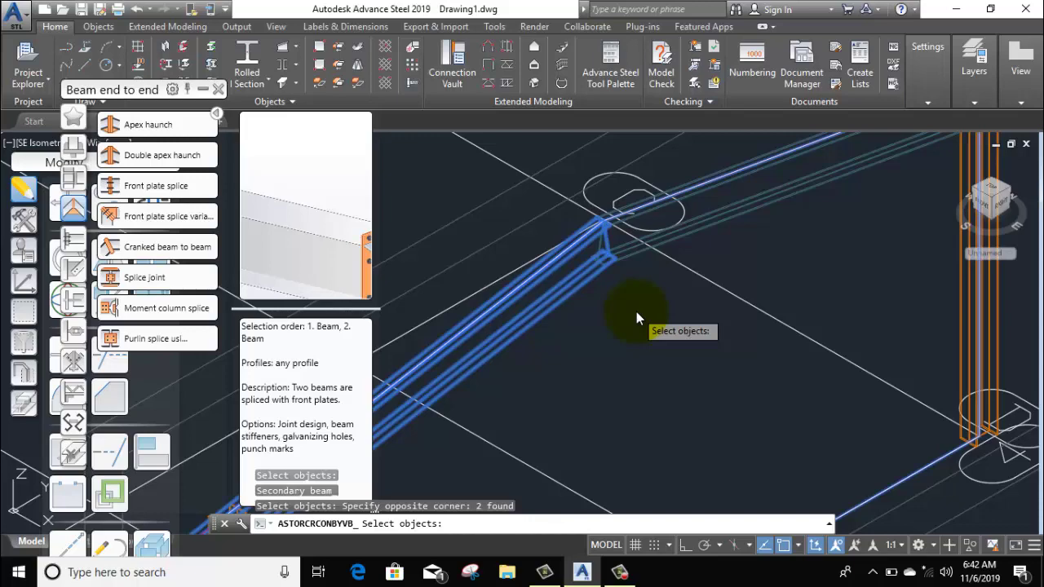
key("Return")
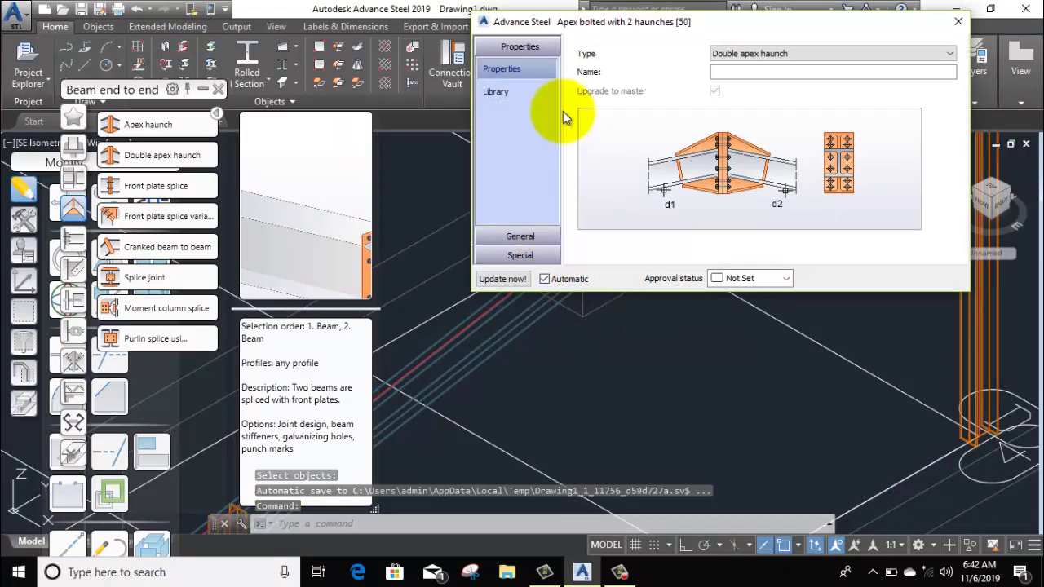
Step: Review the double apex haunch's type and its end plate settings, including the construction gap and end plate length type options
left_click_drag(617, 23, 289, 24)
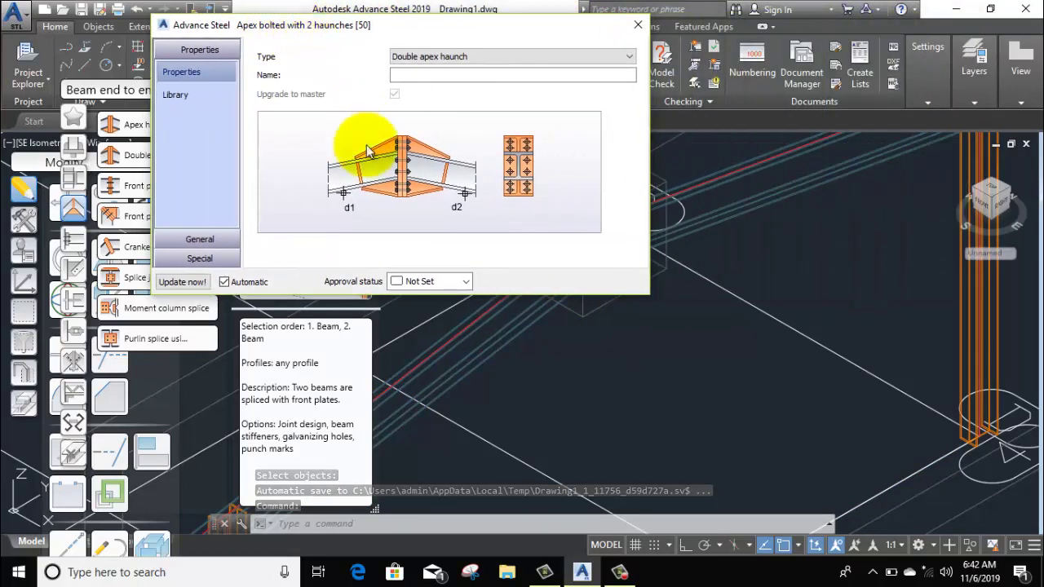
left_click(452, 56)
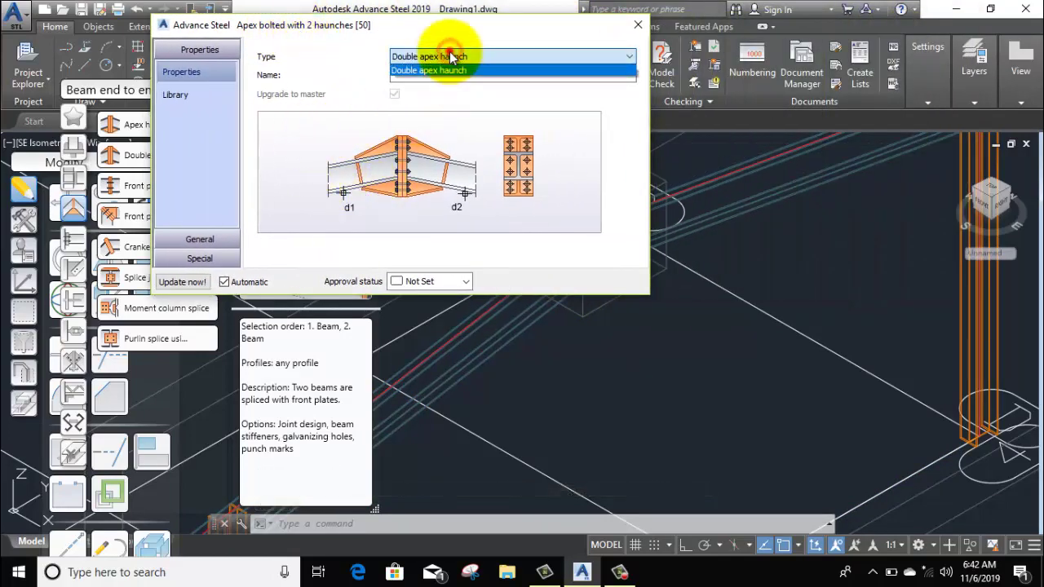
left_click(431, 69)
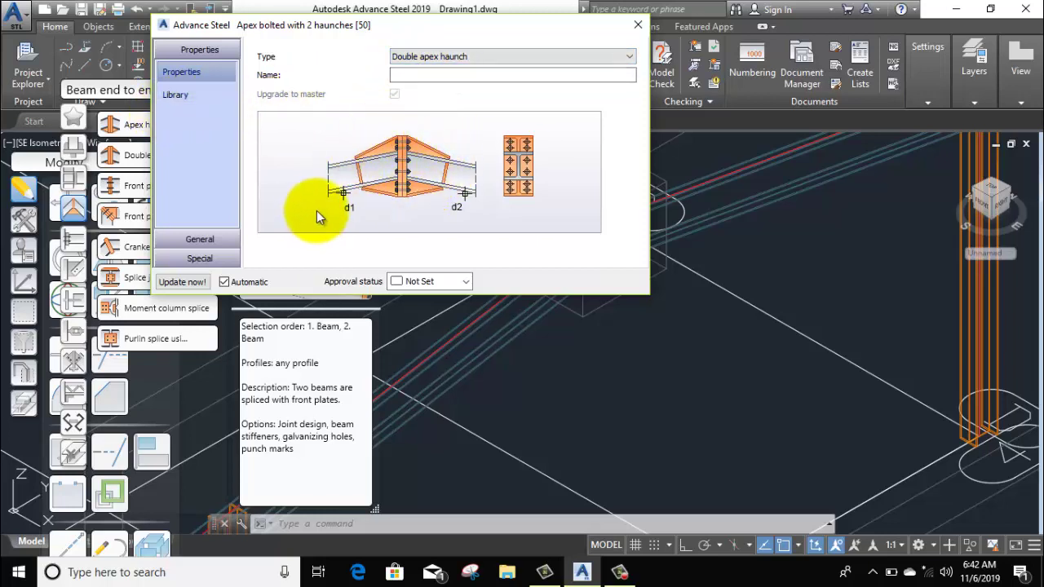
left_click(204, 239)
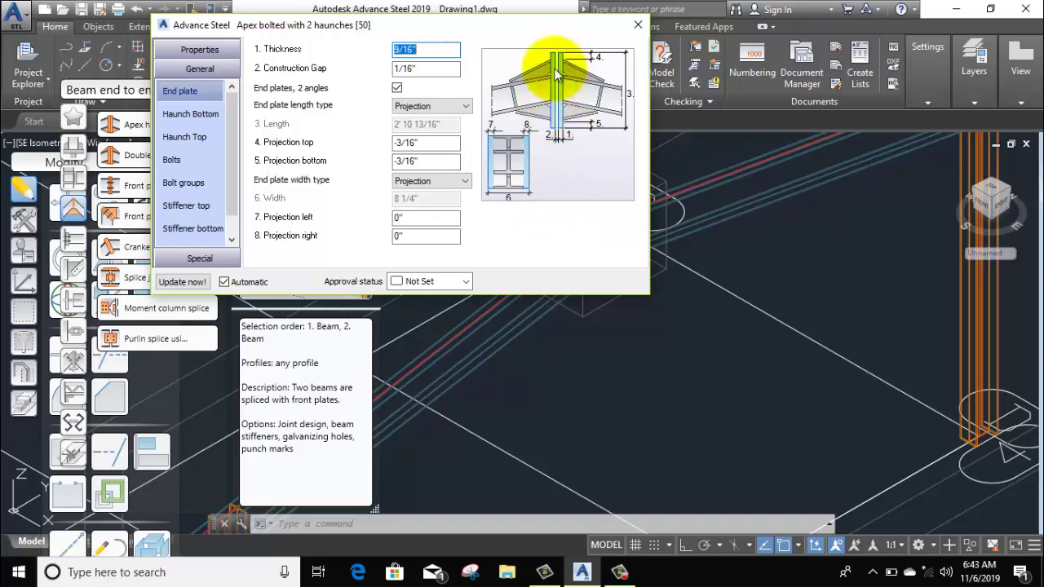
left_click(428, 69)
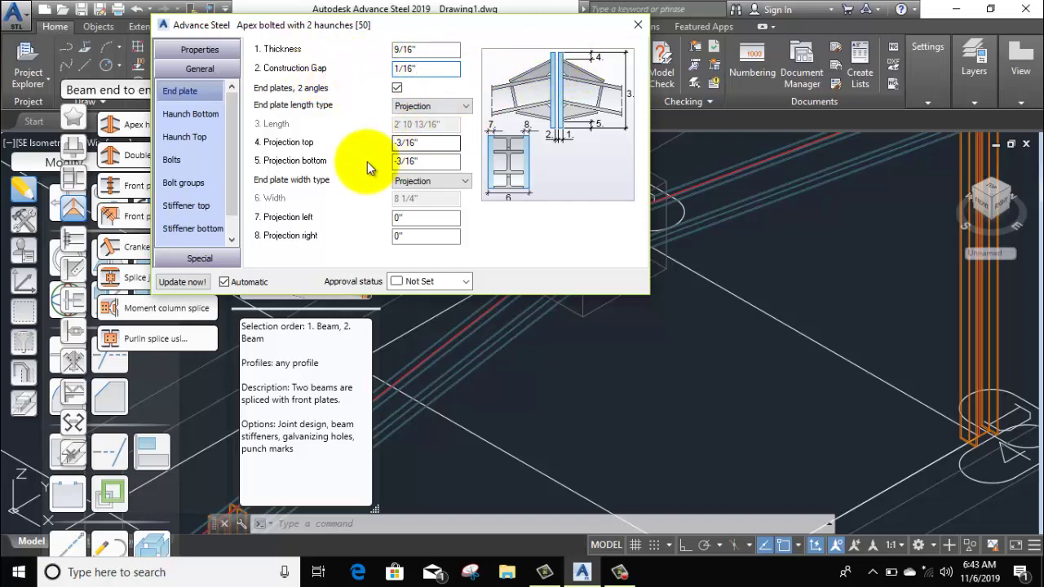
left_click(439, 105)
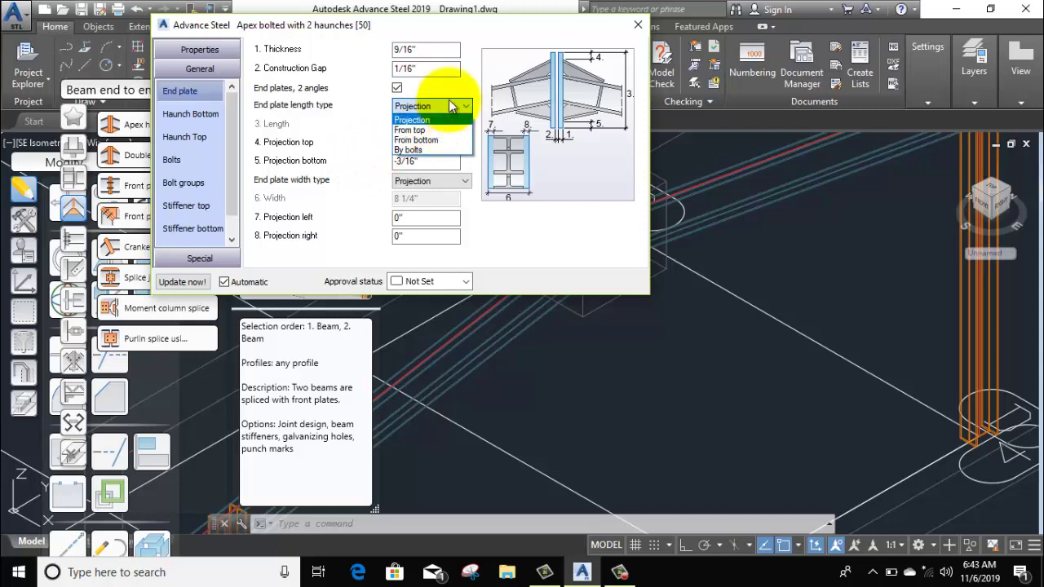
left_click(449, 100)
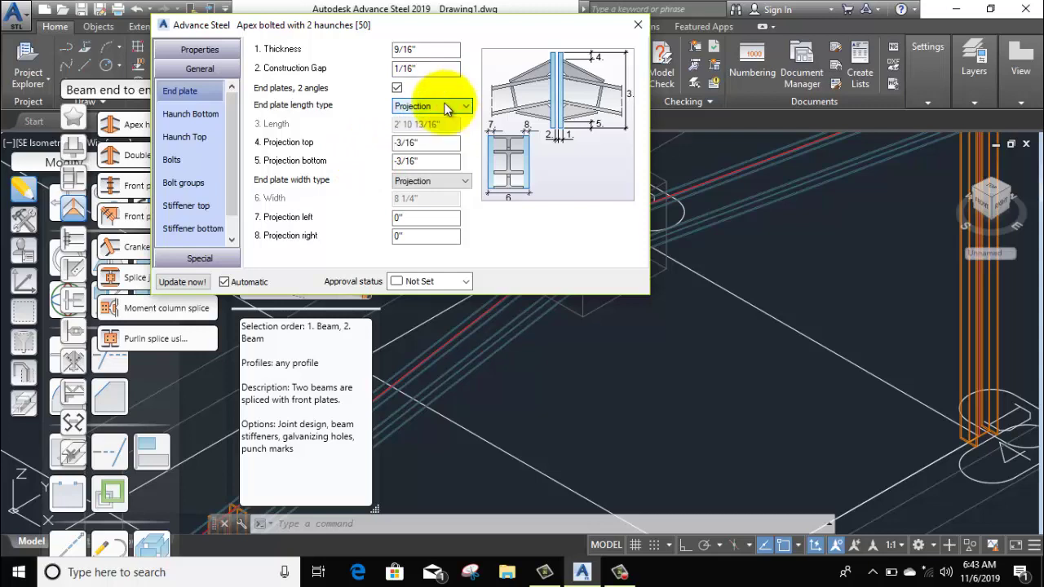
Step: Set the end plate's Projection top and Projection bottom both to 0"
double_click(417, 142)
left_click(455, 142)
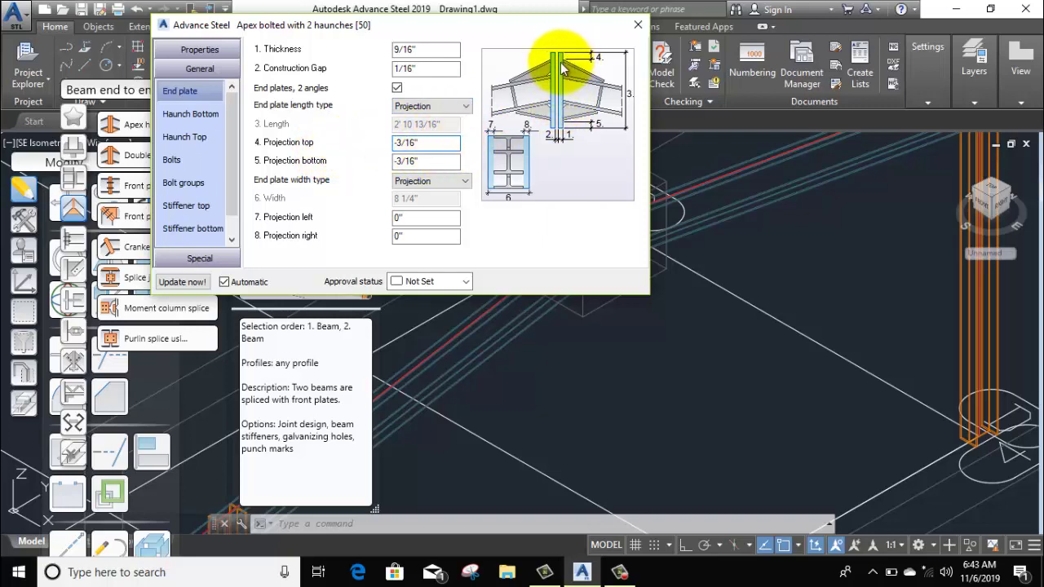
double_click(431, 142)
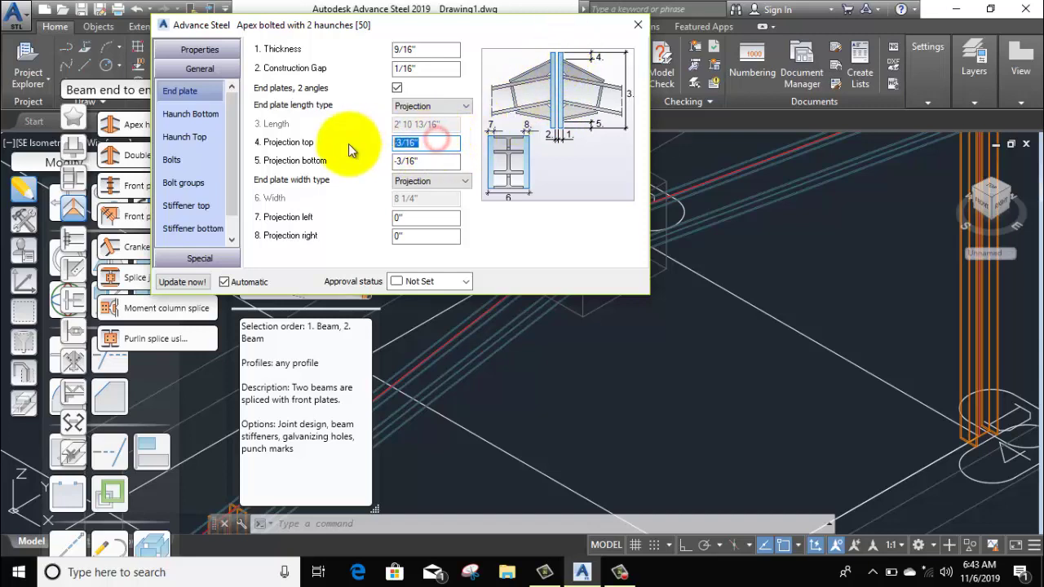
type("0")
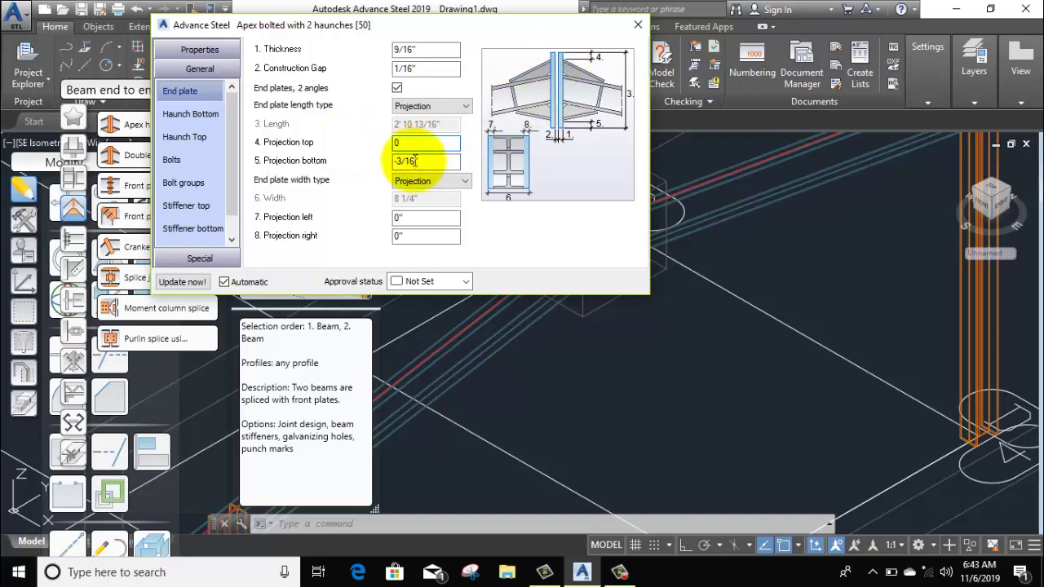
key("Tab")
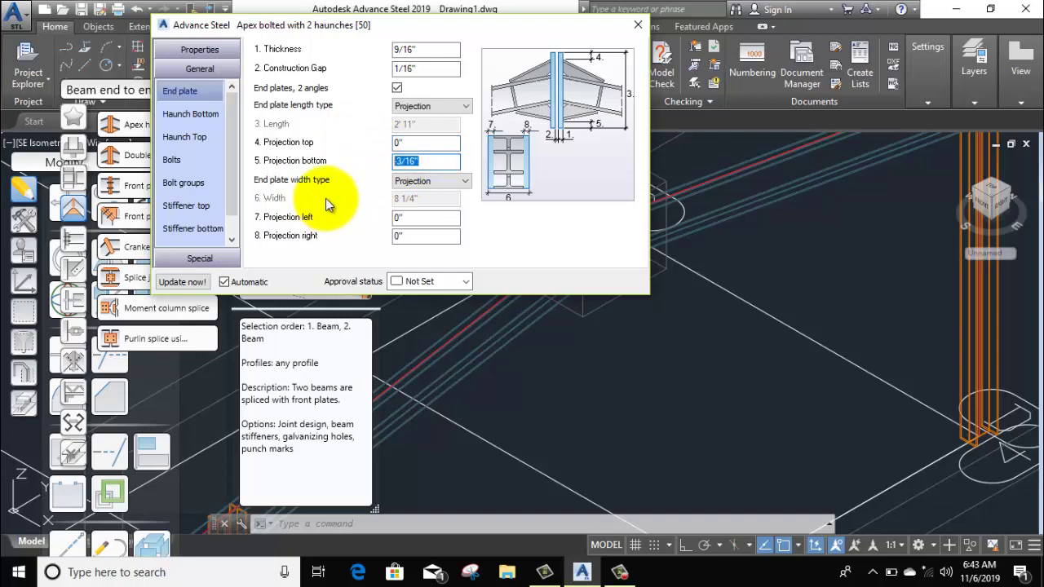
type("0")
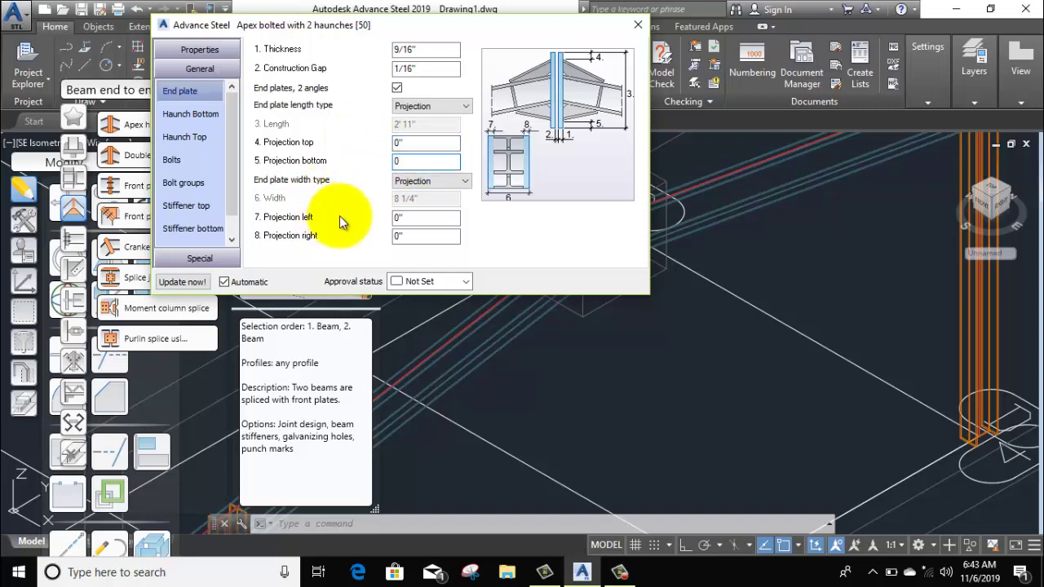
left_click(425, 223)
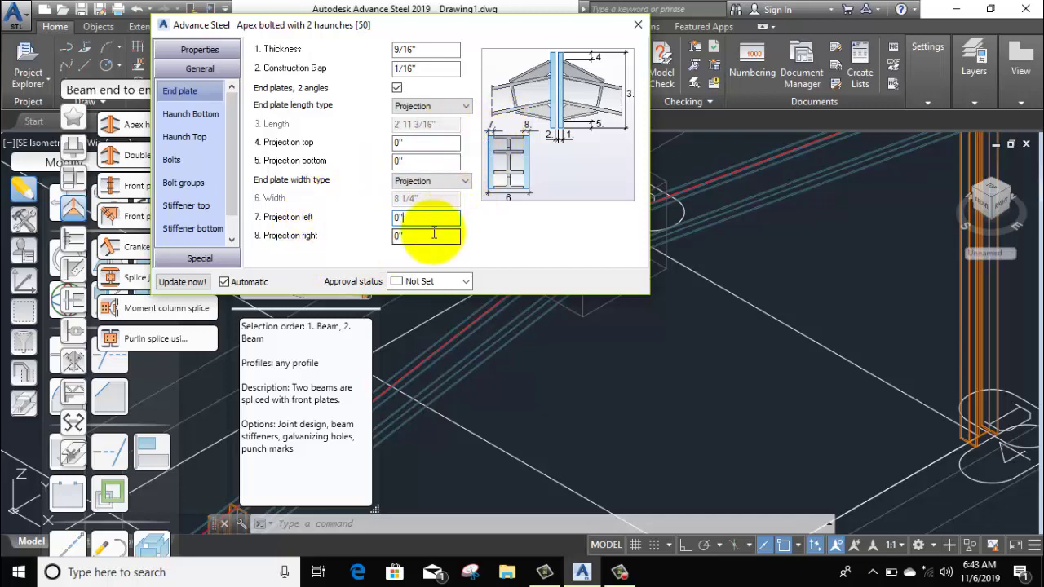
Step: Review the bottom haunch's flange plate width and thickness and the top haunch's dimensions in the double apex haunch settings
left_click(192, 114)
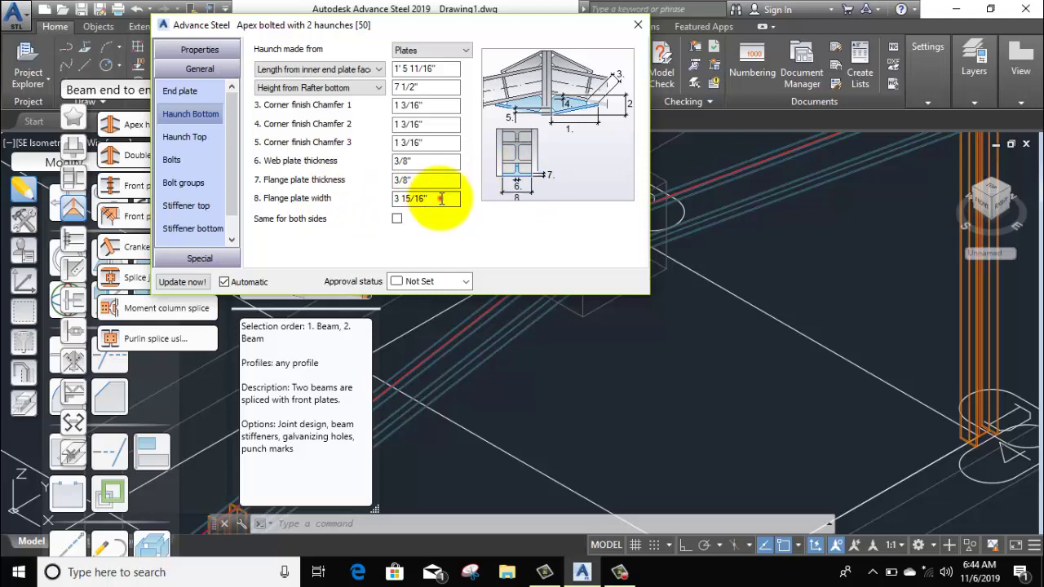
left_click_drag(441, 198, 385, 203)
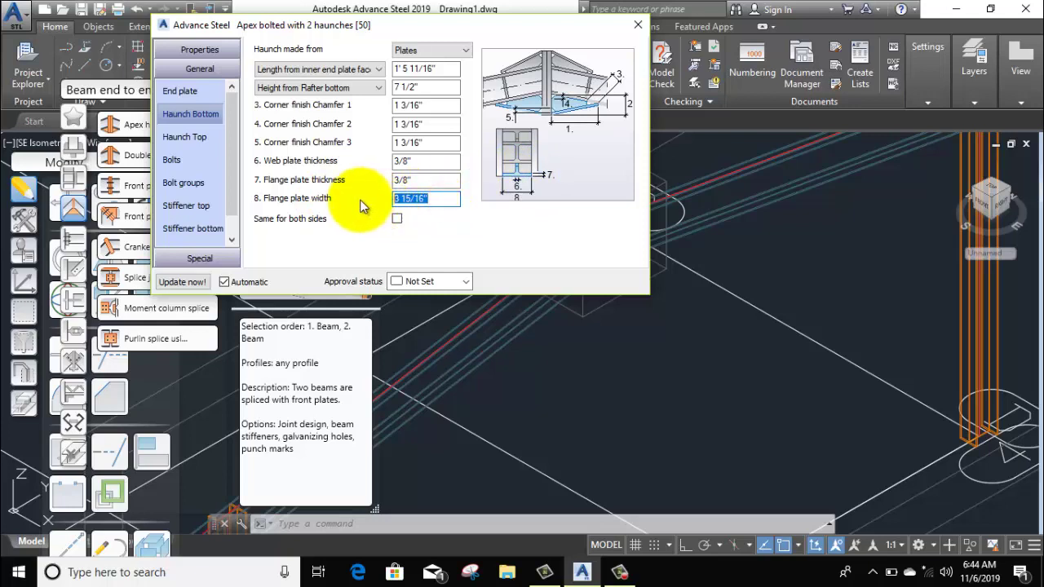
left_click_drag(440, 180, 400, 180)
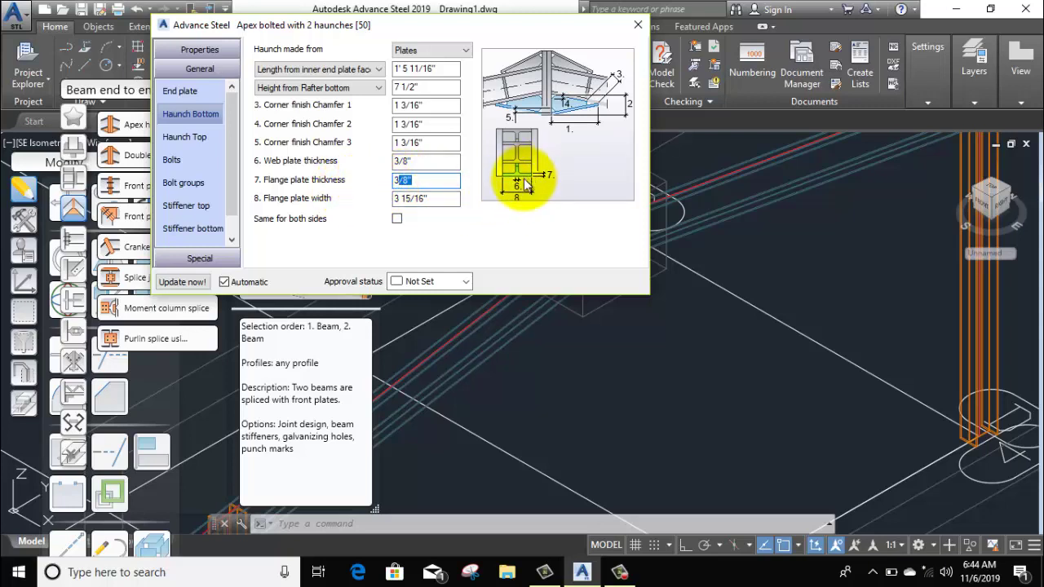
left_click(196, 137)
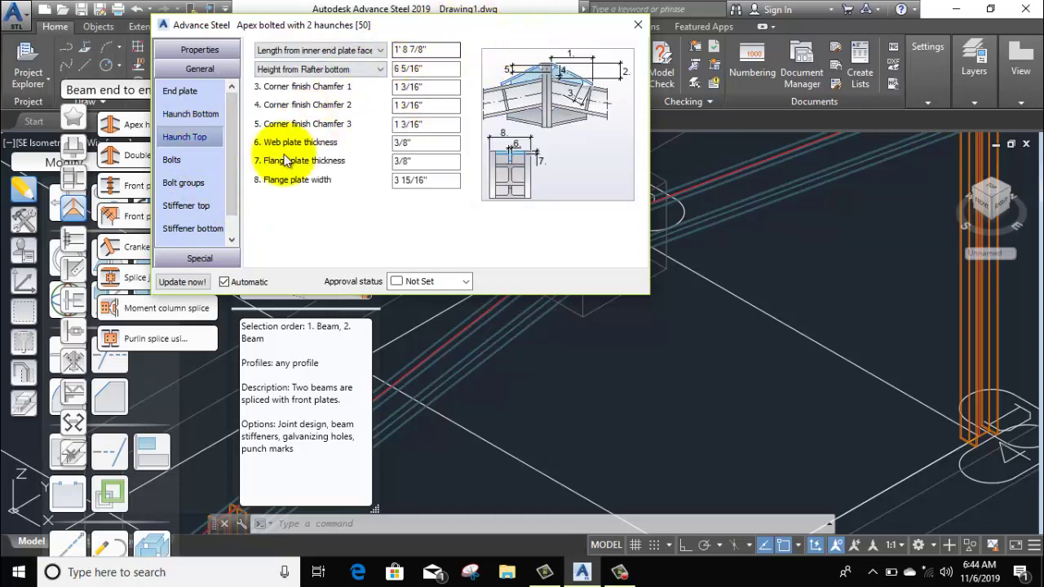
Step: Enable Reinforcing plates Group 1 and Group 2 on the double apex haunch and close its settings
left_click(197, 256)
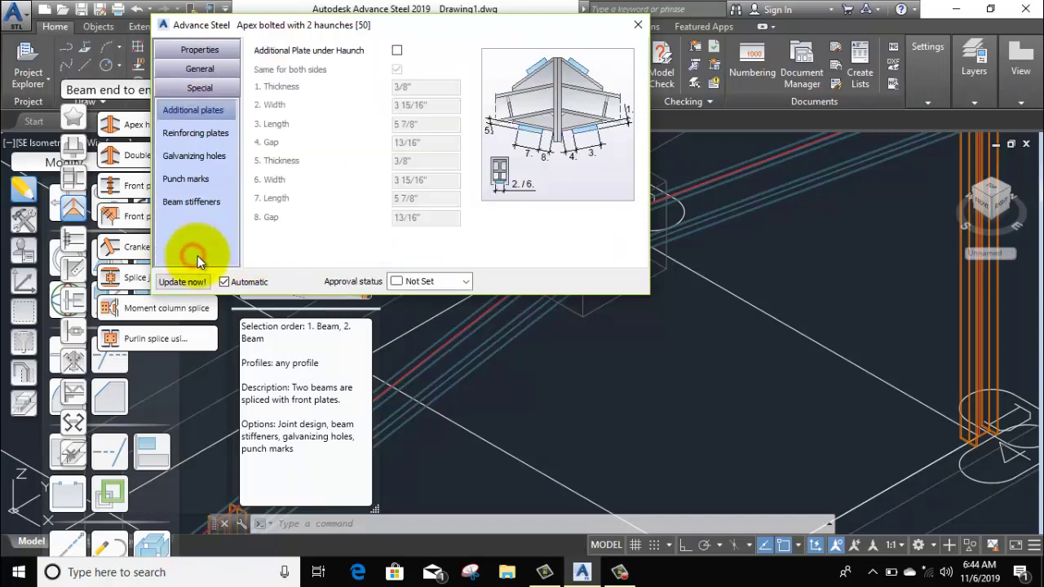
left_click(202, 132)
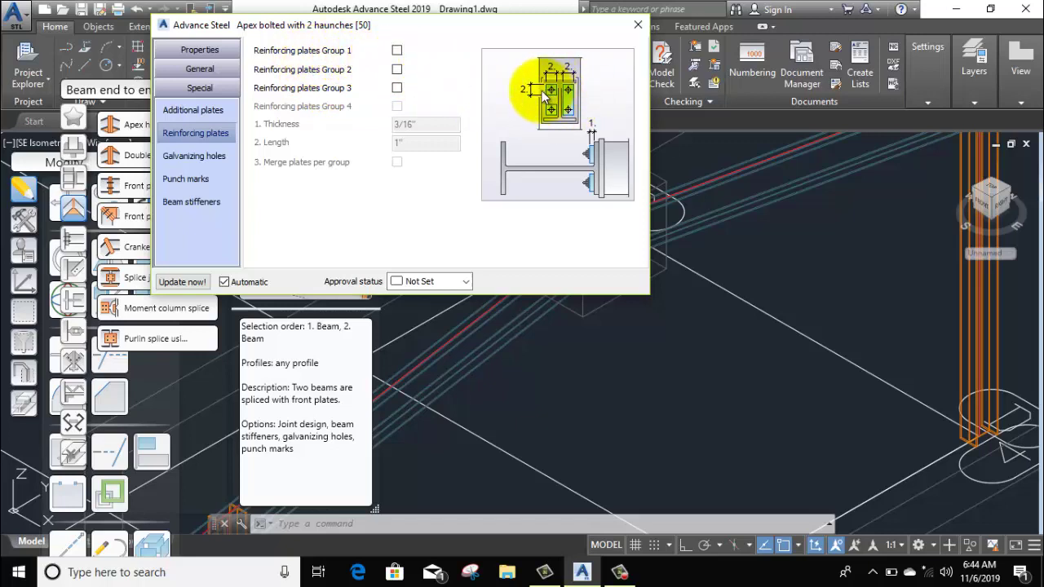
left_click(397, 51)
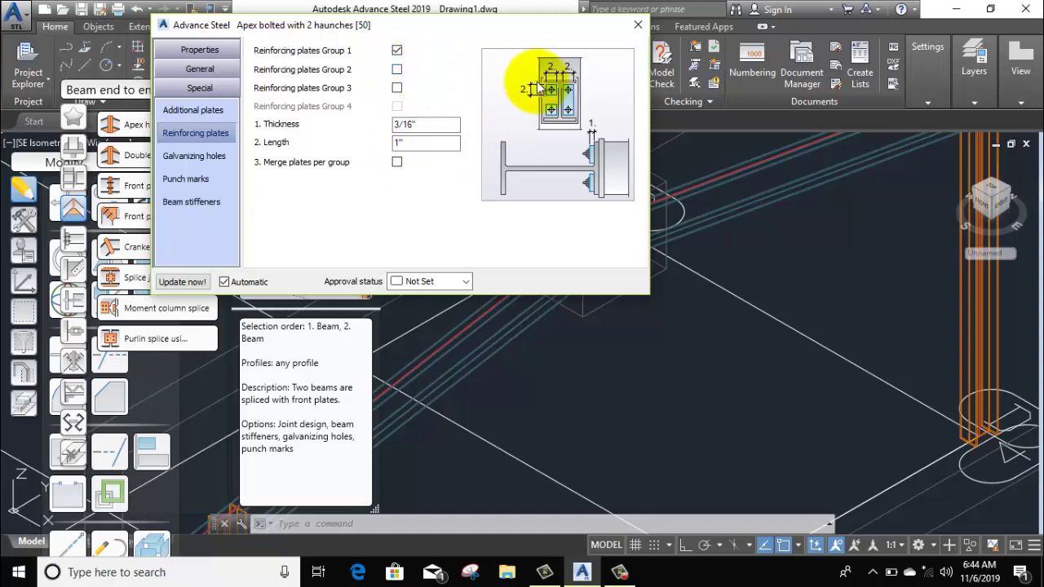
left_click(397, 71)
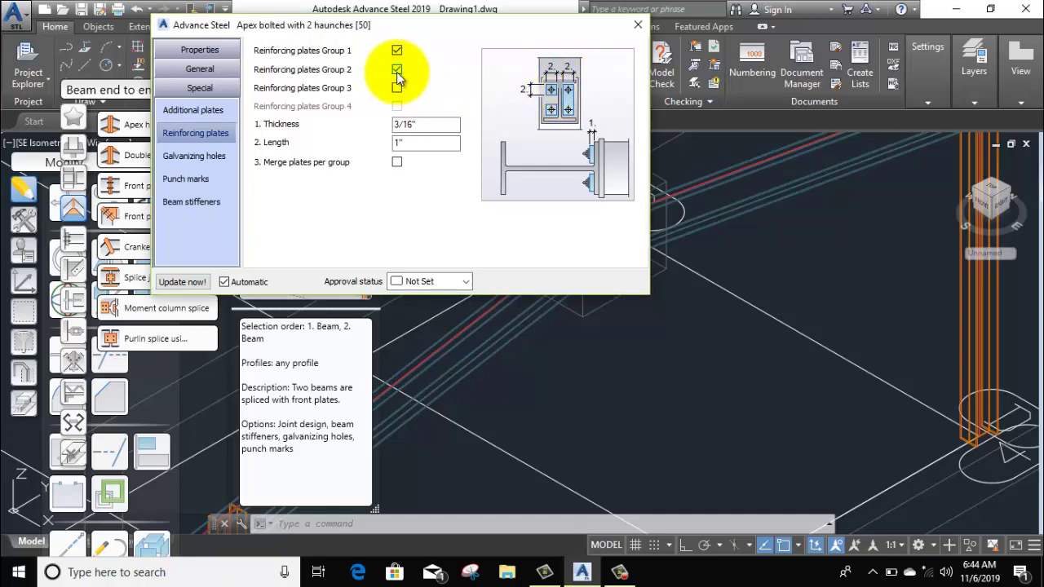
left_click(637, 30)
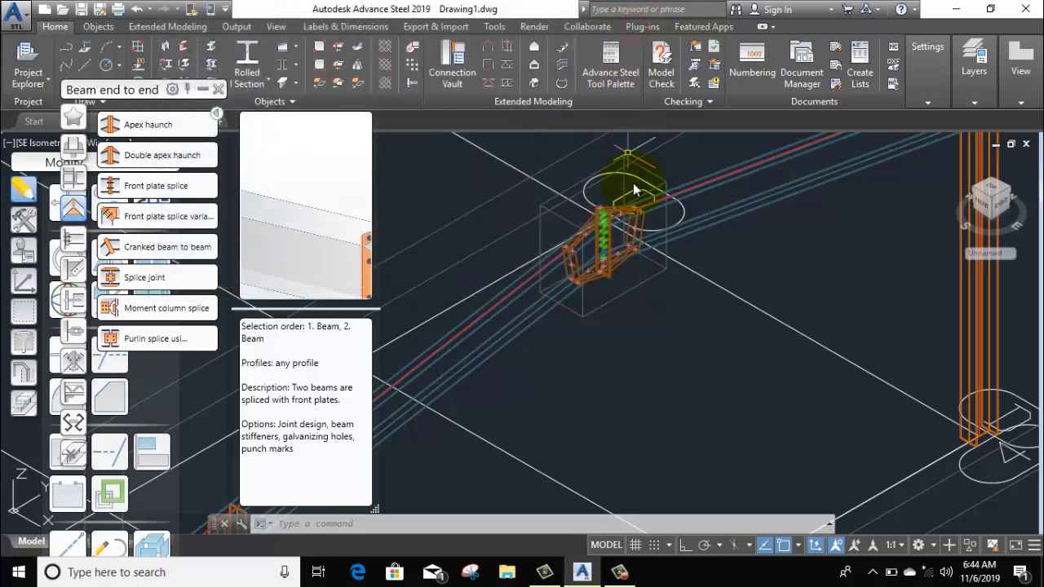
Step: Create a knee of frame with plate haunch and end plate between the column at gridline 4 and its rafter
scroll(609, 228, "up", 3)
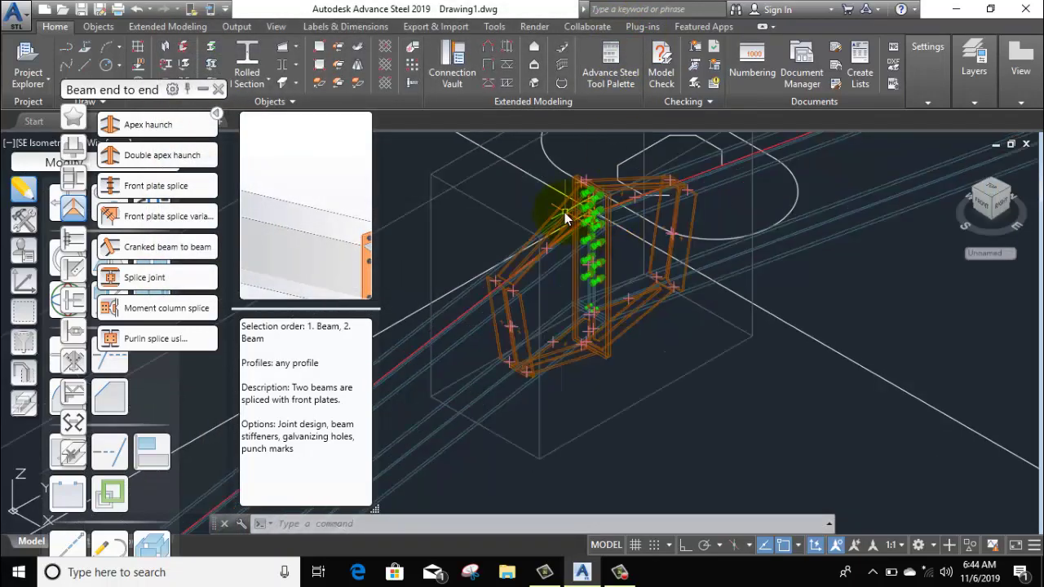
scroll(526, 335, "up", 4)
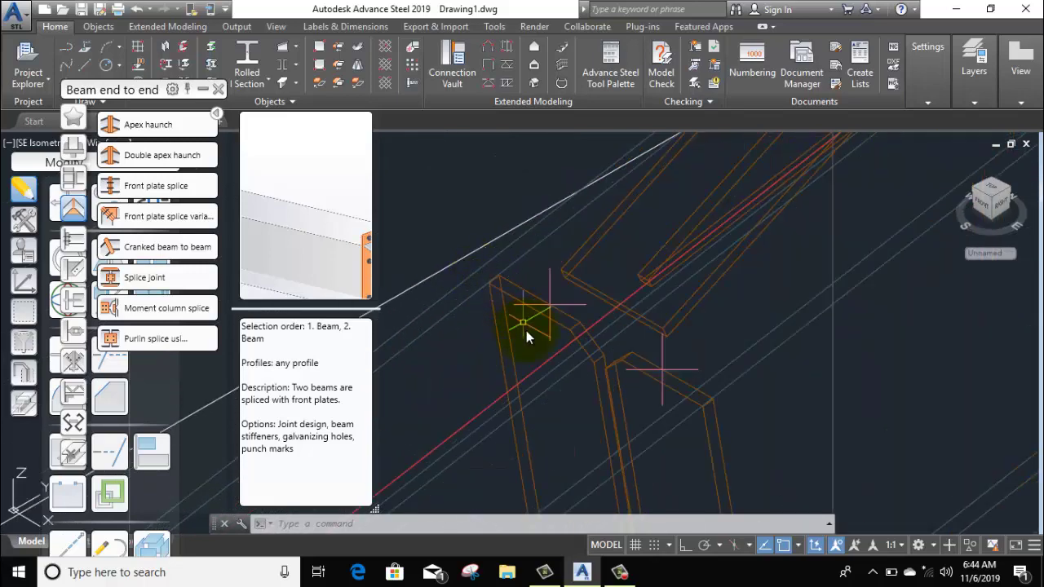
scroll(544, 311, "down", 6)
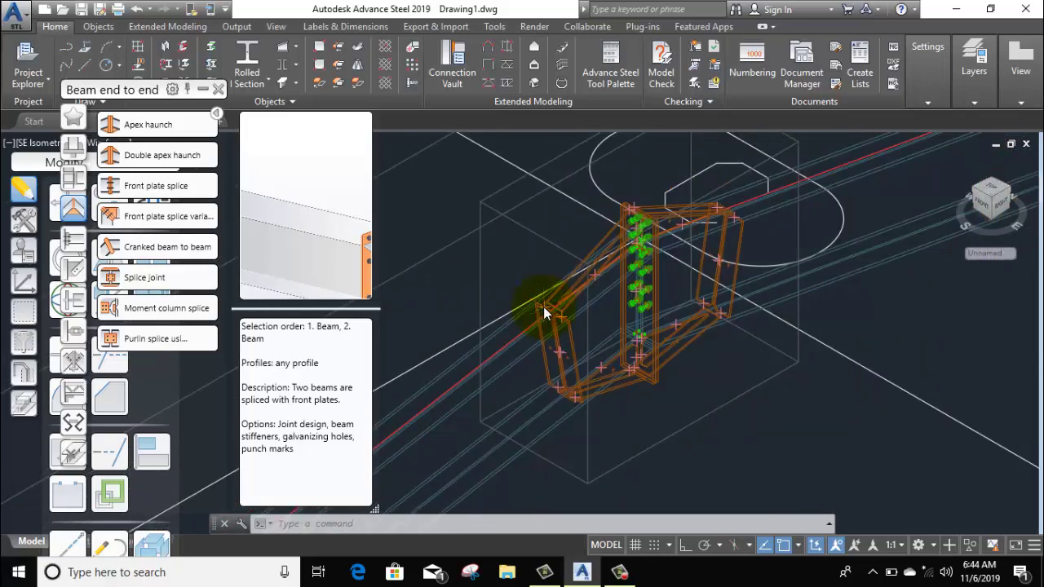
middle_click_drag(625, 304, 685, 233, "shift")
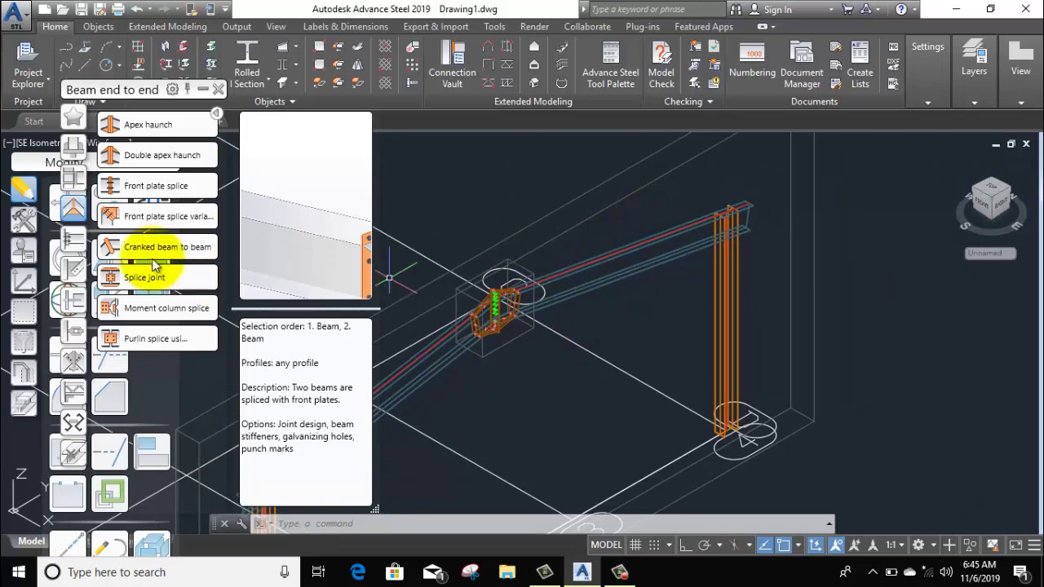
mouse_move(72, 169)
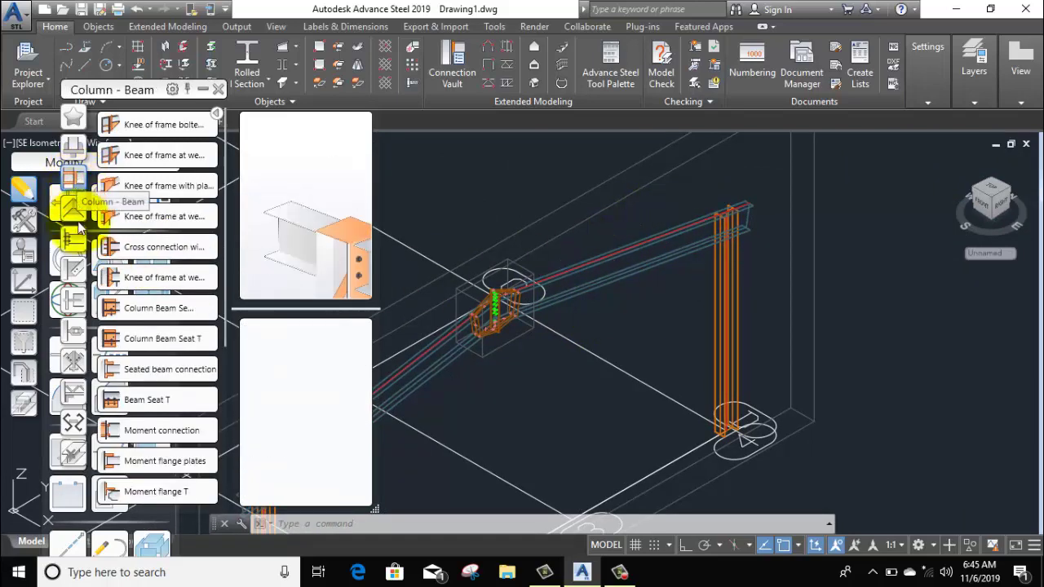
left_click(147, 186)
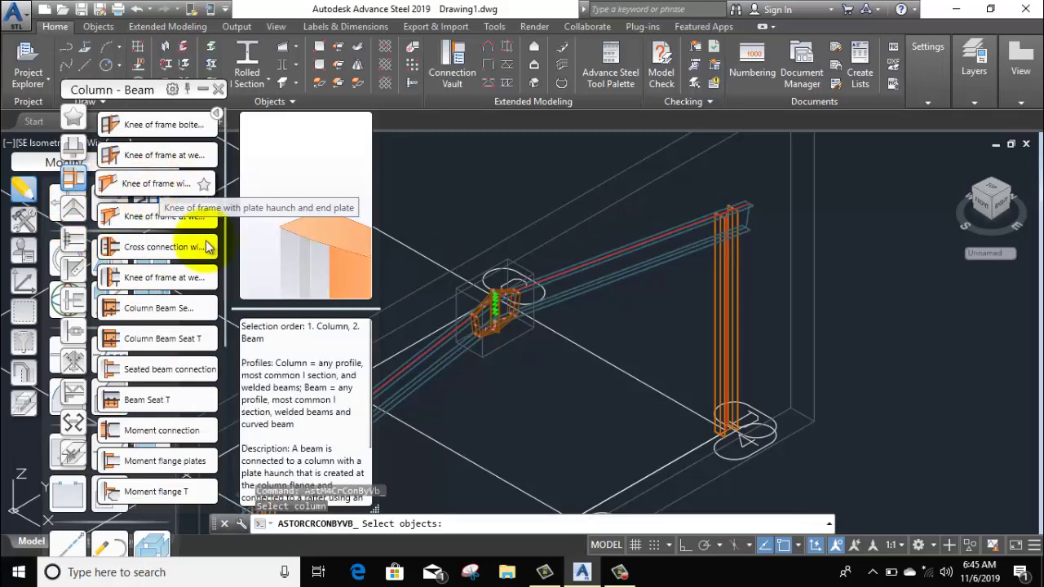
left_click(725, 280)
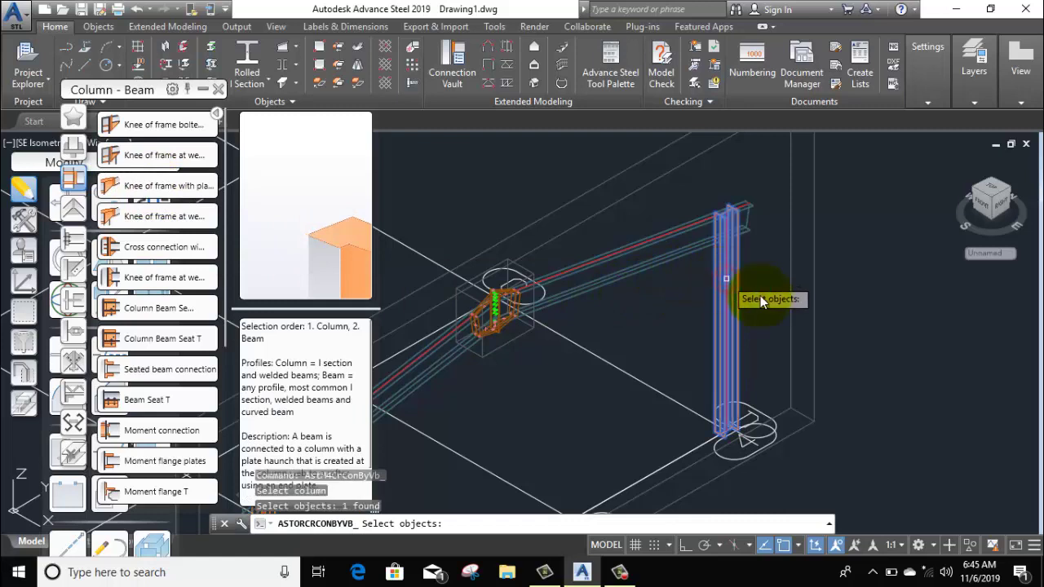
left_click(667, 236)
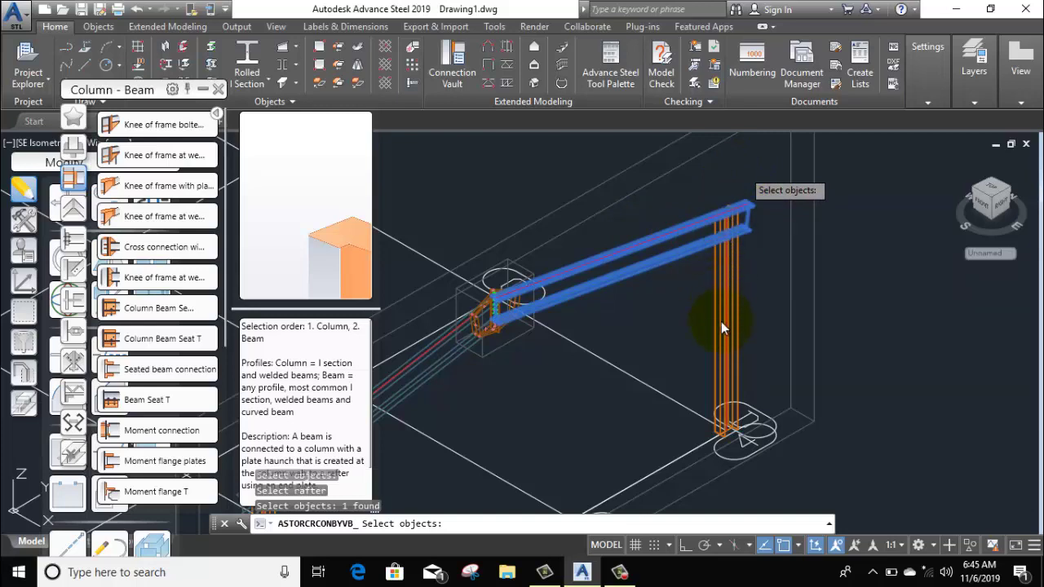
key("Return")
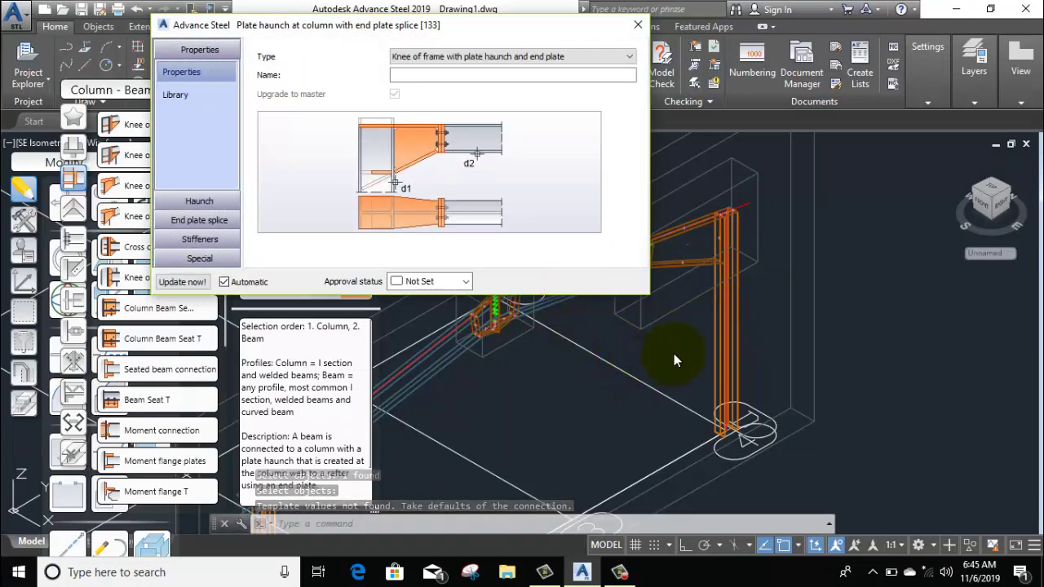
scroll(703, 325, "down", 3)
scroll(670, 316, "up", 2)
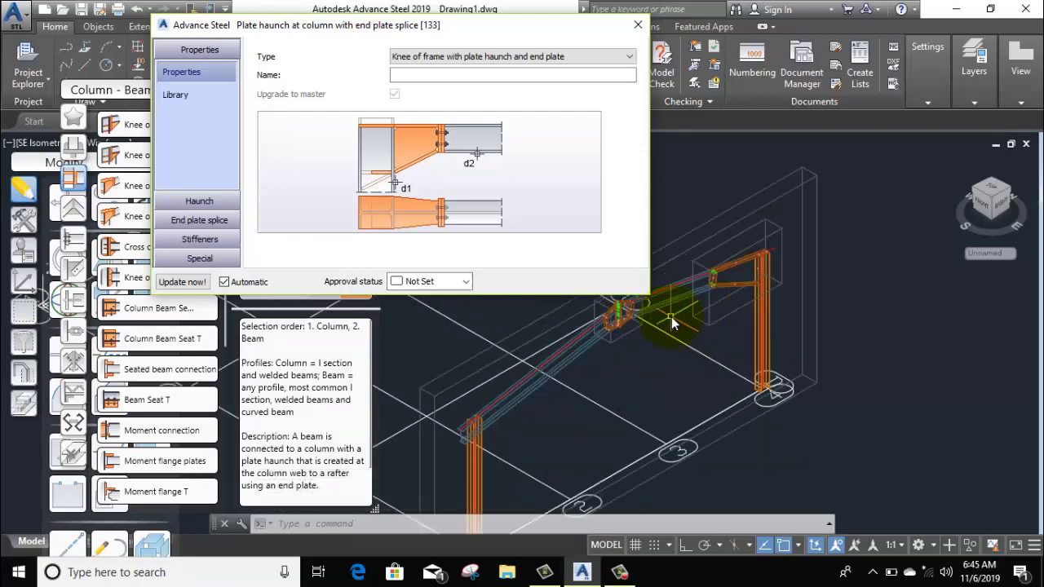
Step: Review the general haunch settings of the knee connection, including haunch length, haunch height and web thickness, and close them
left_click(203, 203)
left_click(437, 68)
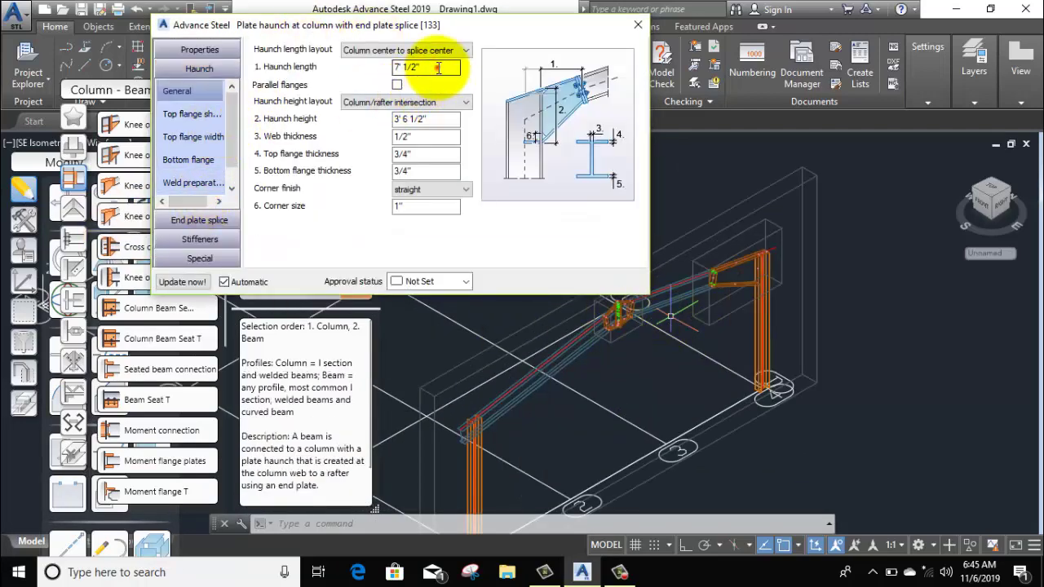
left_click(424, 118)
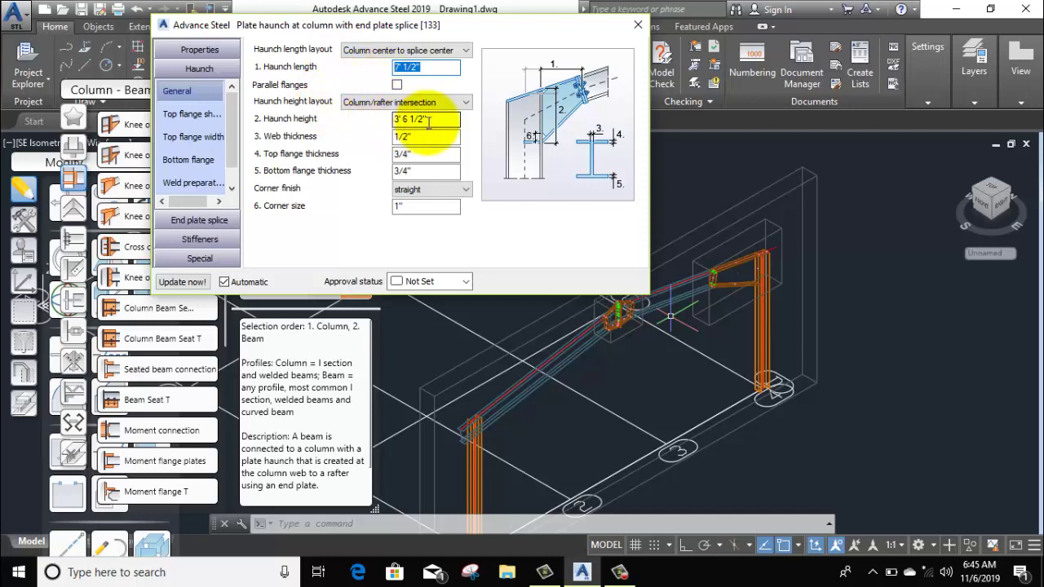
left_click(421, 140)
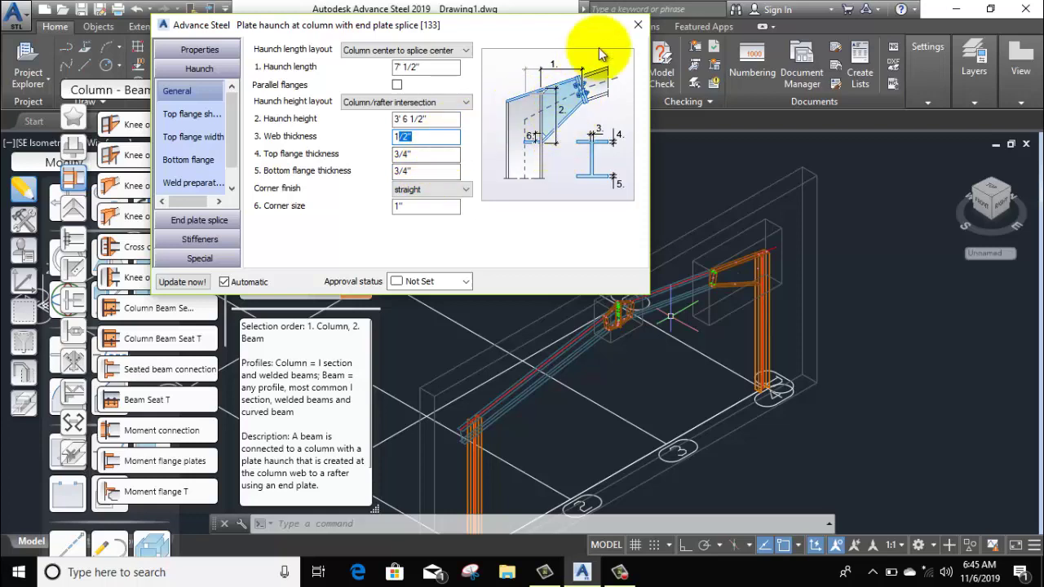
left_click(638, 26)
Step: Create a knee of frame with plate haunch and end plate at the frame's other column, picking the rafter first and the column second
scroll(576, 289, "up", 2)
middle_click_drag(575, 289, 655, 192)
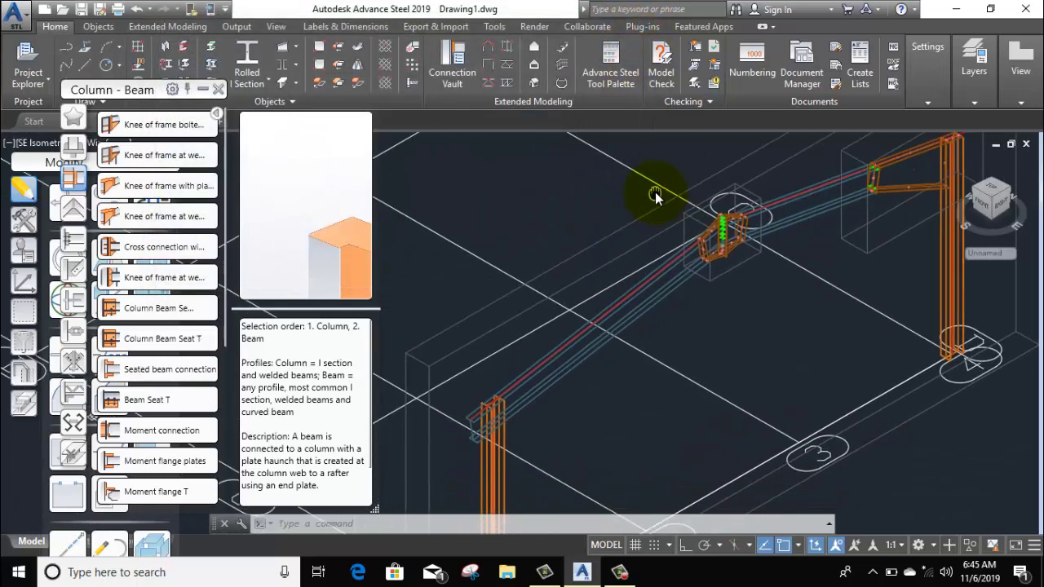
middle_click_drag(534, 300, 581, 214)
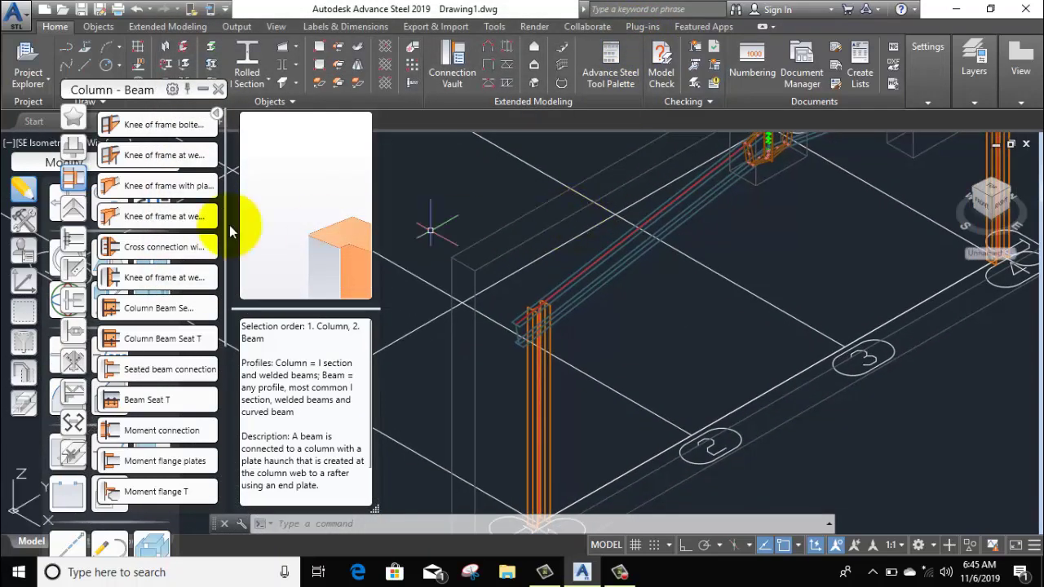
left_click(134, 185)
left_click(578, 285)
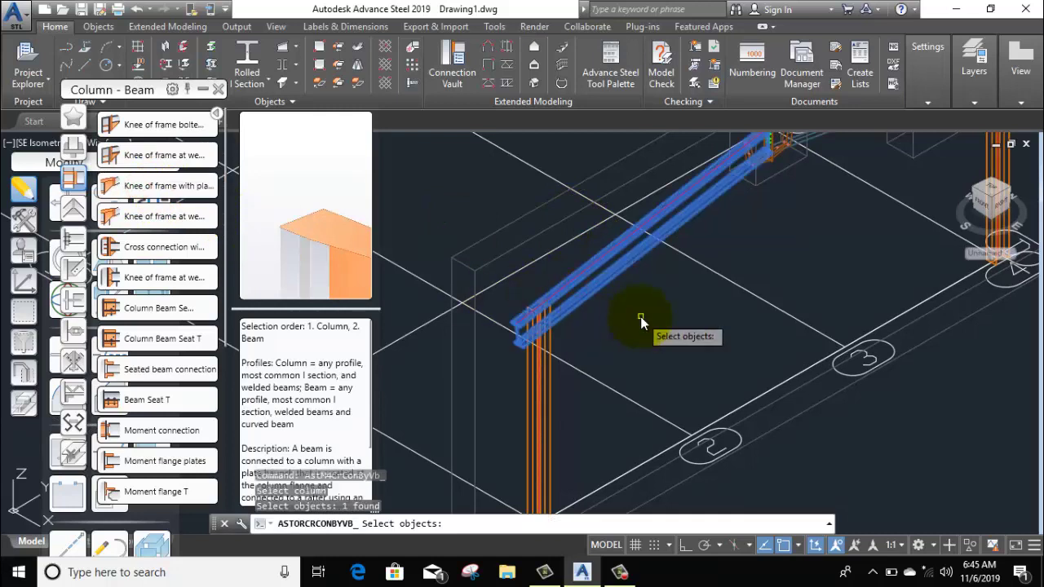
left_click(535, 384)
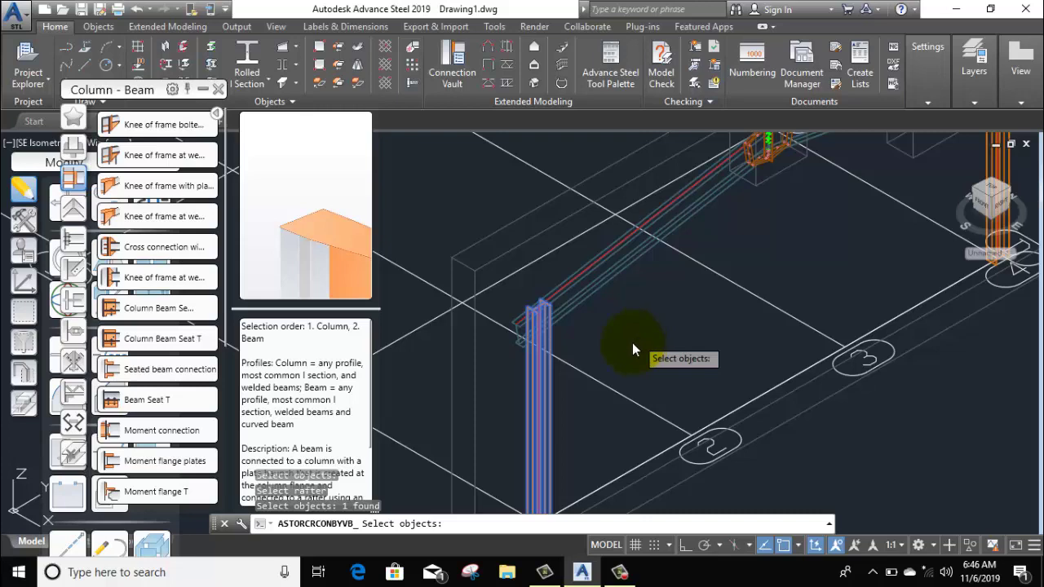
right_click(628, 344)
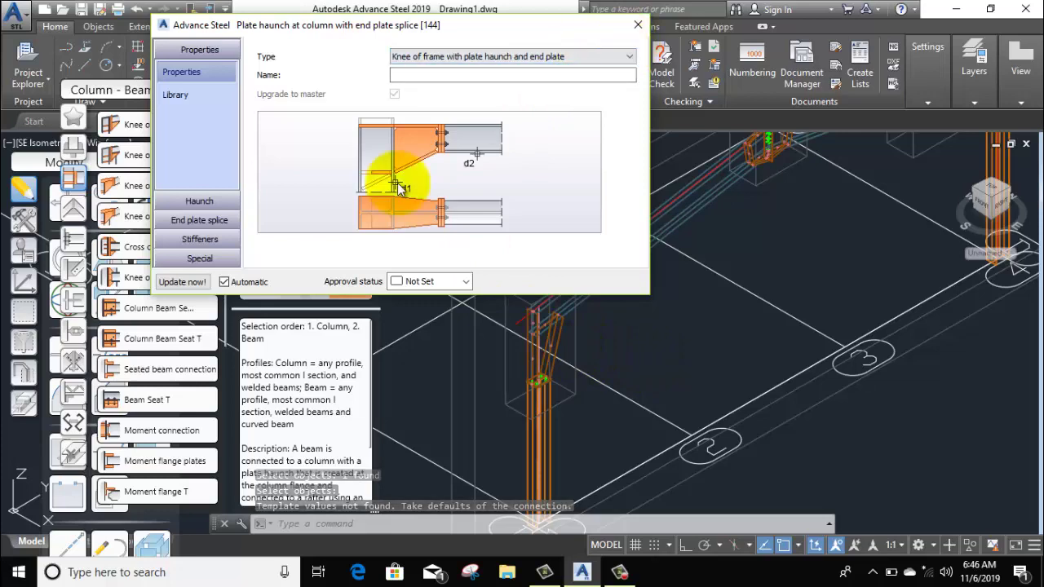
left_click(199, 204)
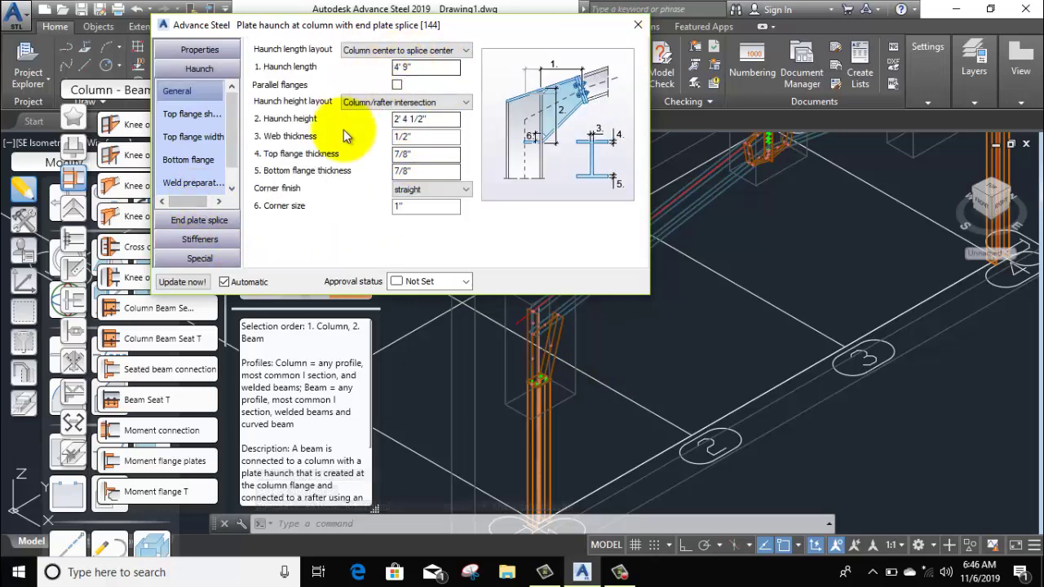
left_click(638, 24)
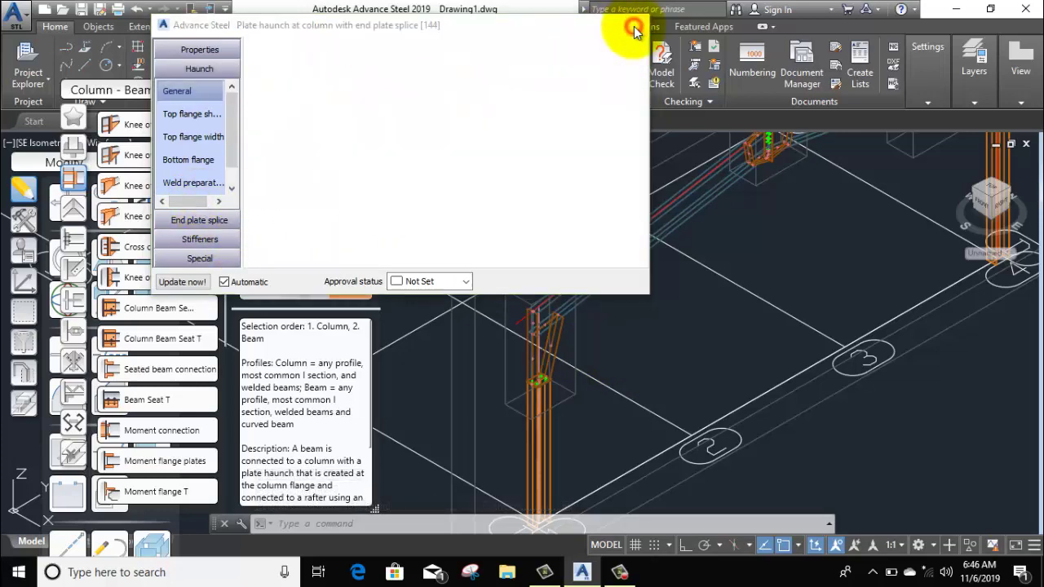
Step: Move the Modify tool palette off the column-to-beam connection list so the two palettes no longer overlap
scroll(588, 276, "down", 2)
scroll(589, 276, "down", 1)
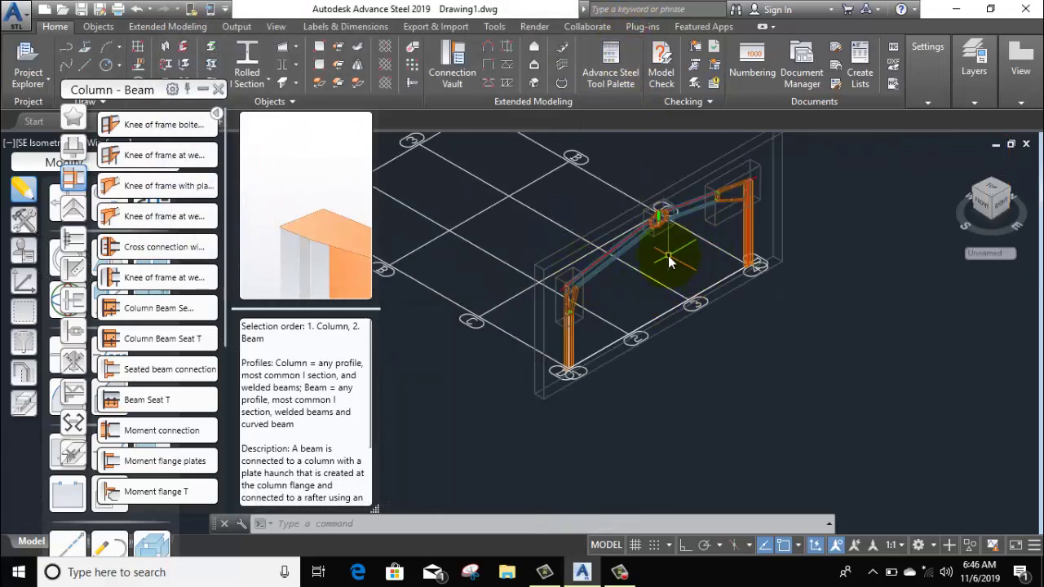
middle_click_drag(636, 295, 667, 333)
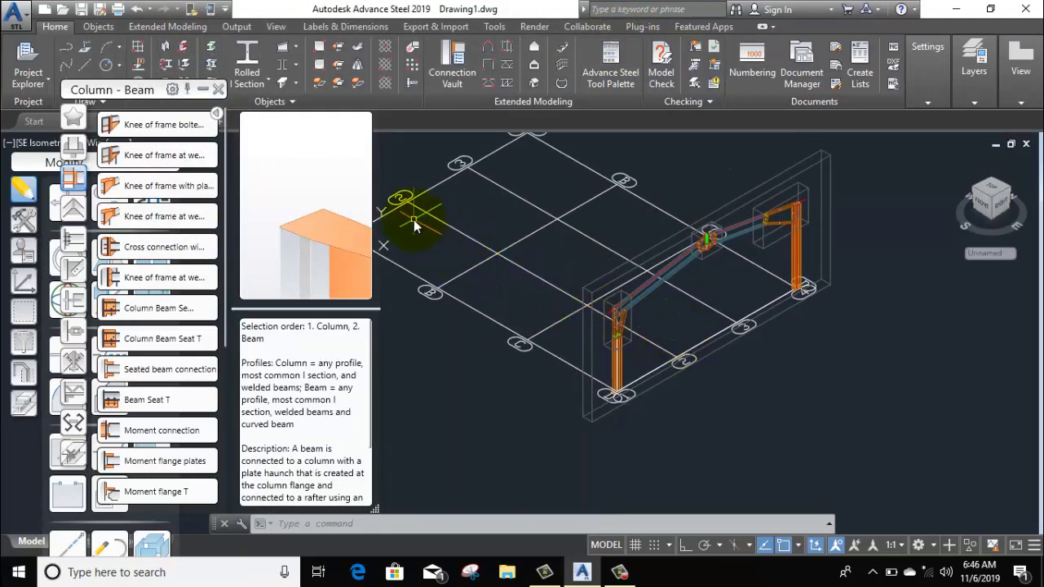
left_click(846, 196)
left_click(847, 213)
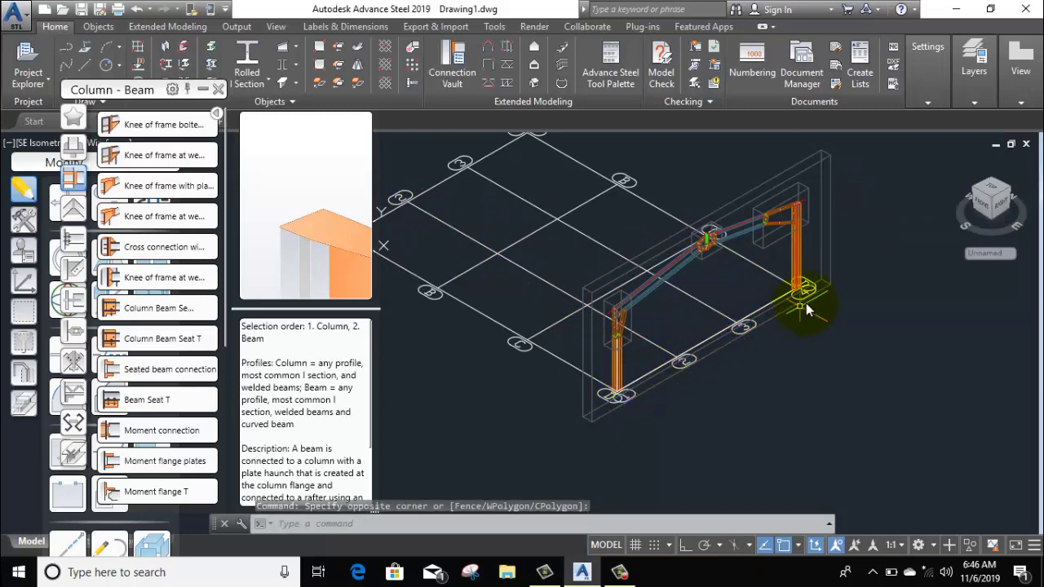
left_click(53, 162)
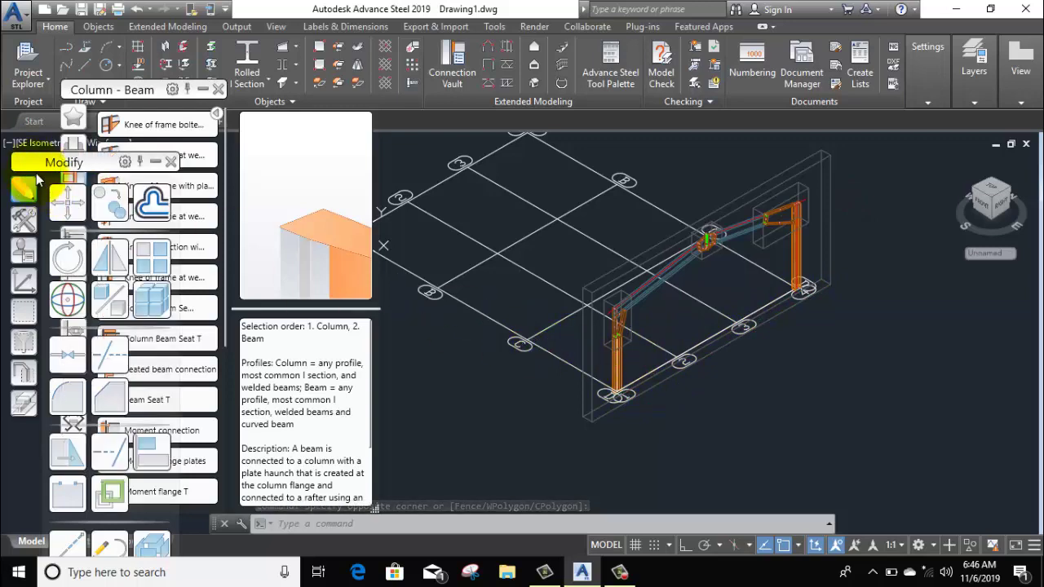
left_click_drag(47, 162, 549, 85)
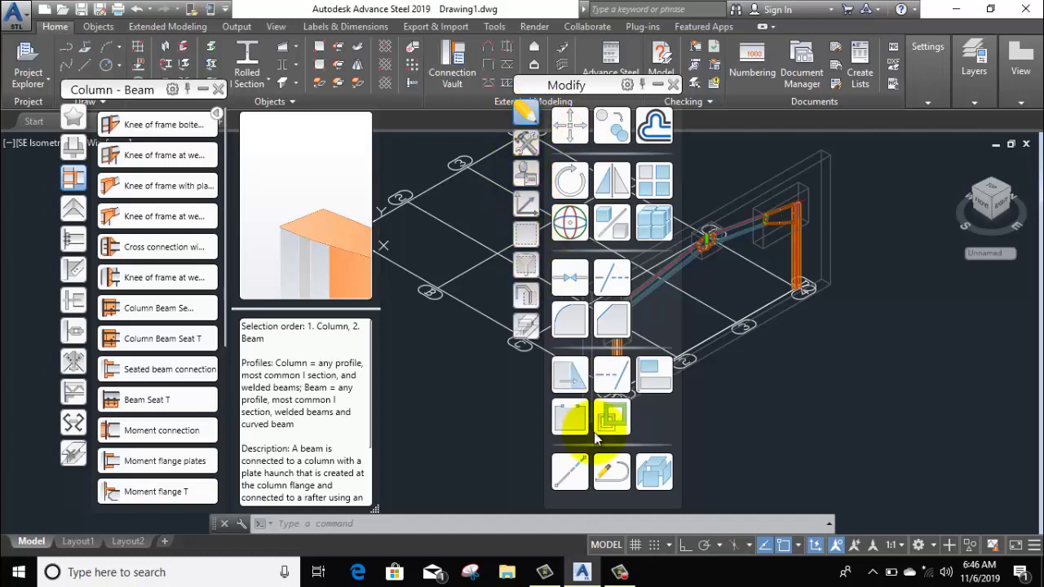
mouse_move(619, 572)
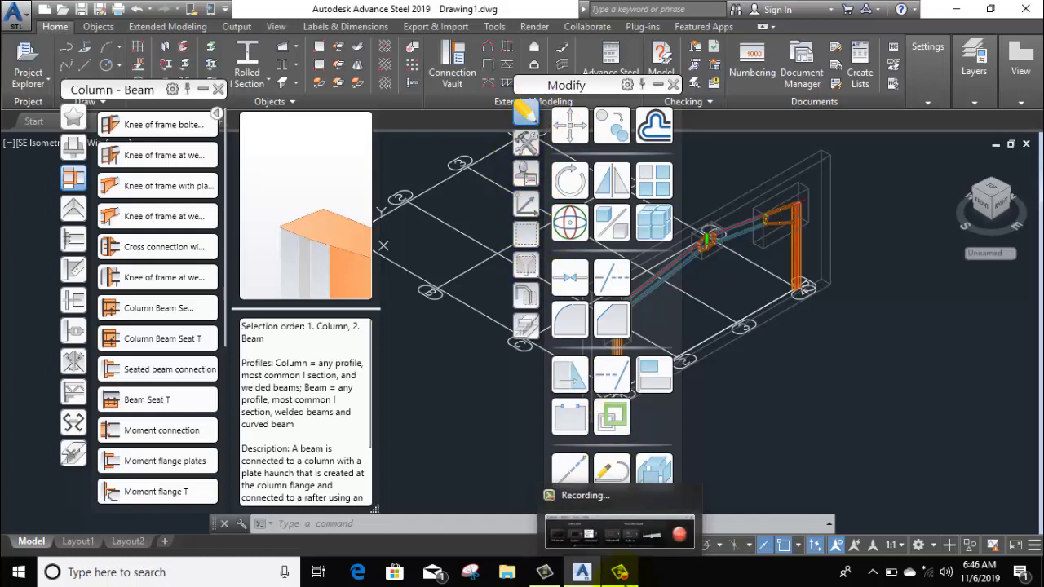
left_click(620, 572)
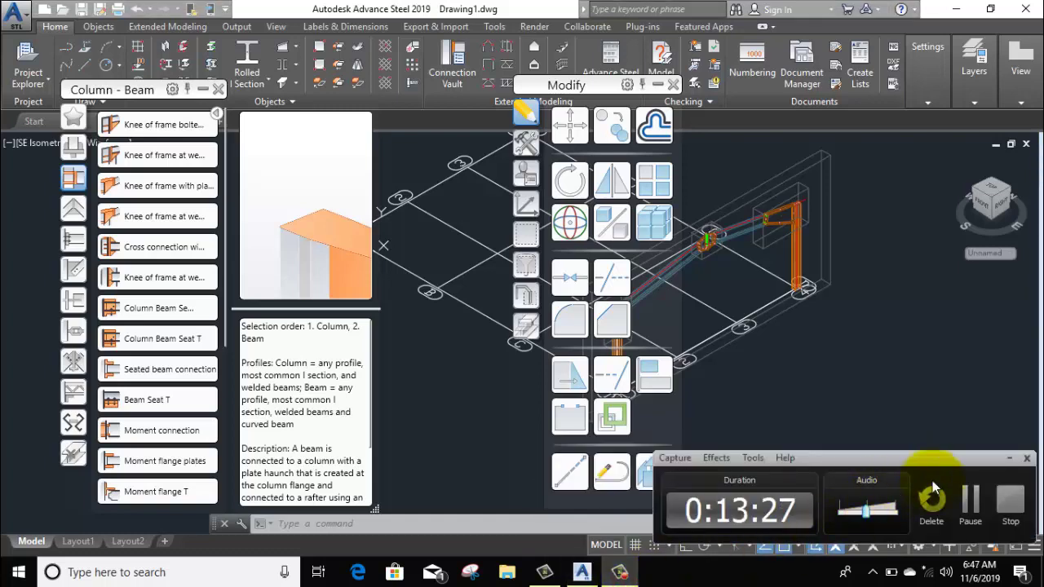